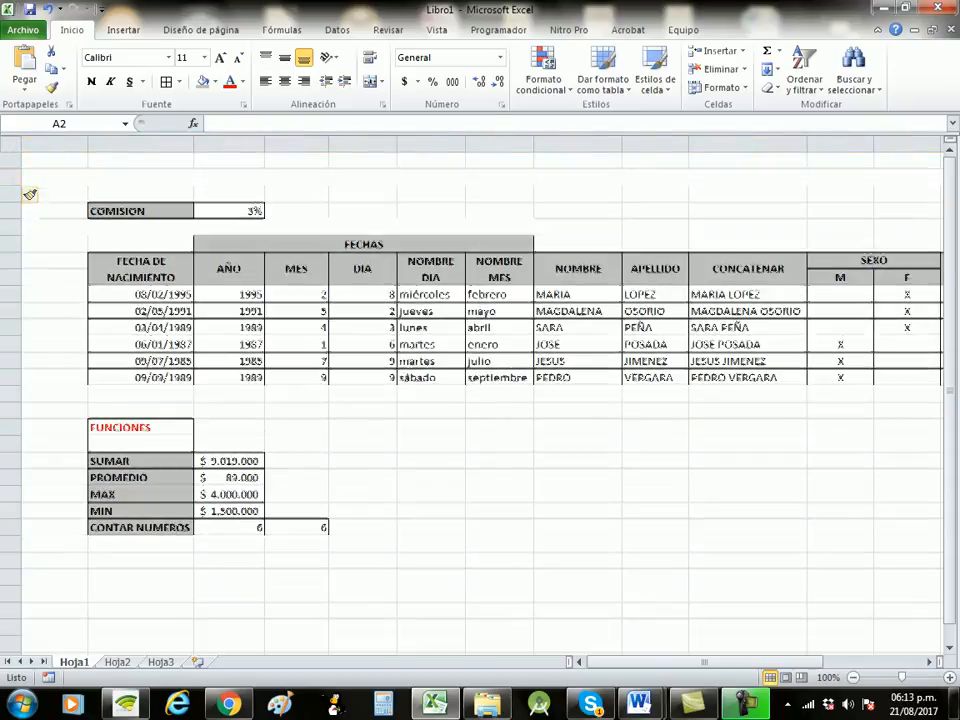
# Step: Enter the AHORA function in cell B2 to return the current date and time
pyautogui.click(140, 178)
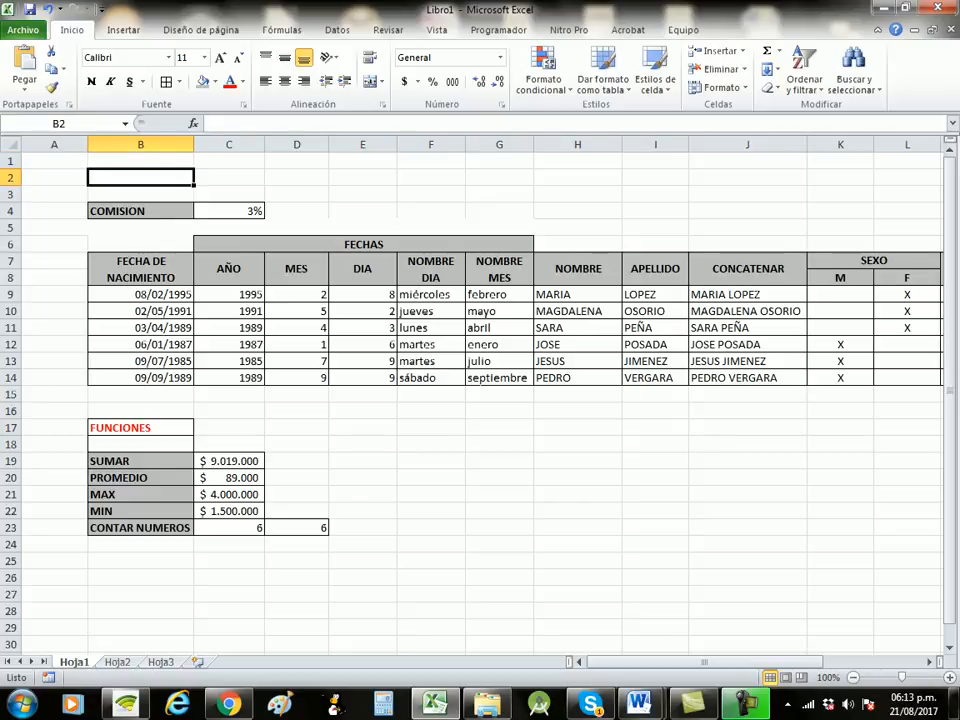
pyautogui.write('=aho')
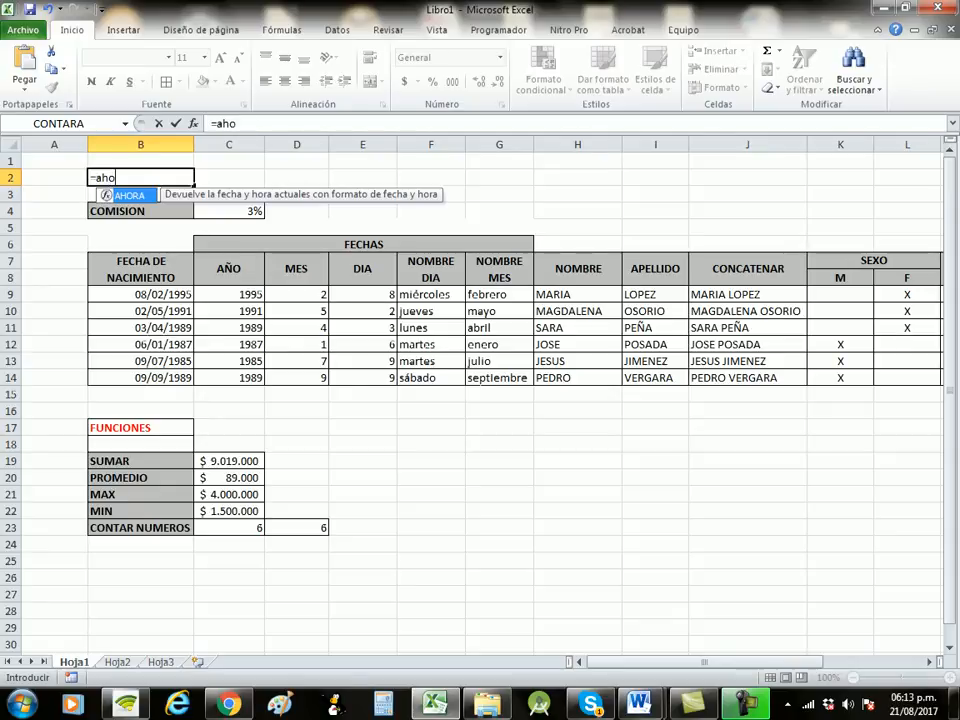
pyautogui.press('Tab')
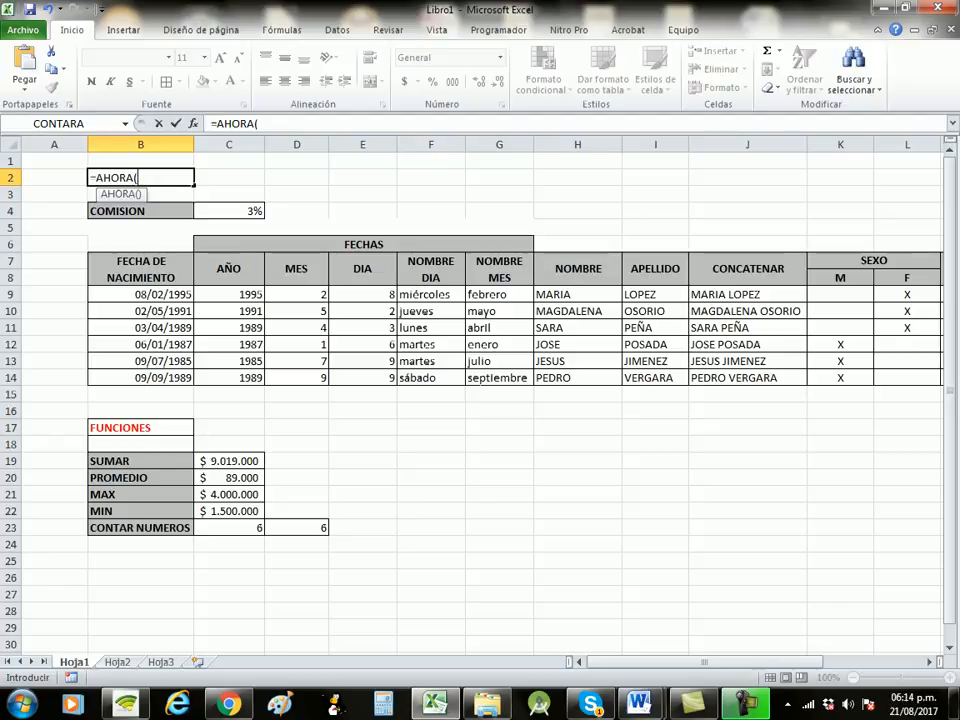
pyautogui.press('Return')
pyautogui.click(140, 178)
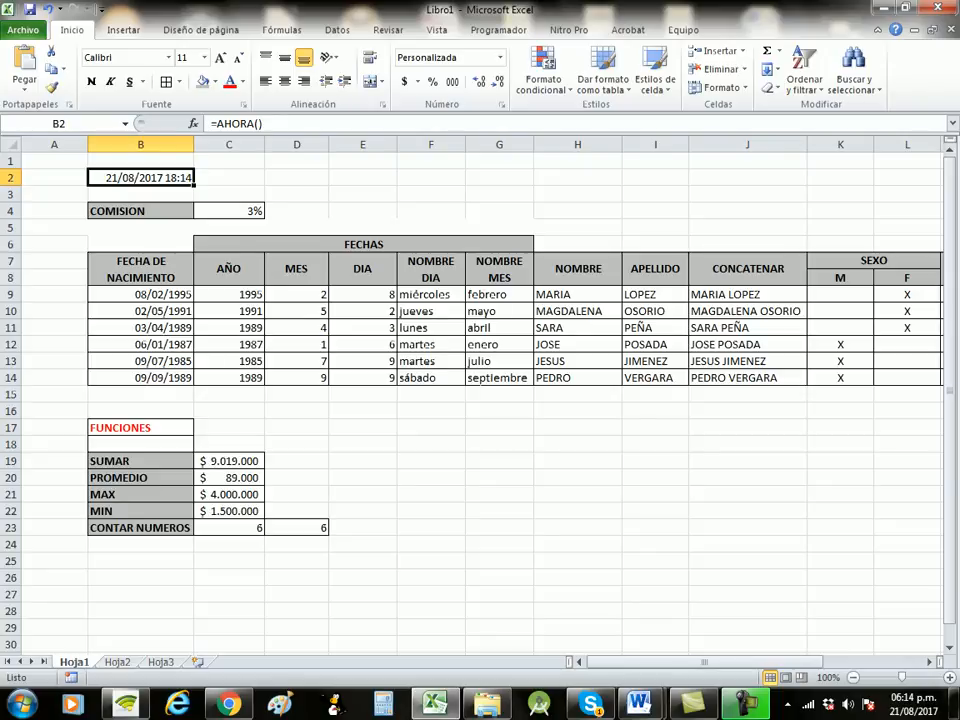
# Step: Enter the HOY function in cell C2 to return the current date
pyautogui.click(229, 178)
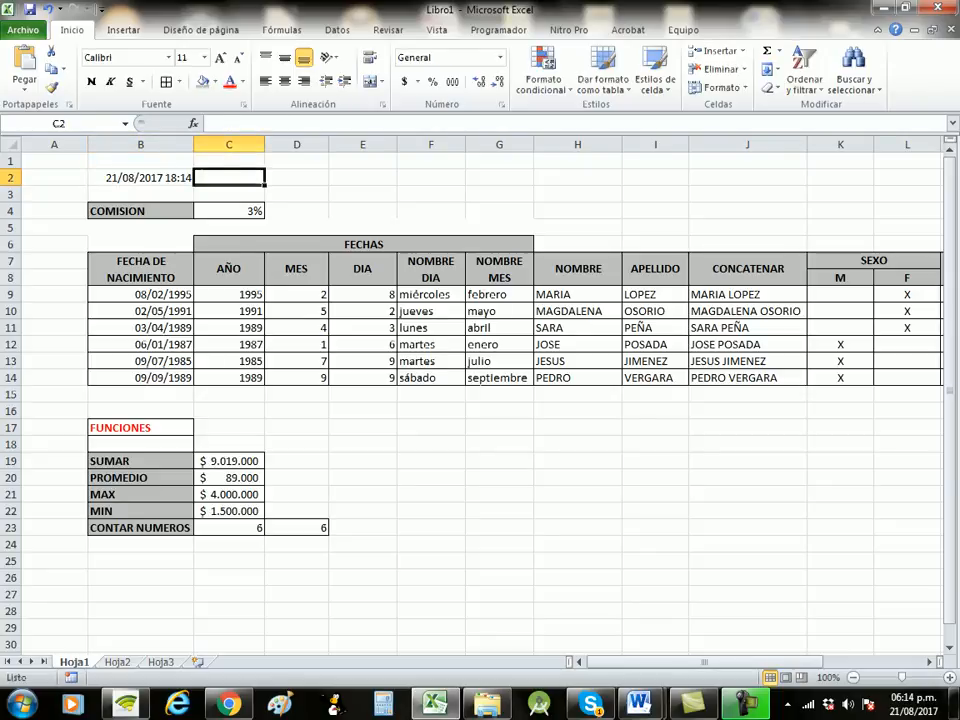
pyautogui.write('=ho')
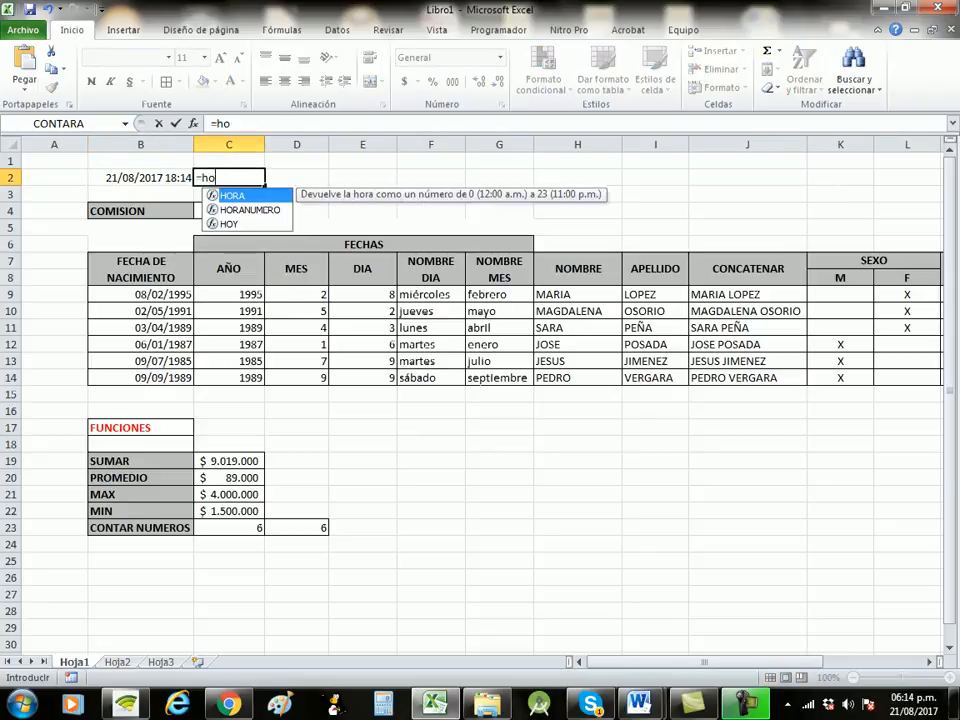
pyautogui.write('y')
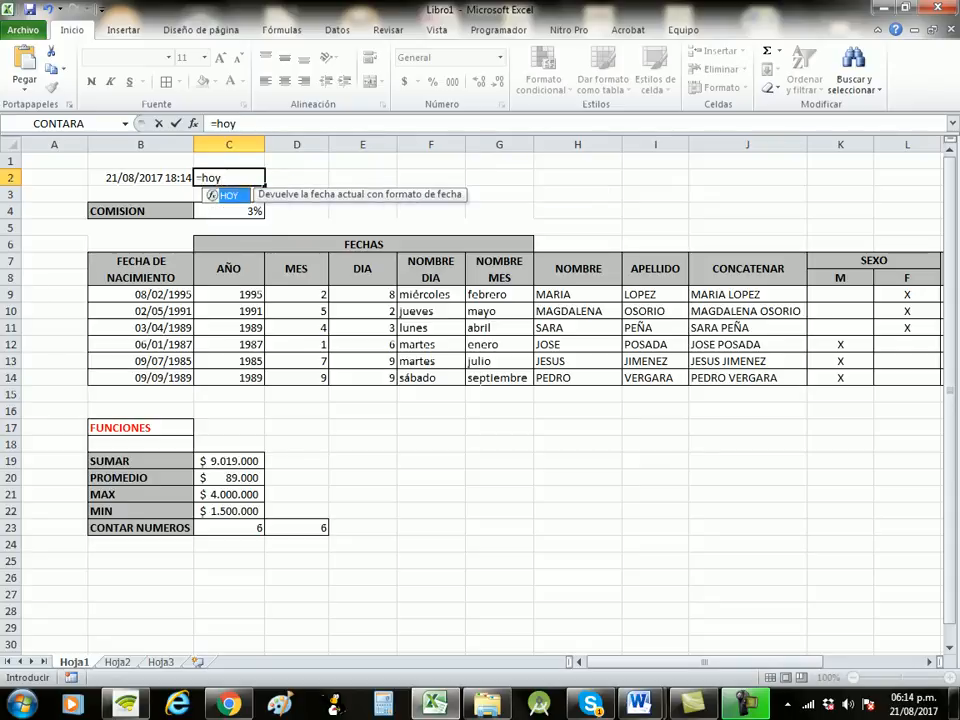
pyautogui.press('Tab')
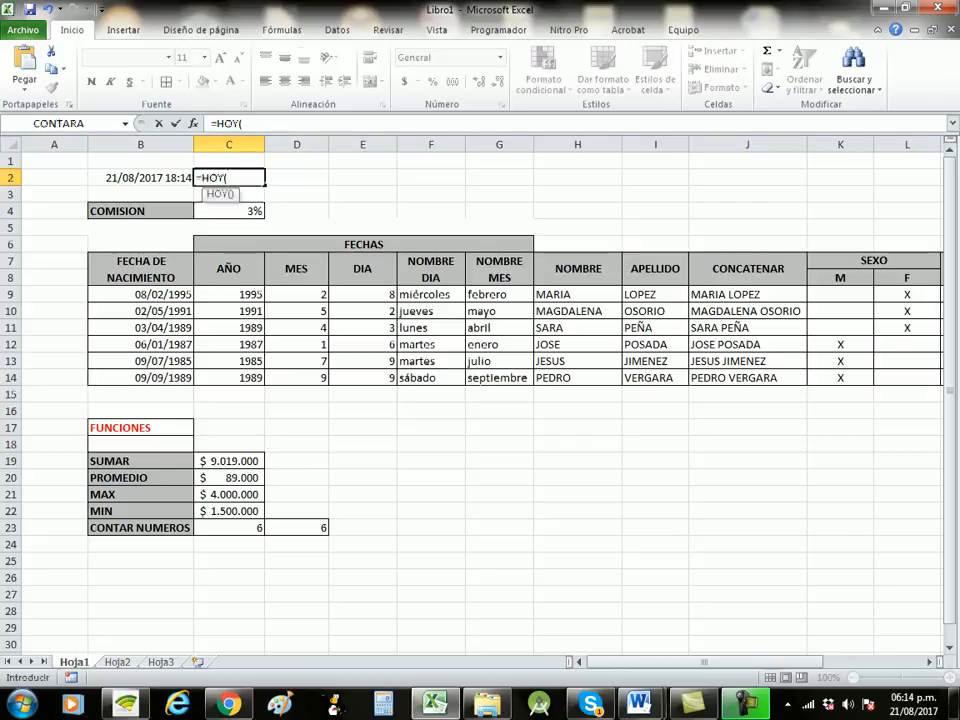
pyautogui.press('Return')
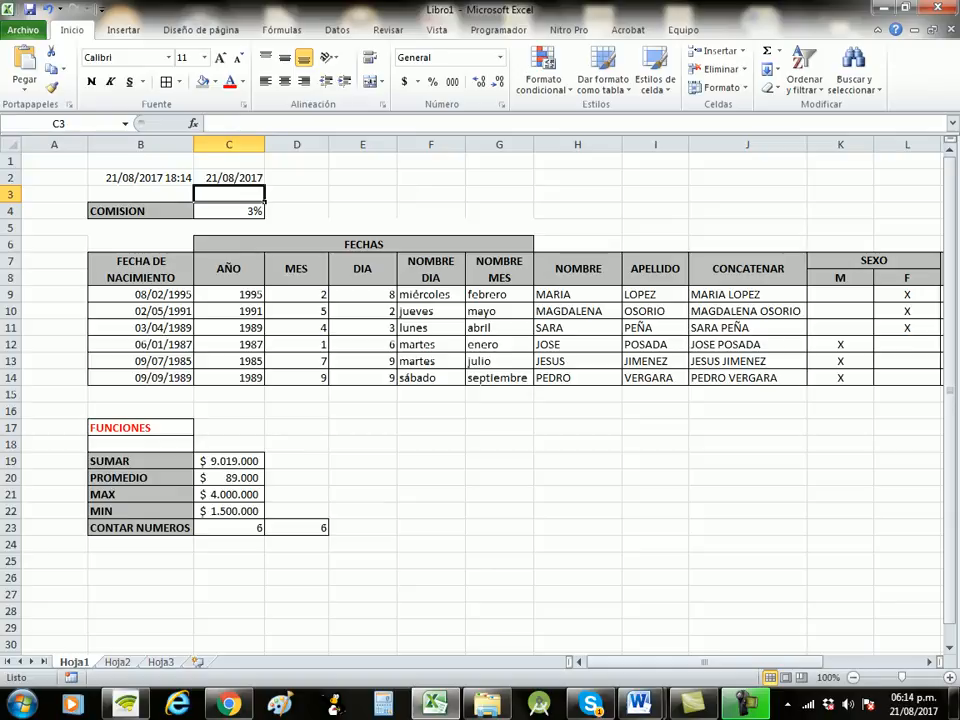
# Step: Copy the formatting of the CONTAR NUMEROS label cell to cell B24 directly beneath it
pyautogui.click(140, 545)
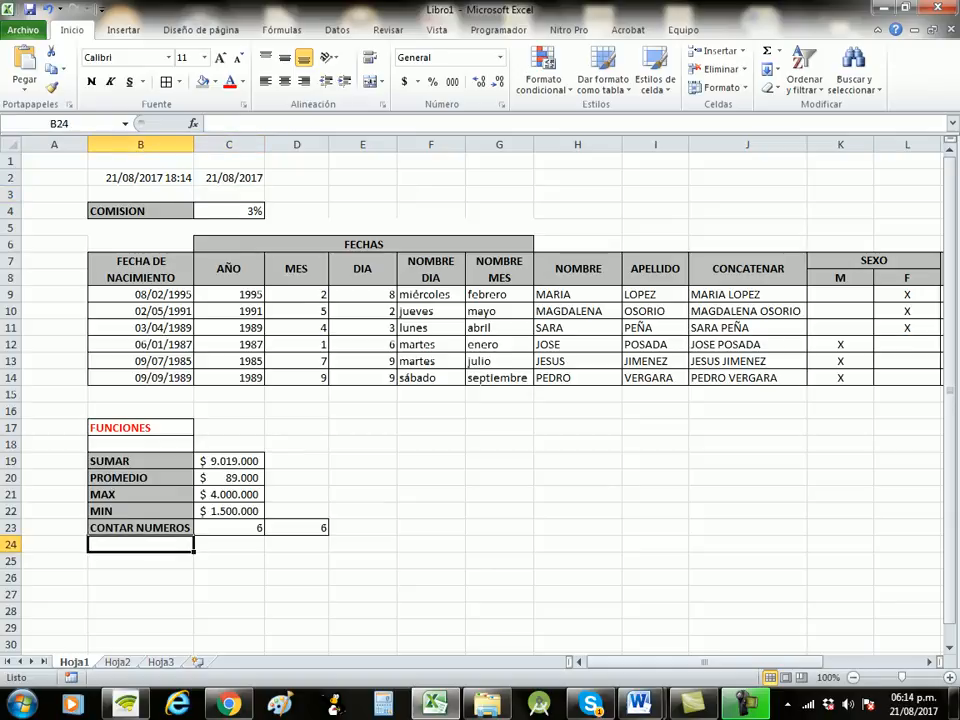
pyautogui.click(140, 528)
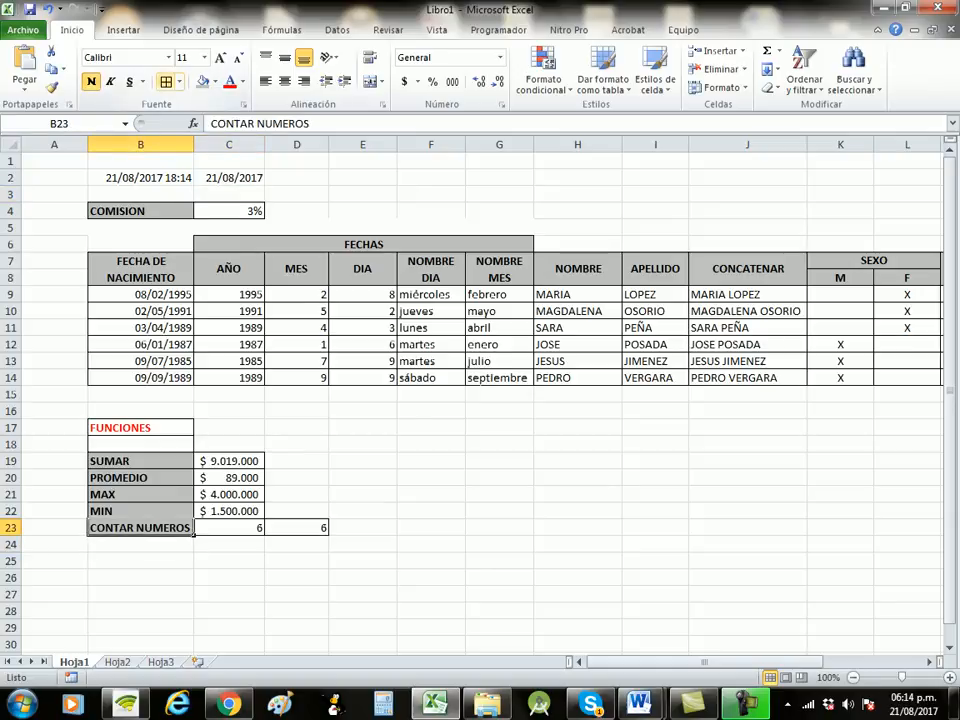
pyautogui.click(52, 88)
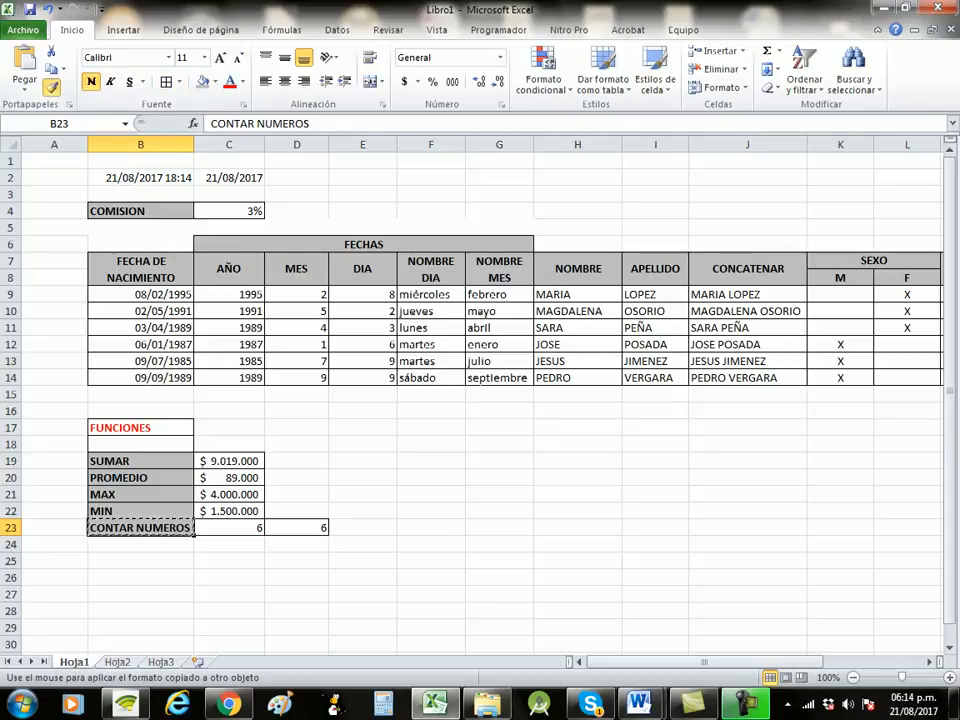
pyautogui.click(140, 545)
pyautogui.click(140, 578)
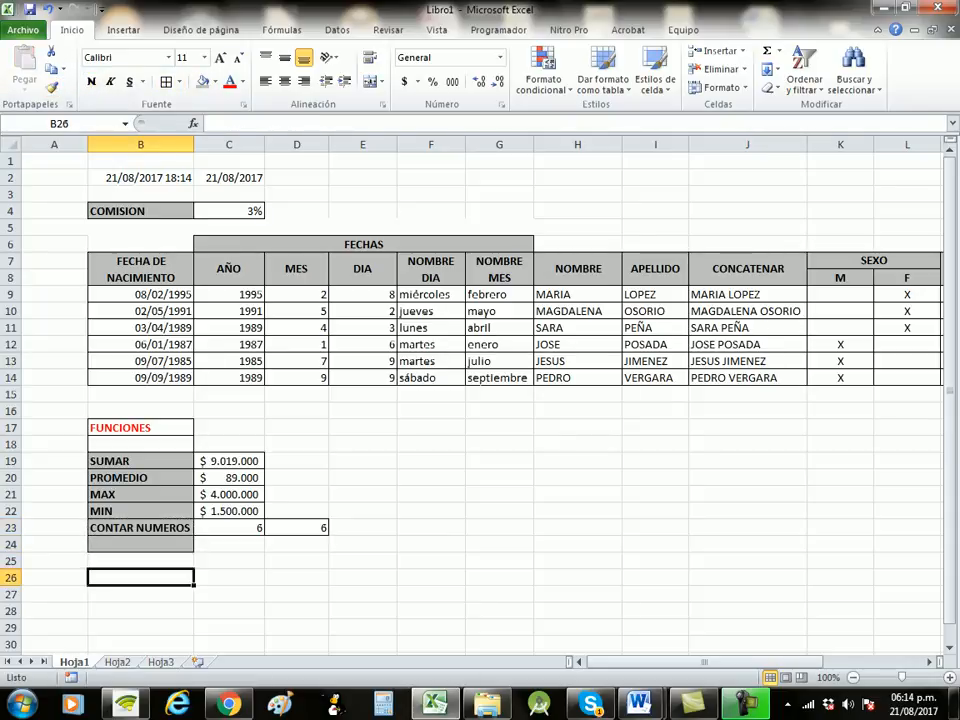
# Step: Enter the label "contar.blanco" in lowercase in cell B24 of the FUNCIONES block
pyautogui.click(140, 545)
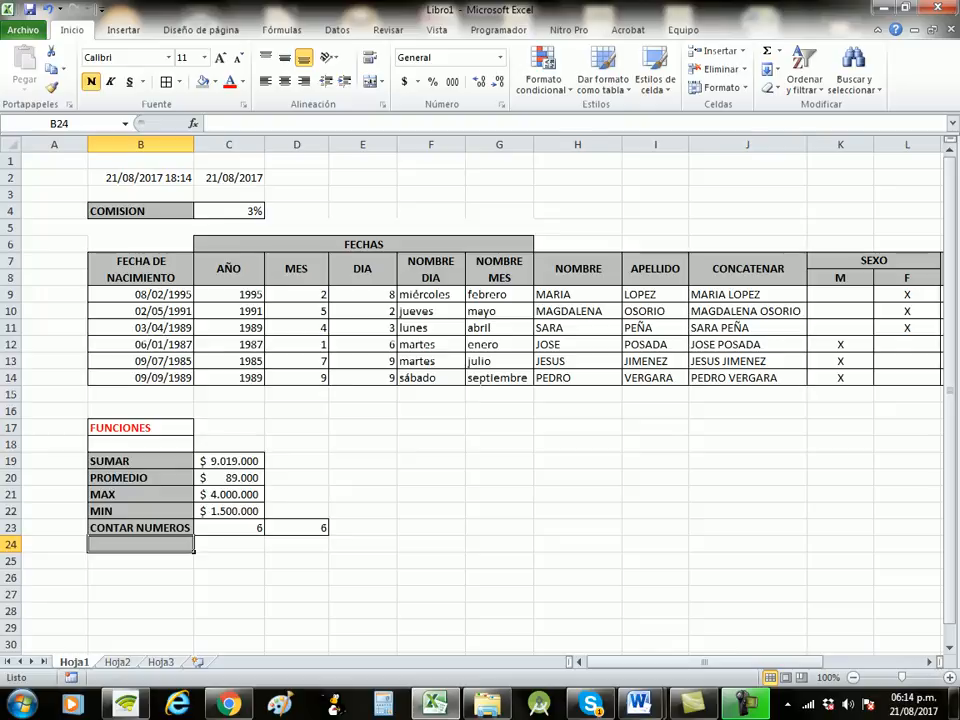
pyautogui.write('conta')
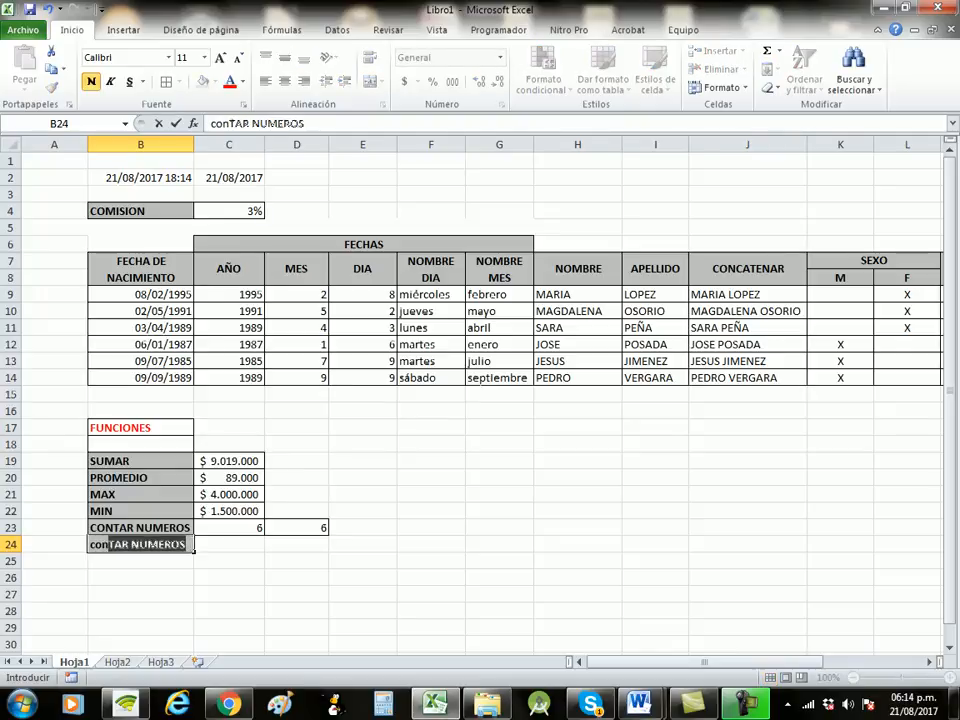
pyautogui.write('r')
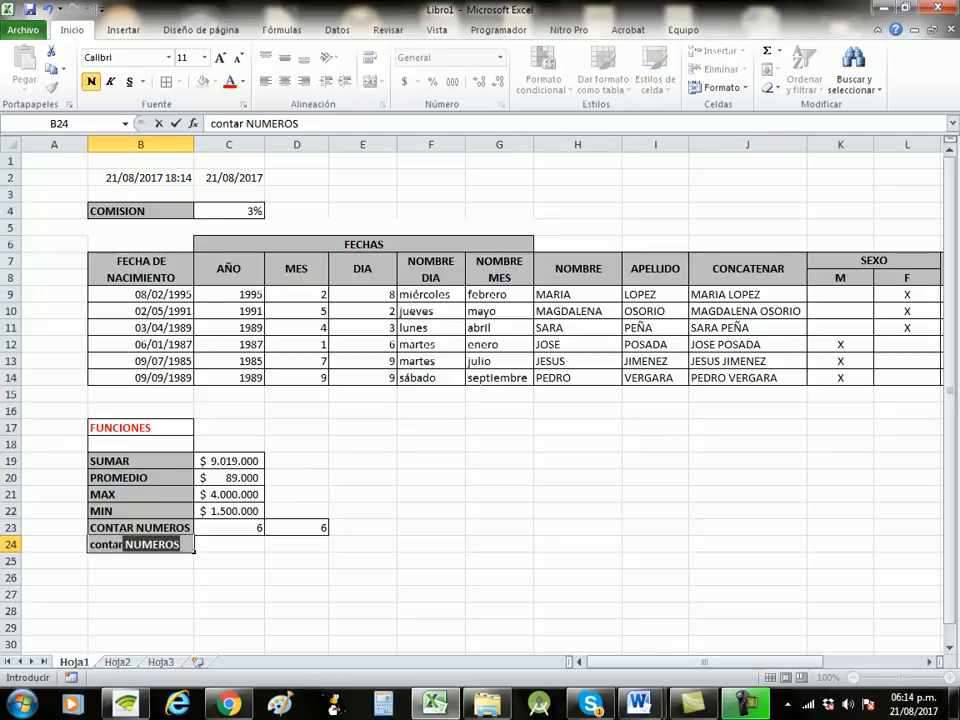
pyautogui.write('.blanco')
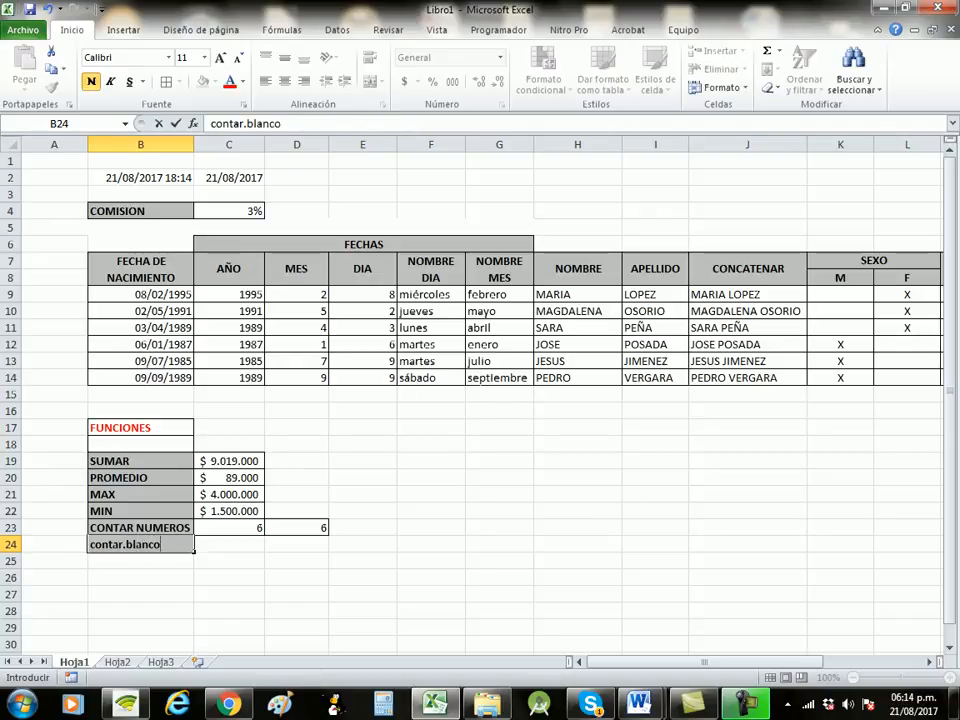
pyautogui.press('Return')
pyautogui.press('Up')
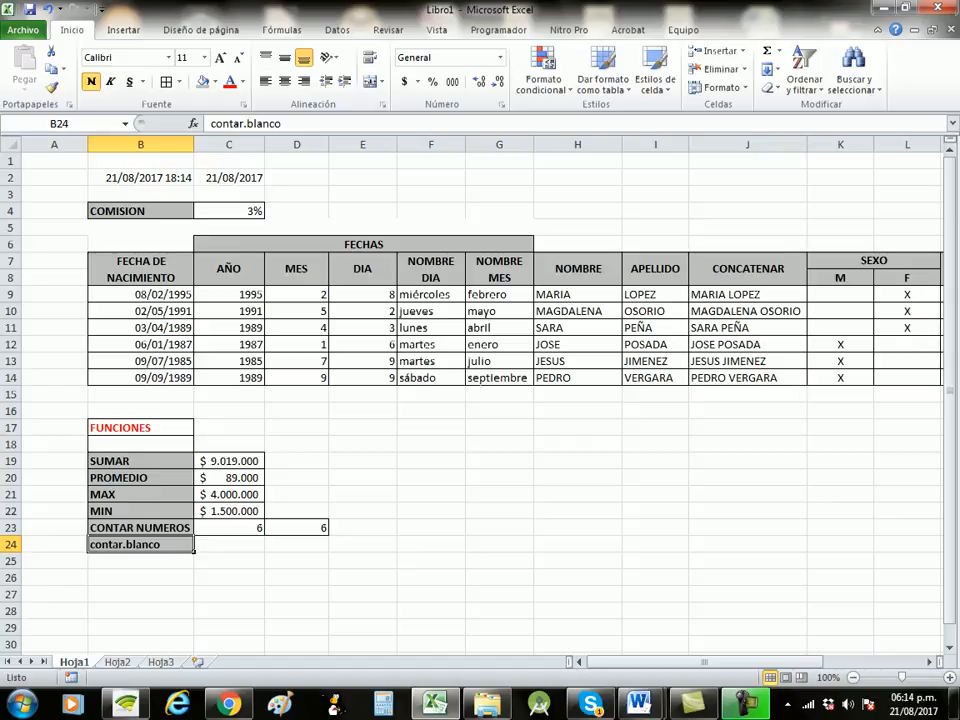
# Step: Replace the label in cell B24 with "CONTAR.BLANCO" in capital letters
pyautogui.write('contar ')
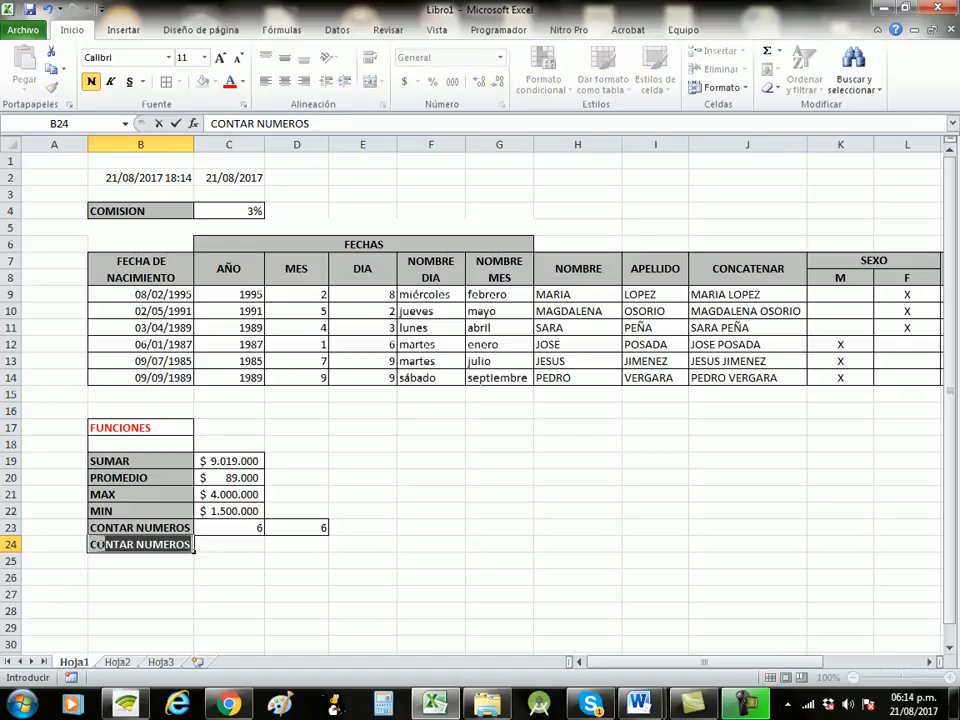
pyautogui.write('.BLANCO')
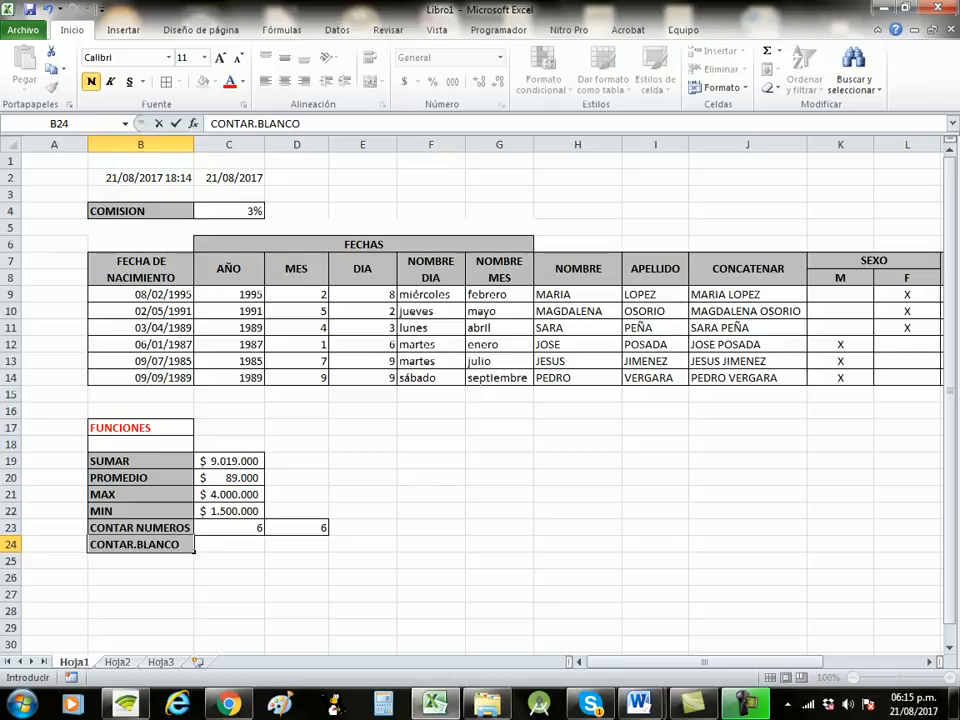
pyautogui.press('Tab')
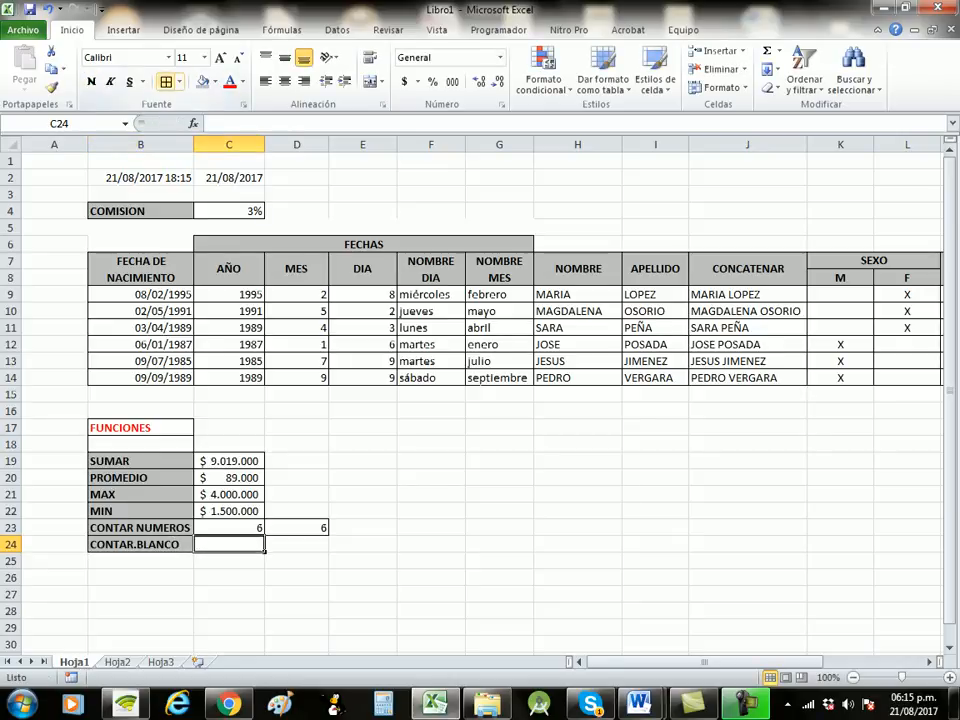
# Step: Count the blank cells of the AÑO column in cell C24 with =CONTAR.BLANCO(C9:C14)
pyautogui.click(297, 561)
pyautogui.press('Left')
pyautogui.press('Up')
pyautogui.write('=CON')
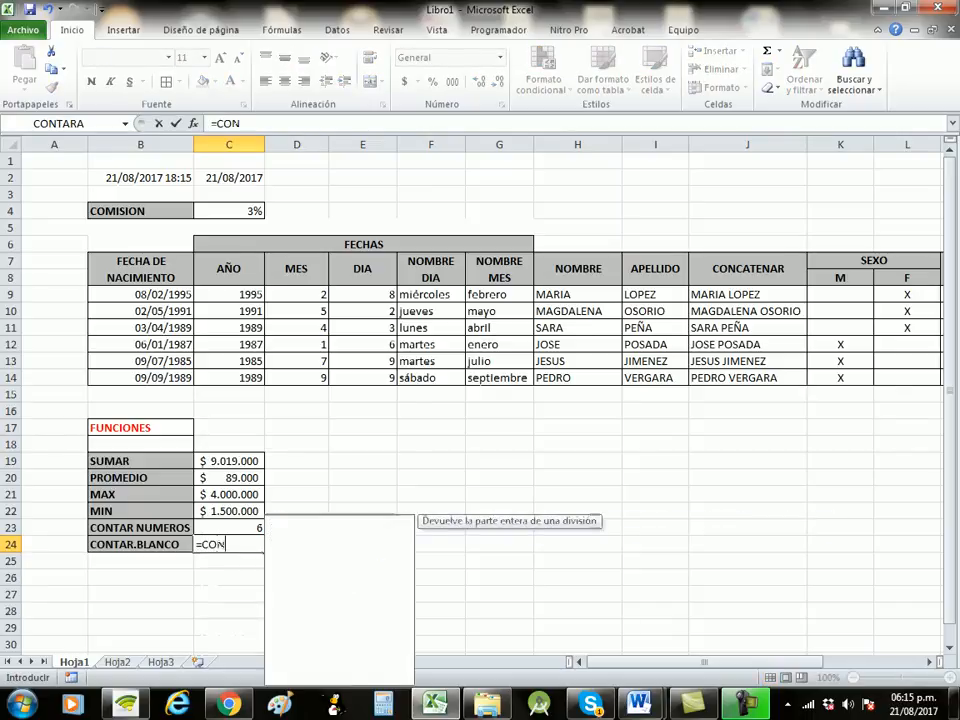
pyautogui.write('TAR.')
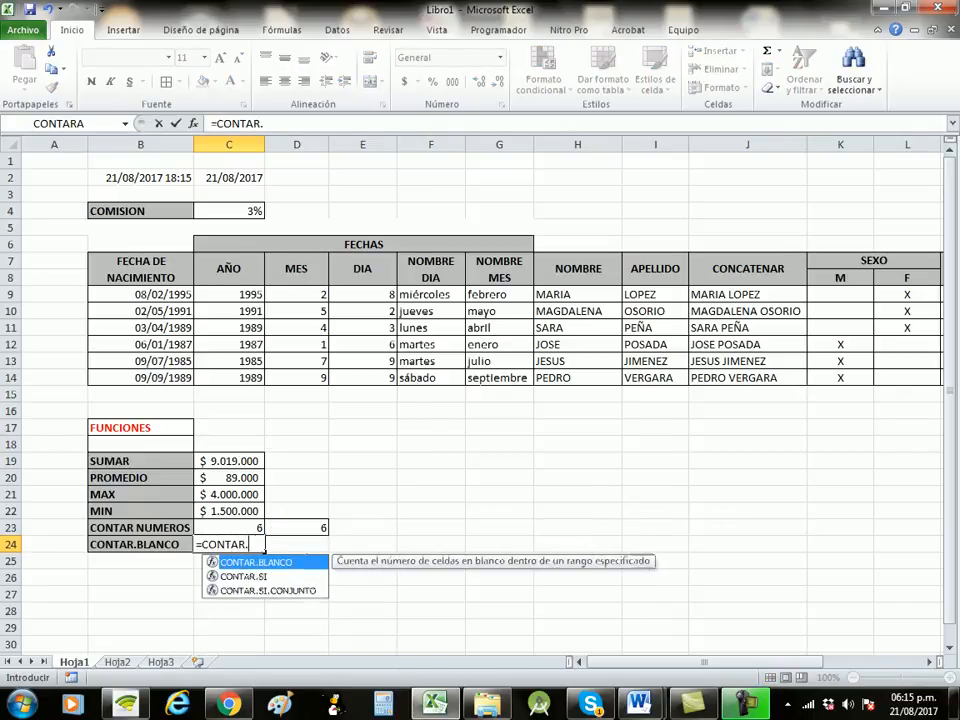
pyautogui.write('BLA')
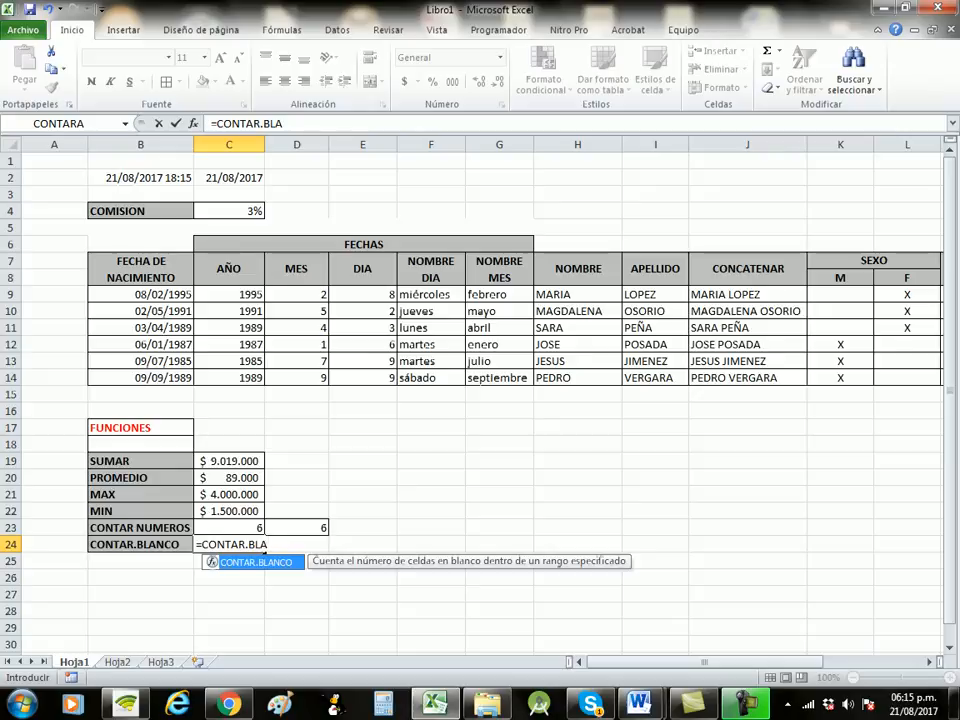
pyautogui.press('Tab')
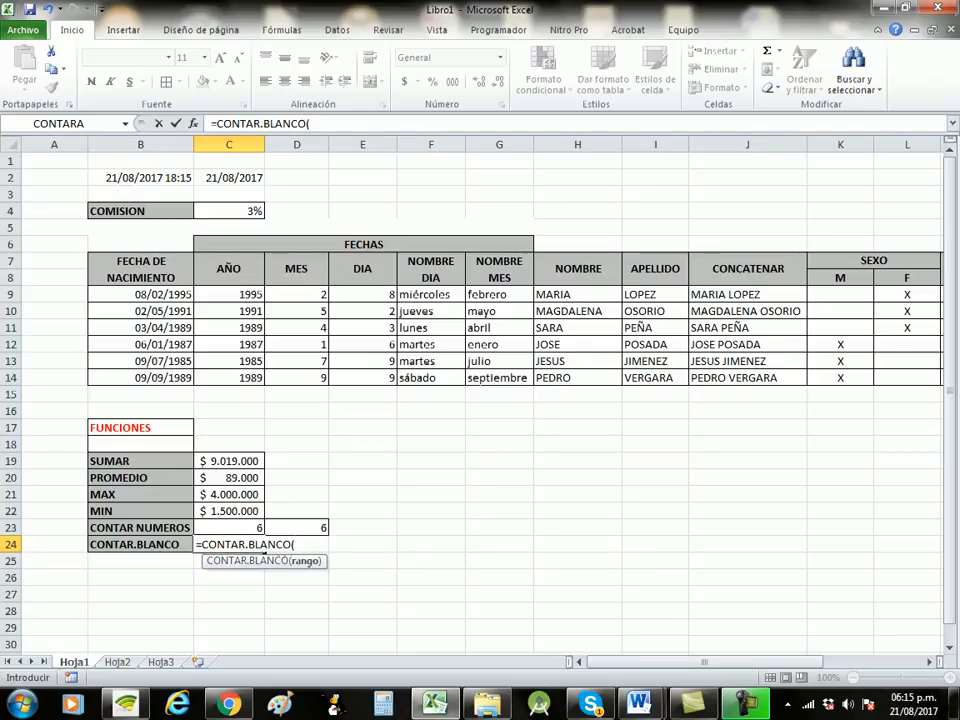
pyautogui.moveTo(229, 294); pyautogui.dragTo(240, 380)
pyautogui.press('Return')
pyautogui.press('Up')
pyautogui.press('Right')
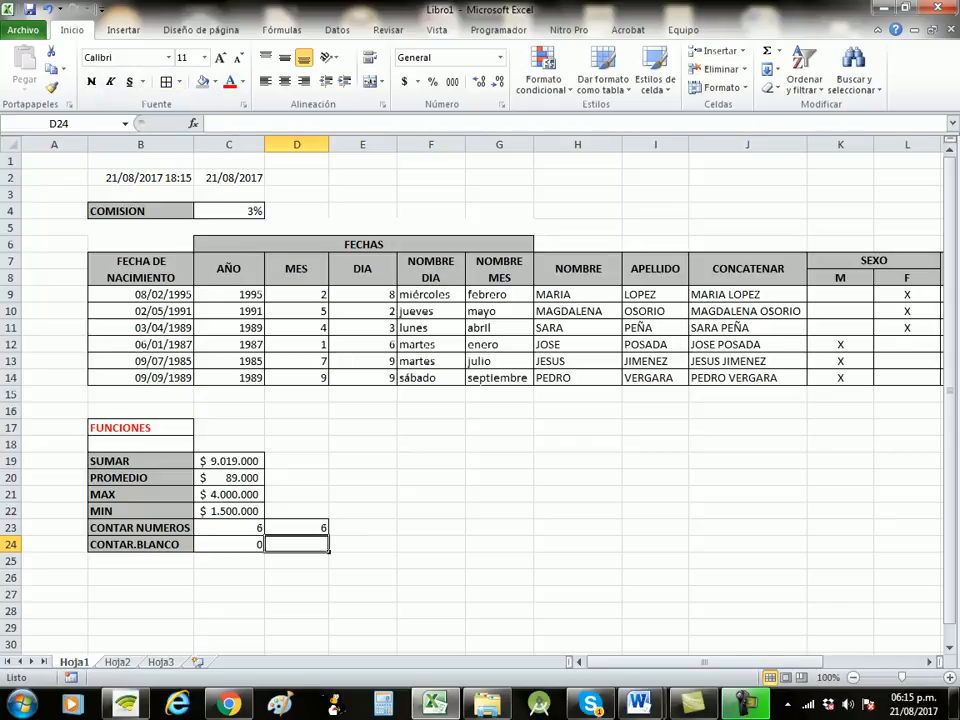
pyautogui.click(363, 561)
pyautogui.click(229, 544)
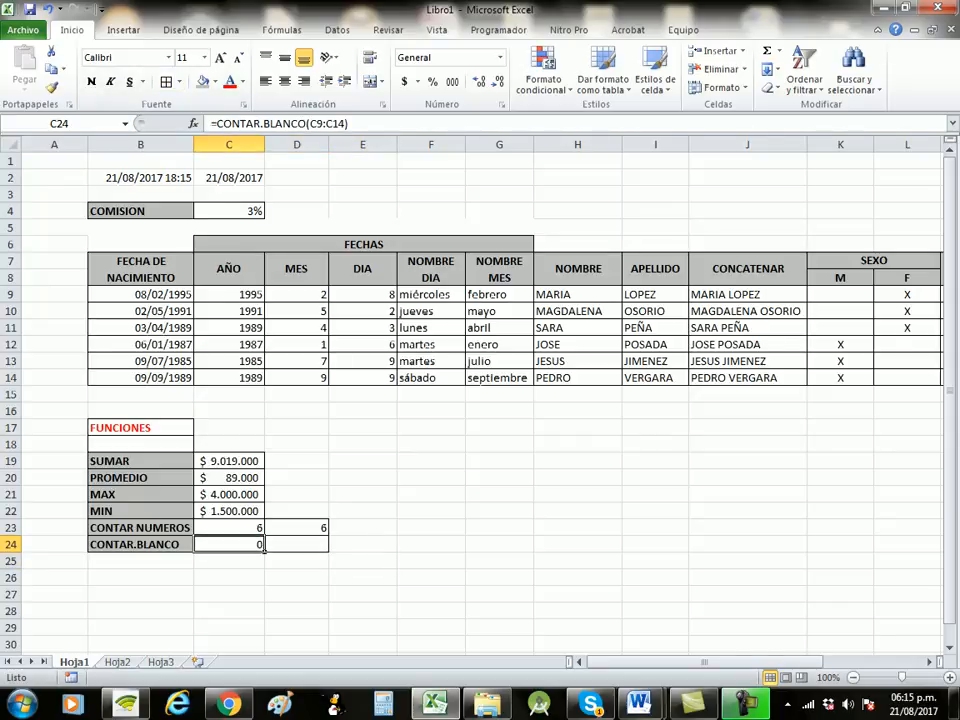
# Step: Clear the AÑO values in cells C12 and C10 to test the blank-cell count
pyautogui.click(258, 345)
pyautogui.press('Delete')
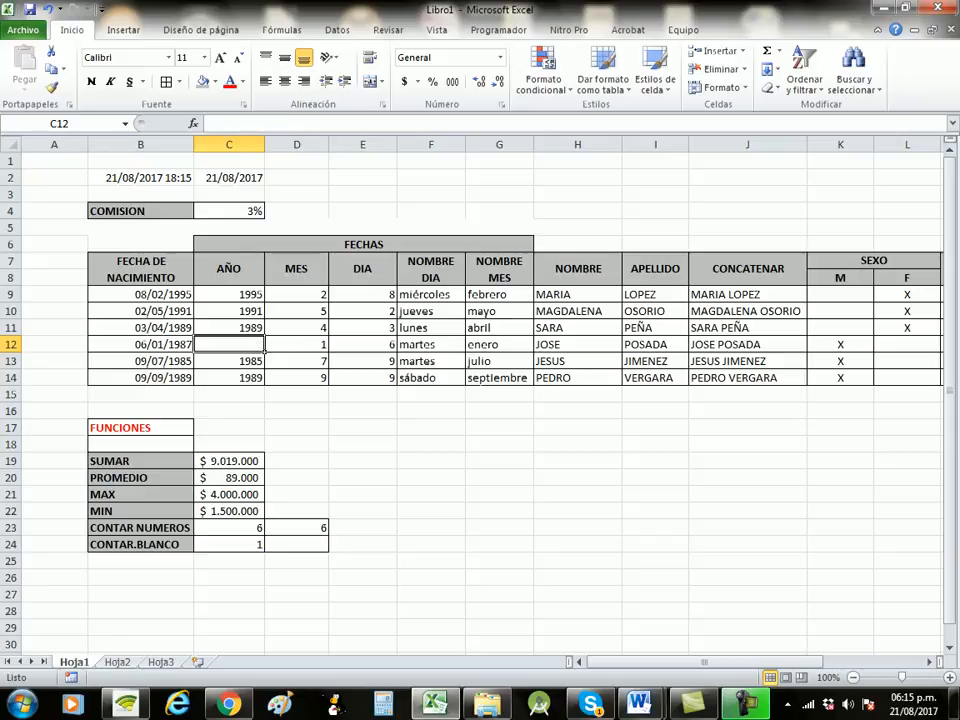
pyautogui.press('Down')
pyautogui.click(262, 312)
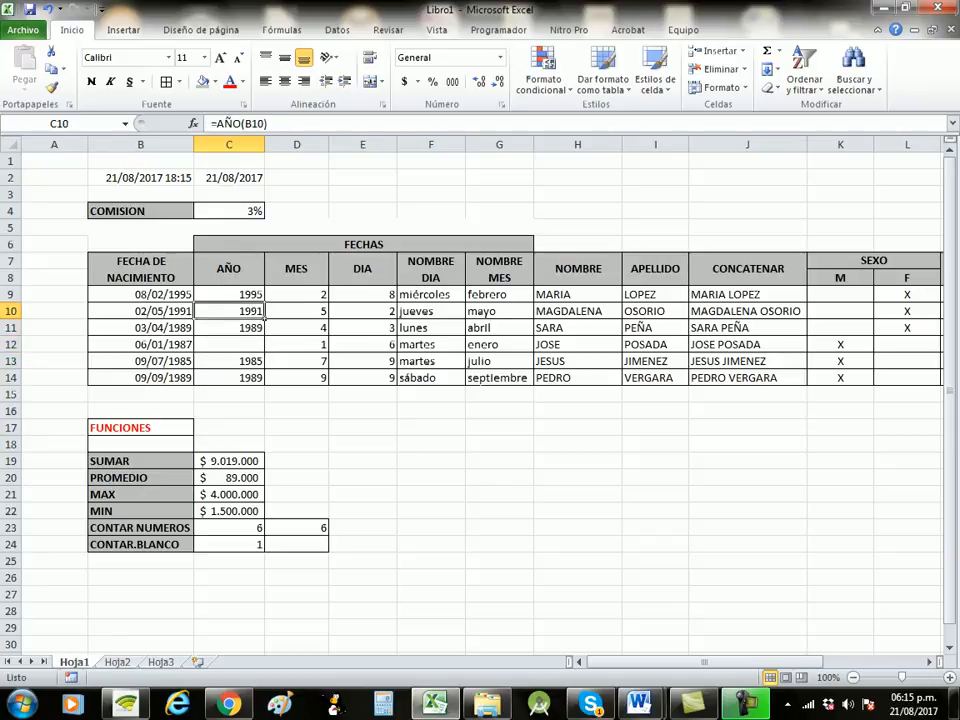
pyautogui.press('Delete')
pyautogui.press('Down')
pyautogui.press('Down')
pyautogui.press('Down')
pyautogui.press('Down')
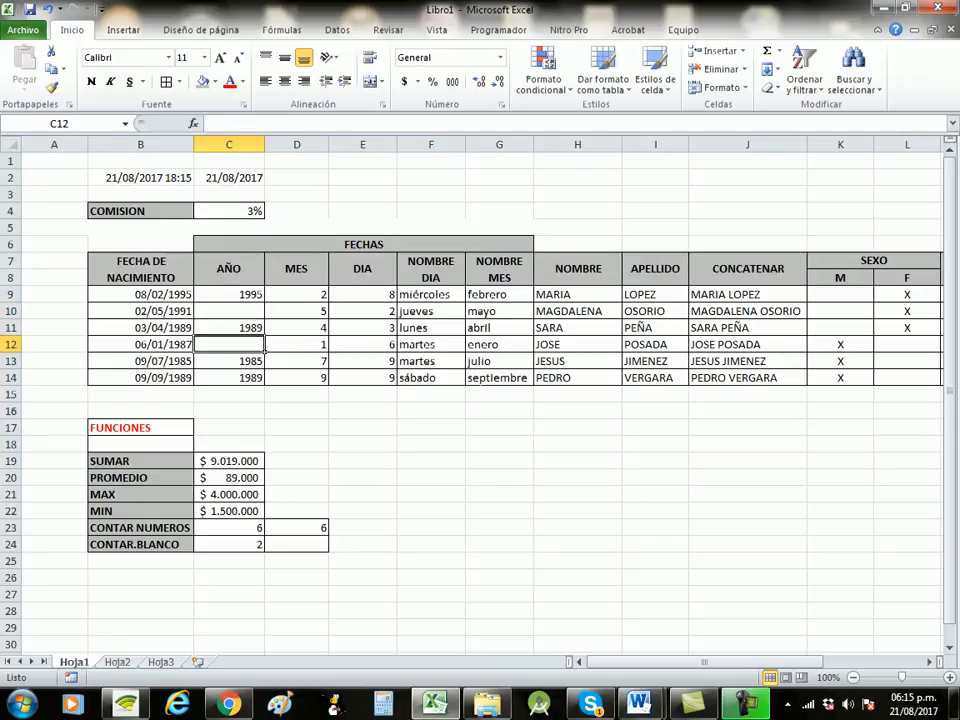
pyautogui.click(363, 561)
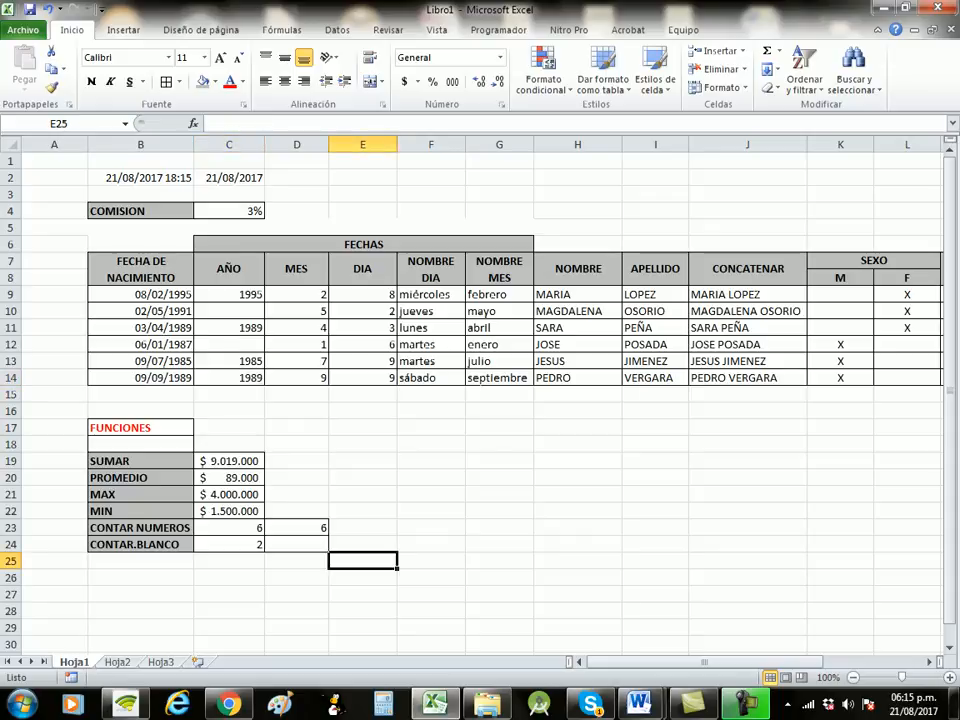
# Step: Count the blank cells of the NOMBRE DIA column in cell D24 with =CONTAR.BLANCO(F9:F14)
pyautogui.click(297, 545)
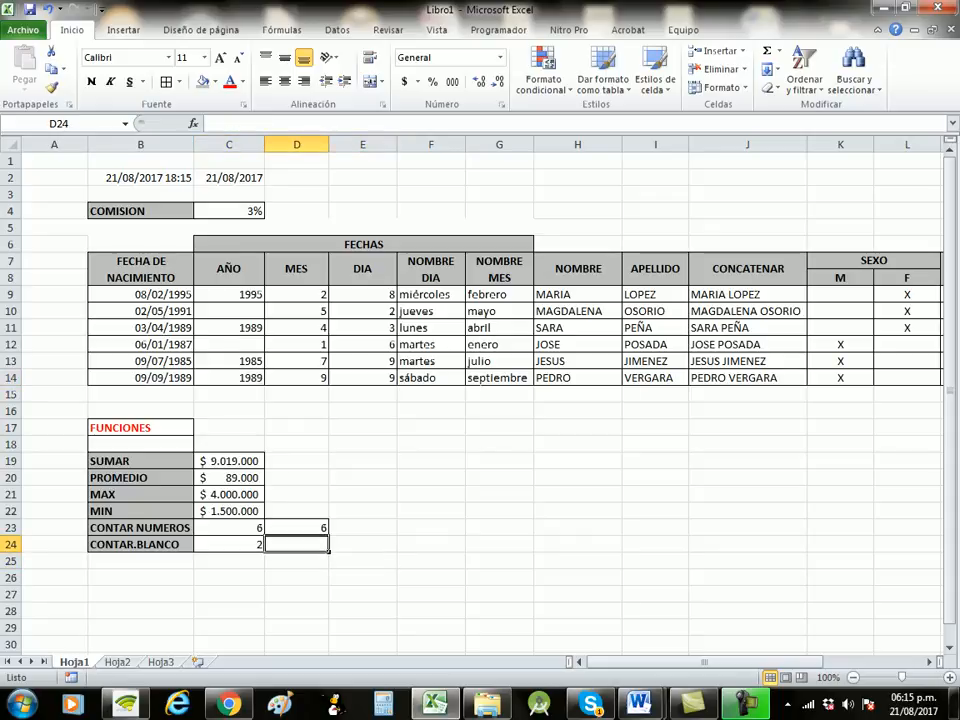
pyautogui.write('=CON')
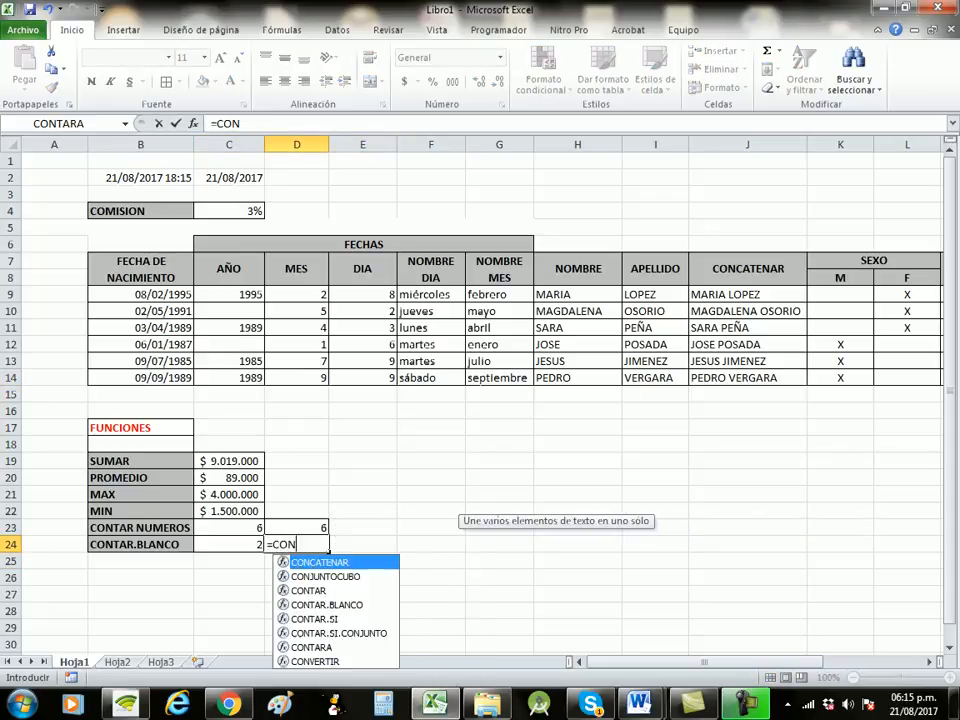
pyautogui.write('T')
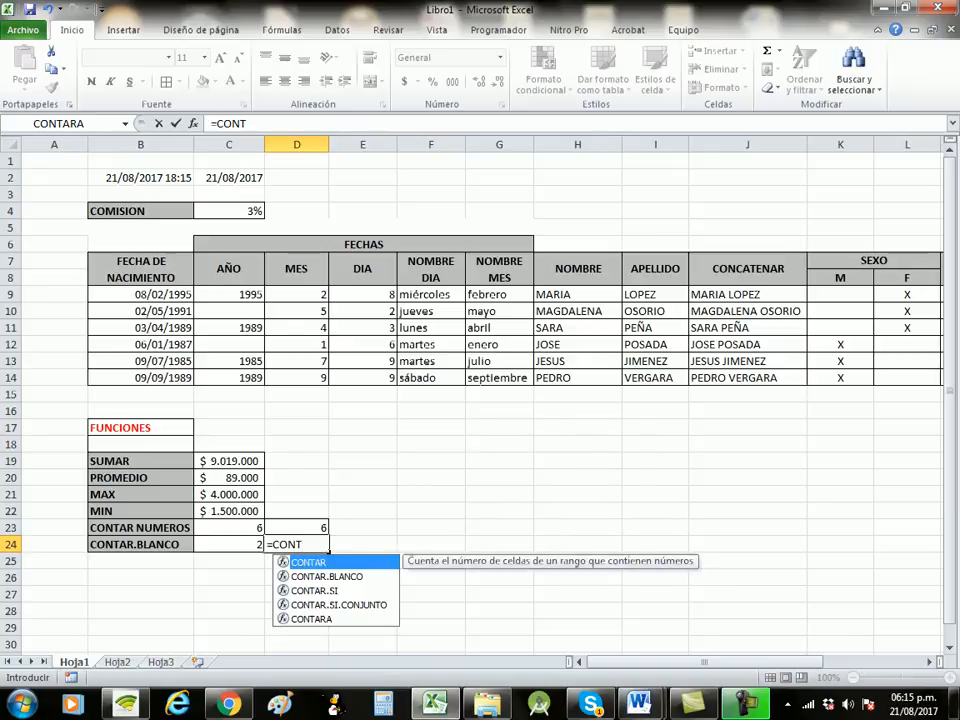
pyautogui.press('Down')
pyautogui.press('Tab')
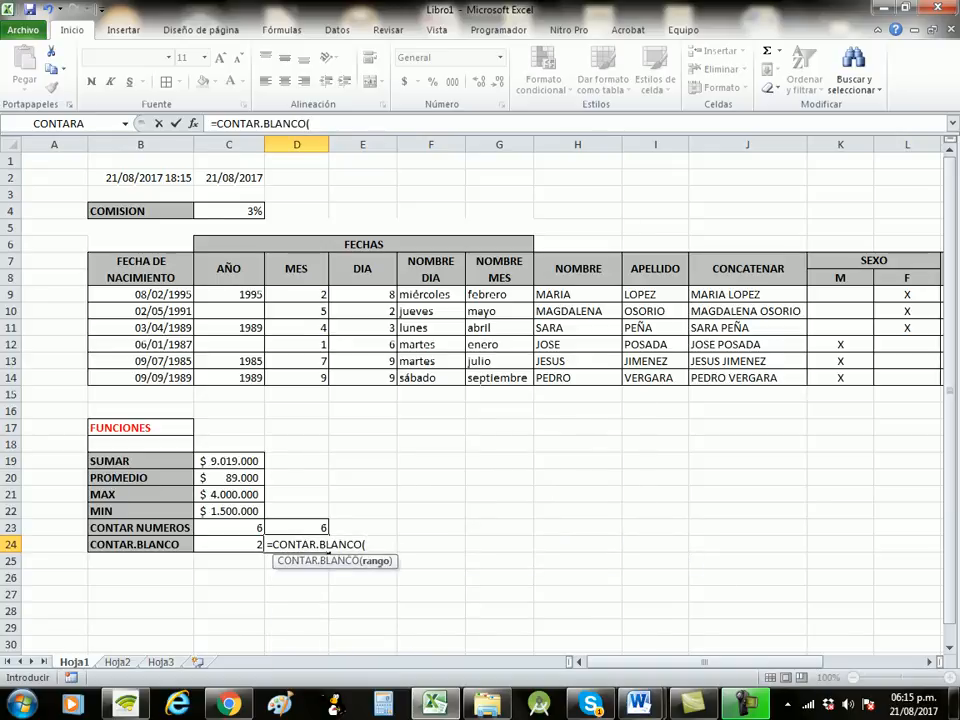
pyautogui.moveTo(430, 294); pyautogui.dragTo(458, 383)
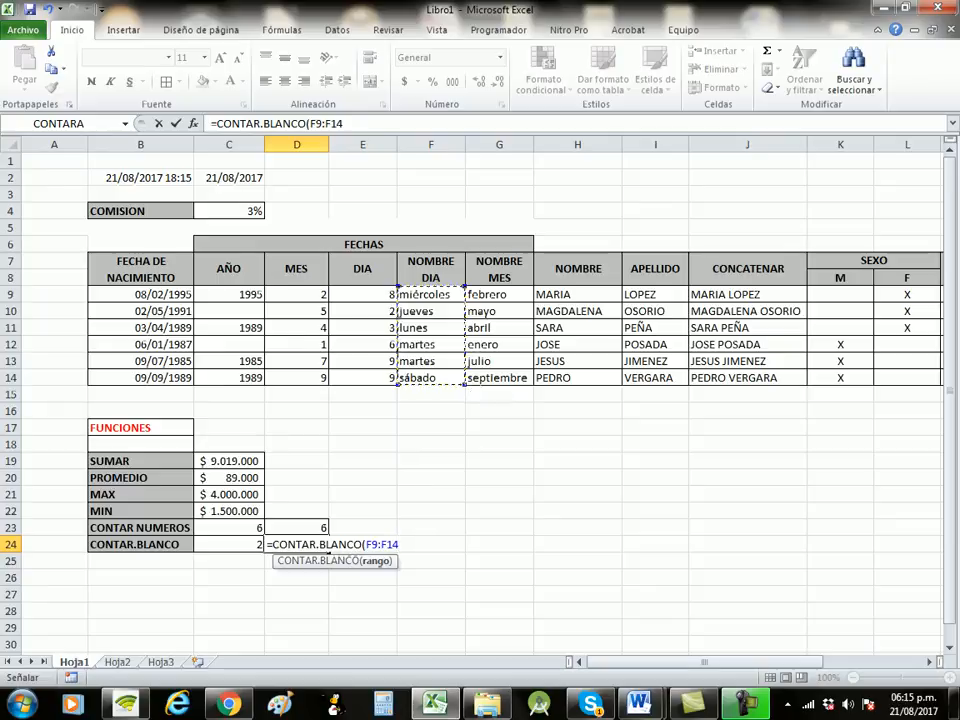
pyautogui.press('Return')
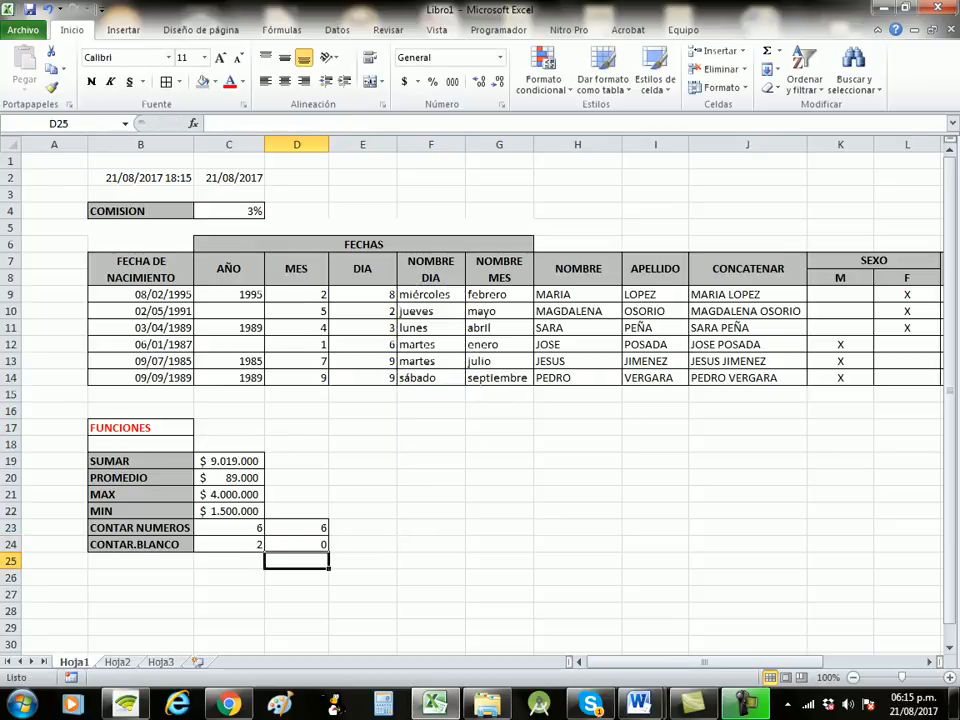
# Step: Clear the NOMBRE DIA values in cells F12 and F9 to test the blank-cell count
pyautogui.press('Up')
pyautogui.click(431, 345)
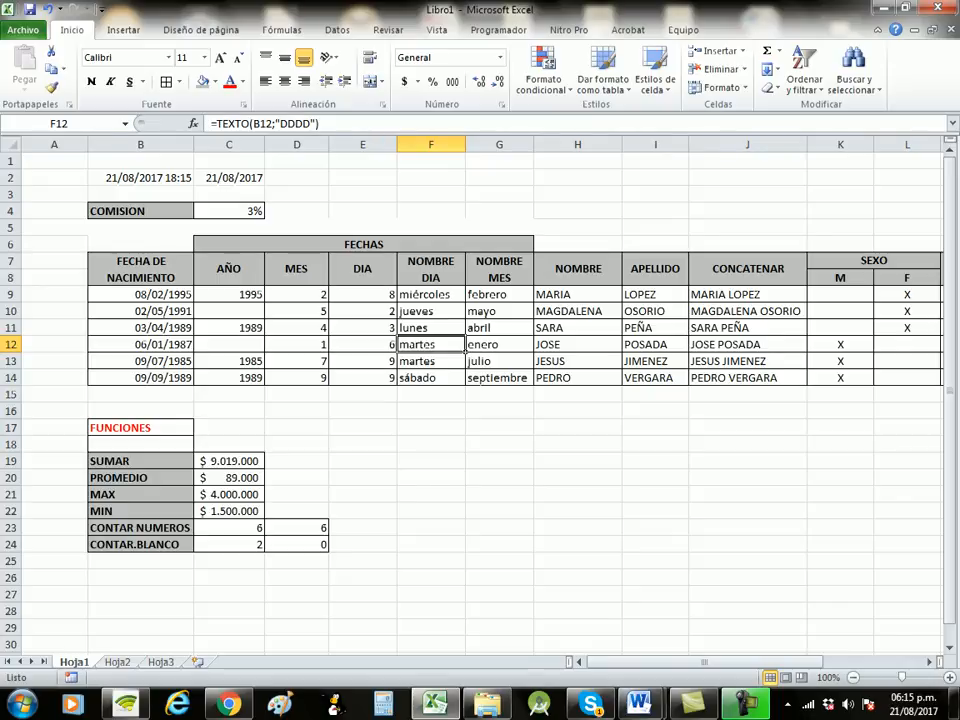
pyautogui.press('Delete')
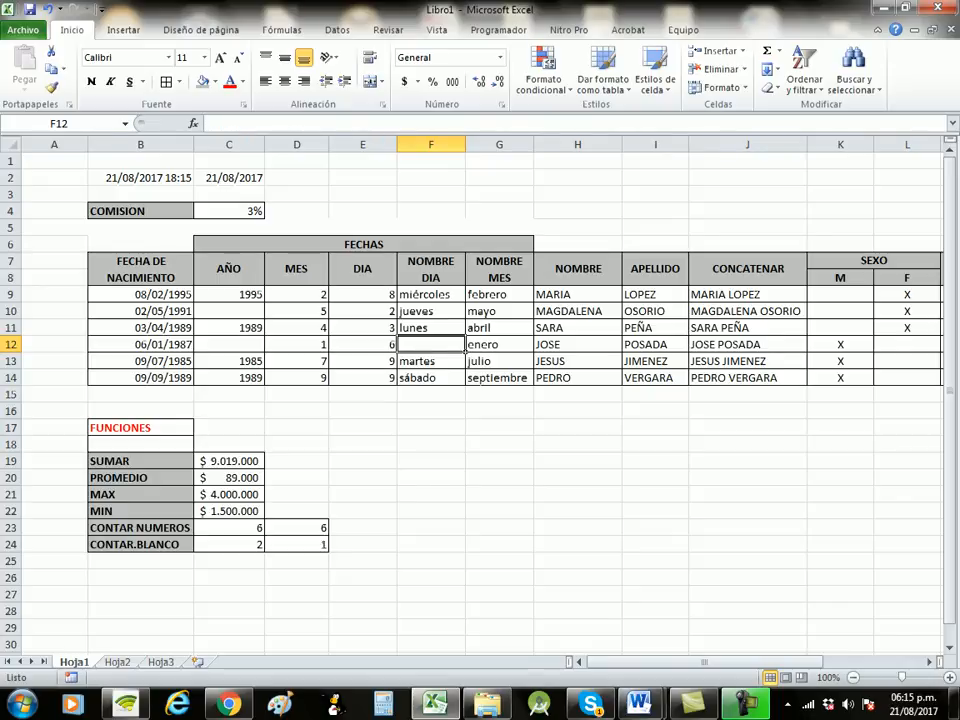
pyautogui.press('Down')
pyautogui.press('Up')
pyautogui.press('Up')
pyautogui.press('Up')
pyautogui.press('Up')
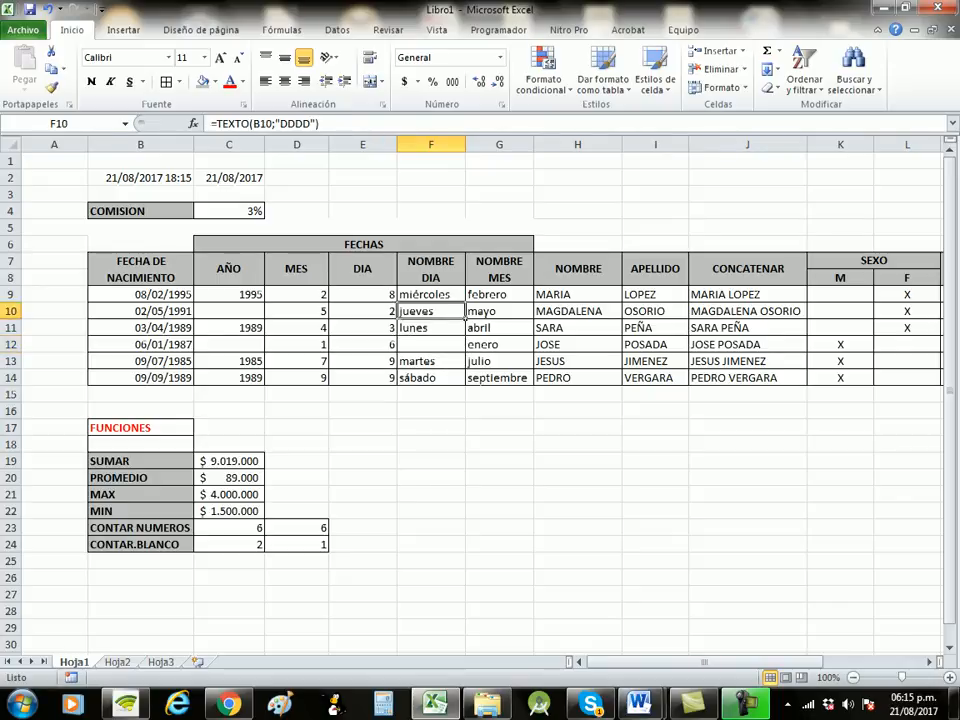
pyautogui.press('Delete')
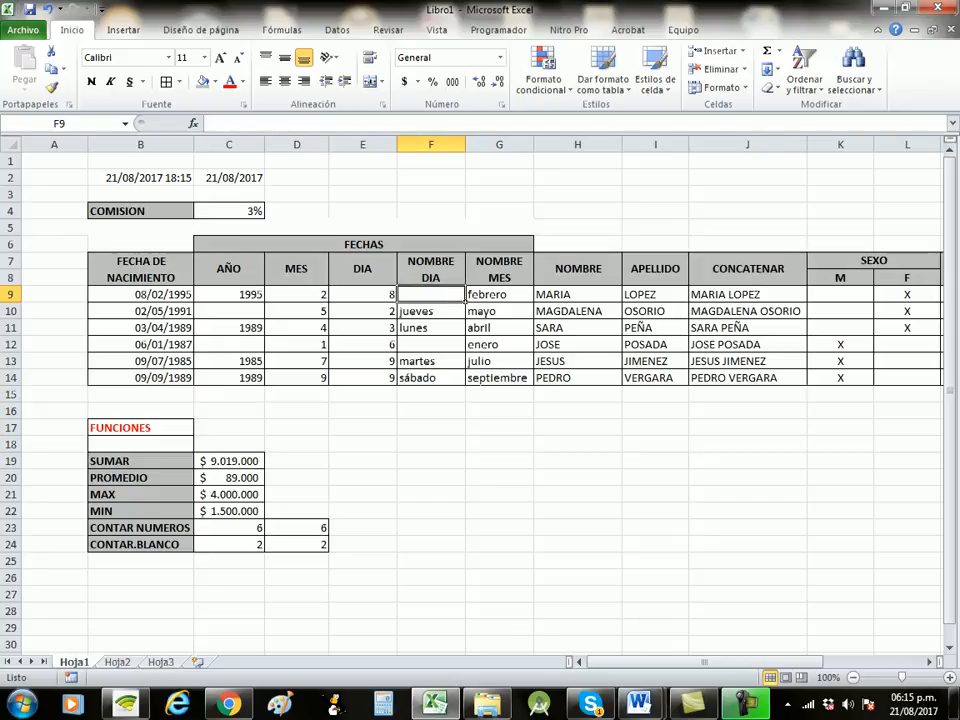
# Step: Fill the empty AÑO cells C10 and C12 with the standard yellow color
pyautogui.press('Down')
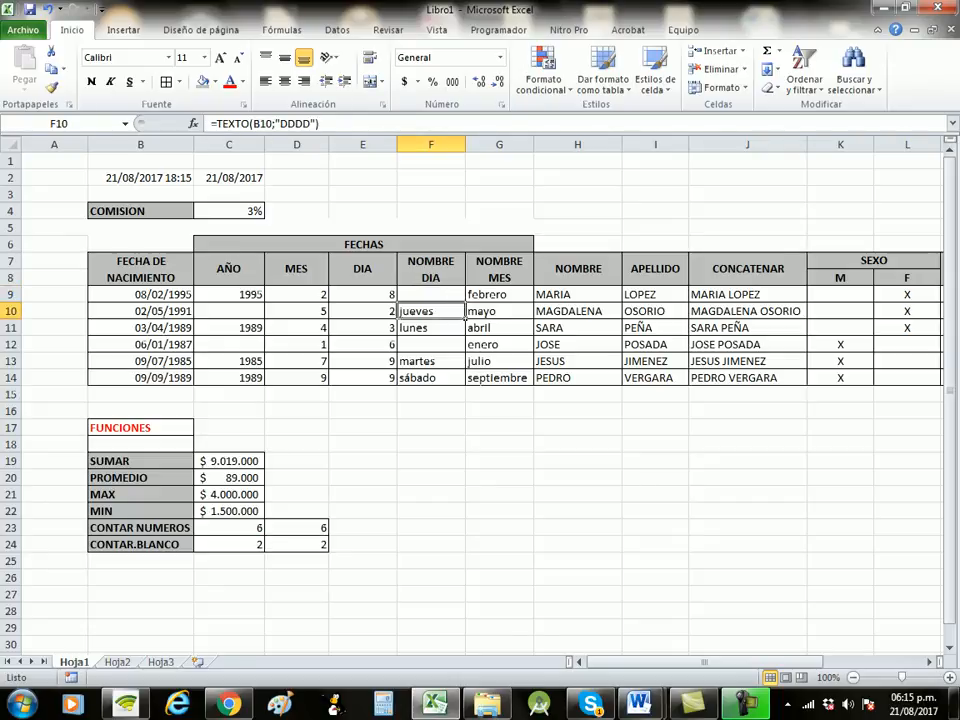
pyautogui.press('Left')
pyautogui.press('Left')
pyautogui.press('Left')
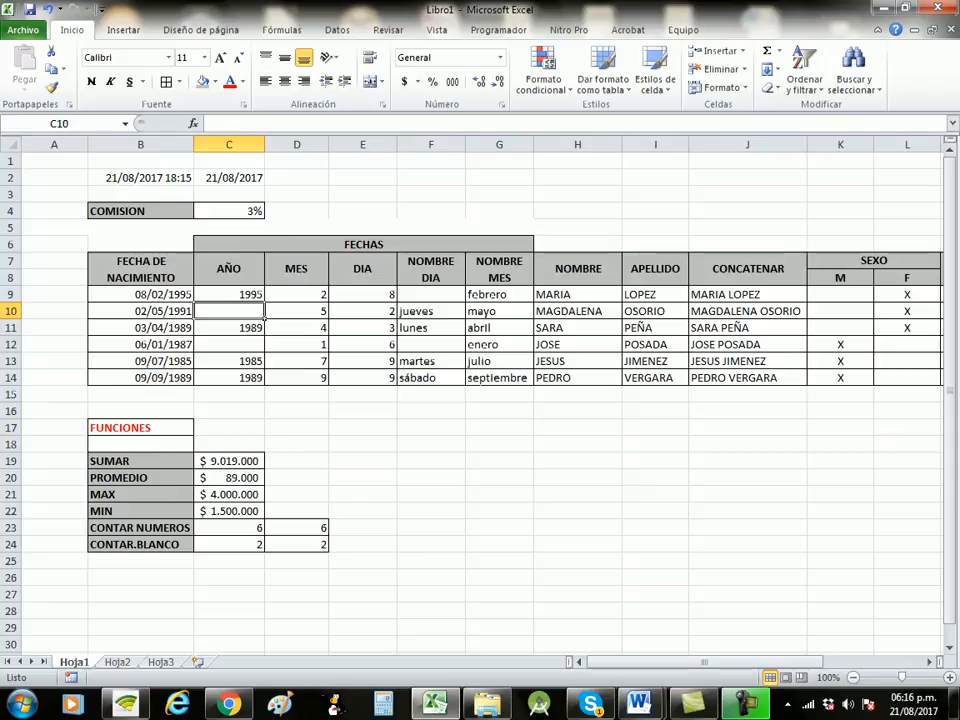
pyautogui.keyDown('ctrl'); pyautogui.click(229, 344); pyautogui.keyUp('ctrl')
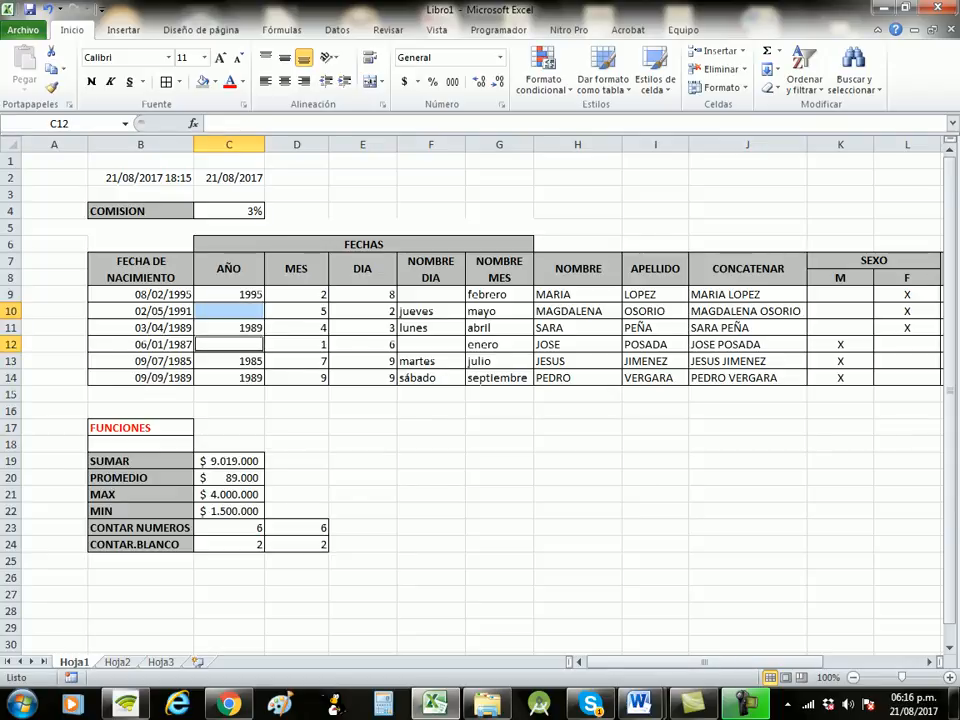
pyautogui.click(215, 81)
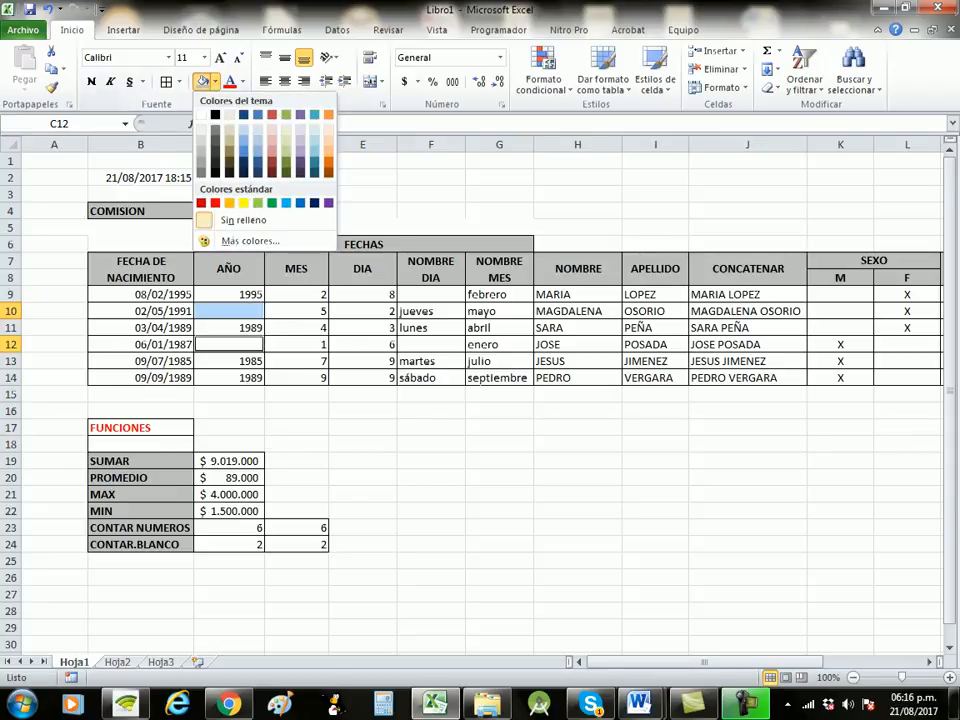
pyautogui.click(243, 203)
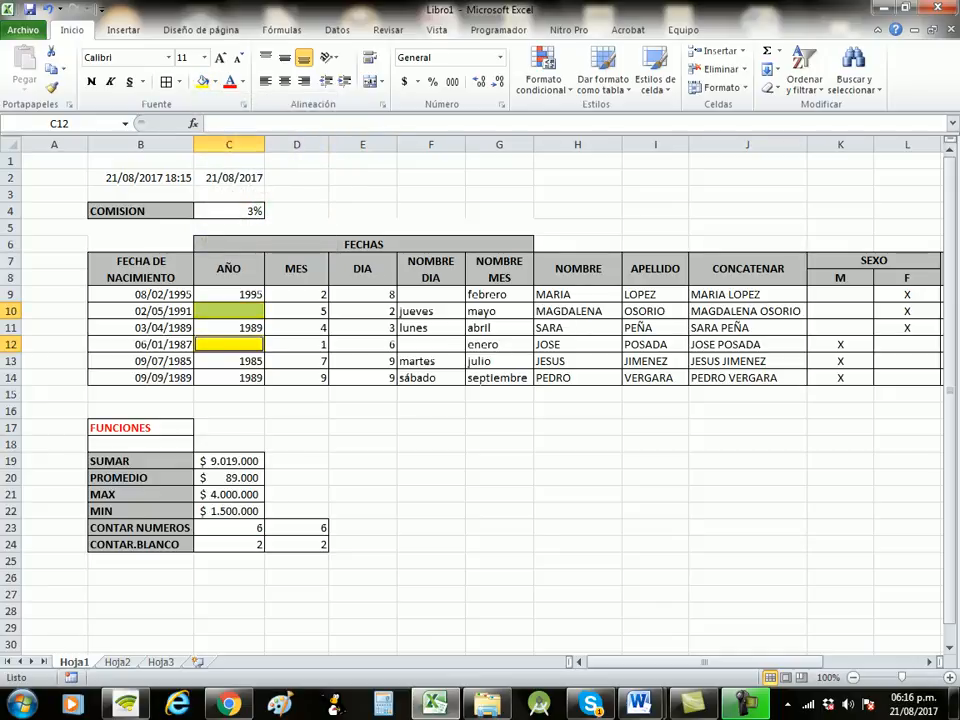
# Step: Fill the empty NOMBRE DIA cells F9 and F12 with yellow, and check the CONTAR.BLANCO formulas in C24 and D24
pyautogui.click(458, 295)
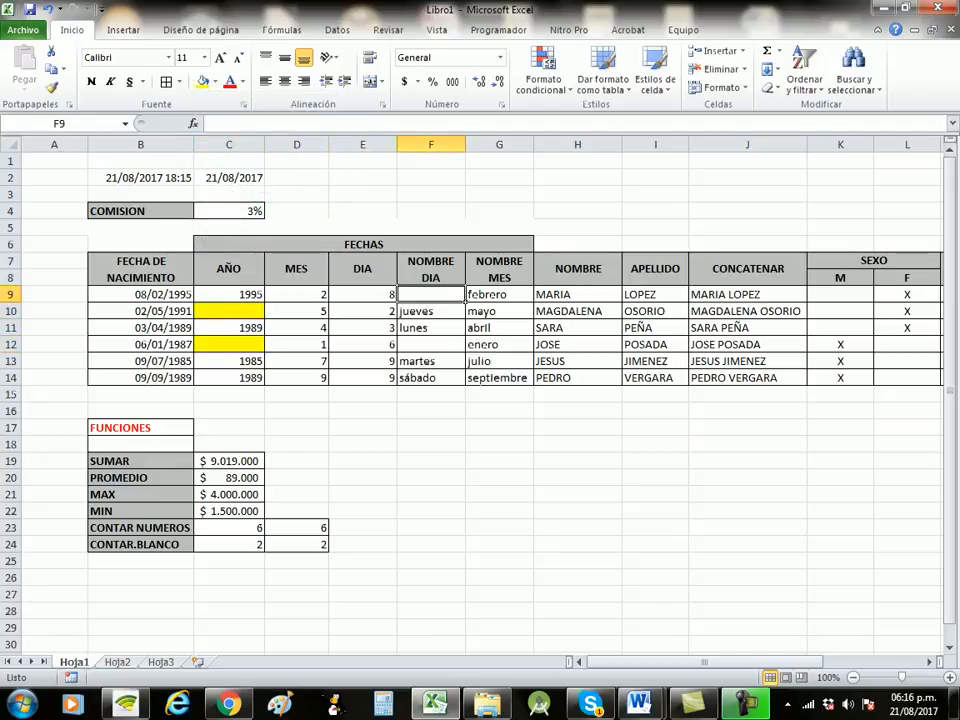
pyautogui.keyDown('ctrl'); pyautogui.click(431, 344); pyautogui.keyUp('ctrl')
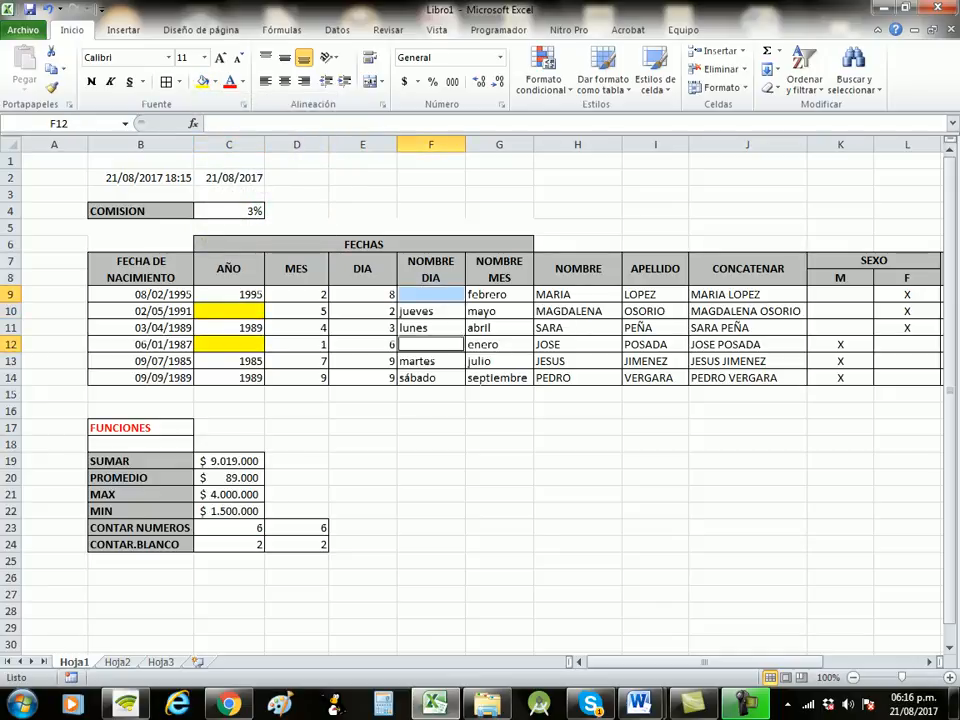
pyautogui.click(203, 82)
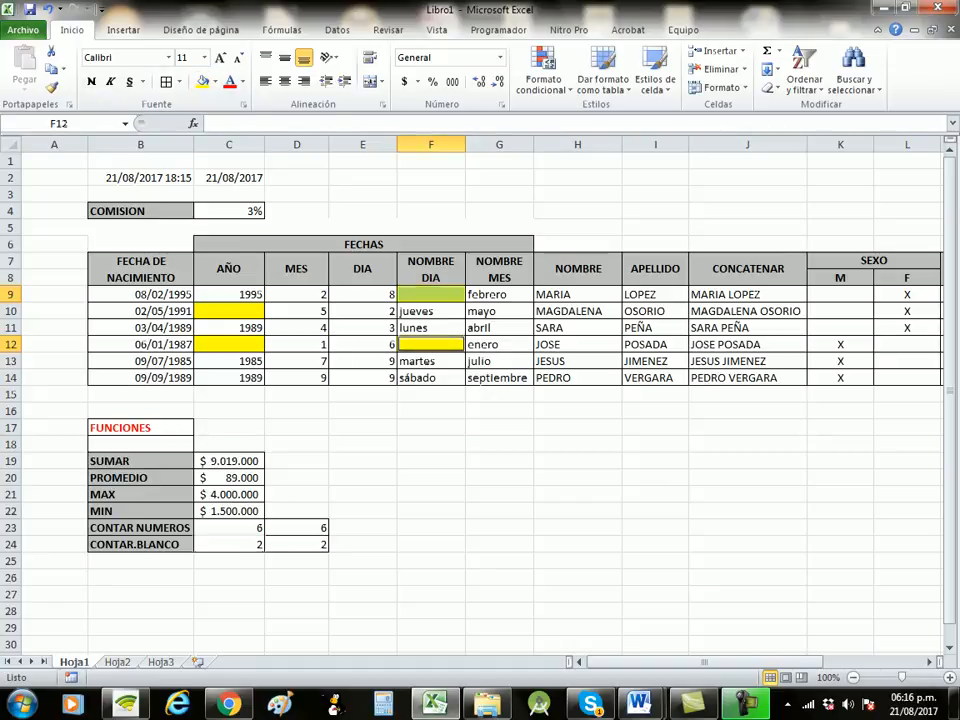
pyautogui.click(229, 544)
pyautogui.click(297, 544)
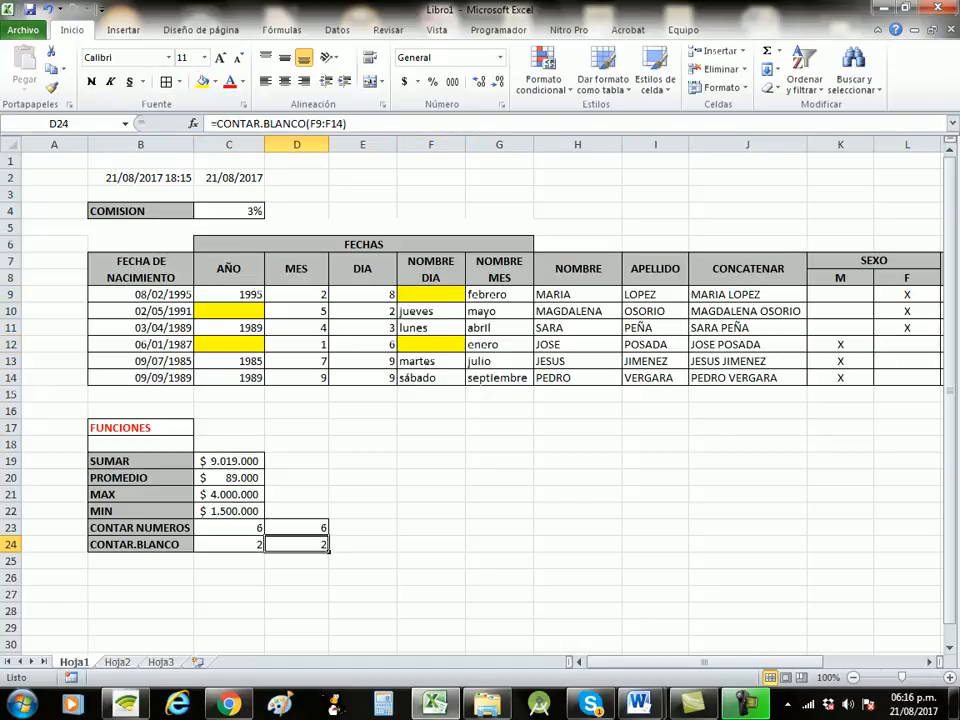
# Step: Add borders and a grey fill to cells B25:B27 below the CONTAR.BLANCO label
pyautogui.click(140, 561)
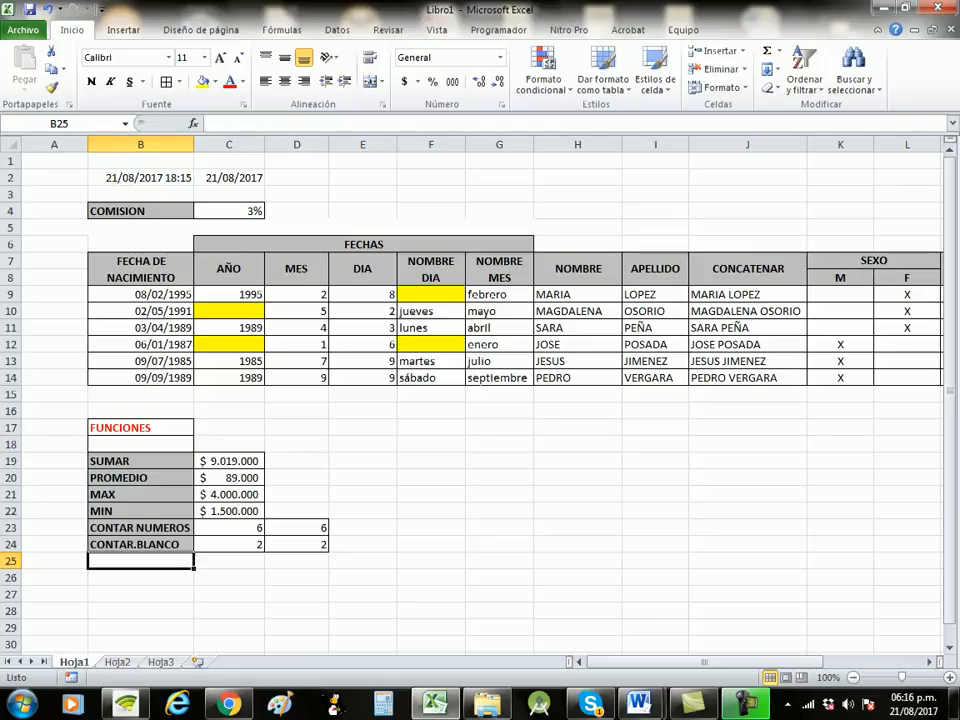
pyautogui.hotkey('shift', 'Down')
pyautogui.hotkey('shift', 'Down')
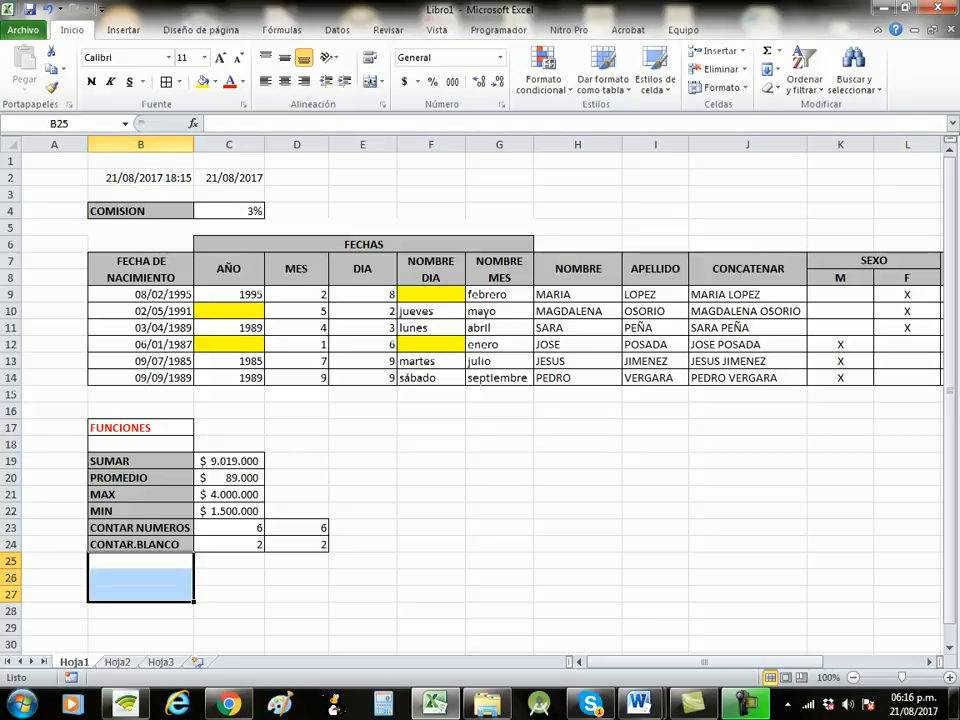
pyautogui.click(166, 82)
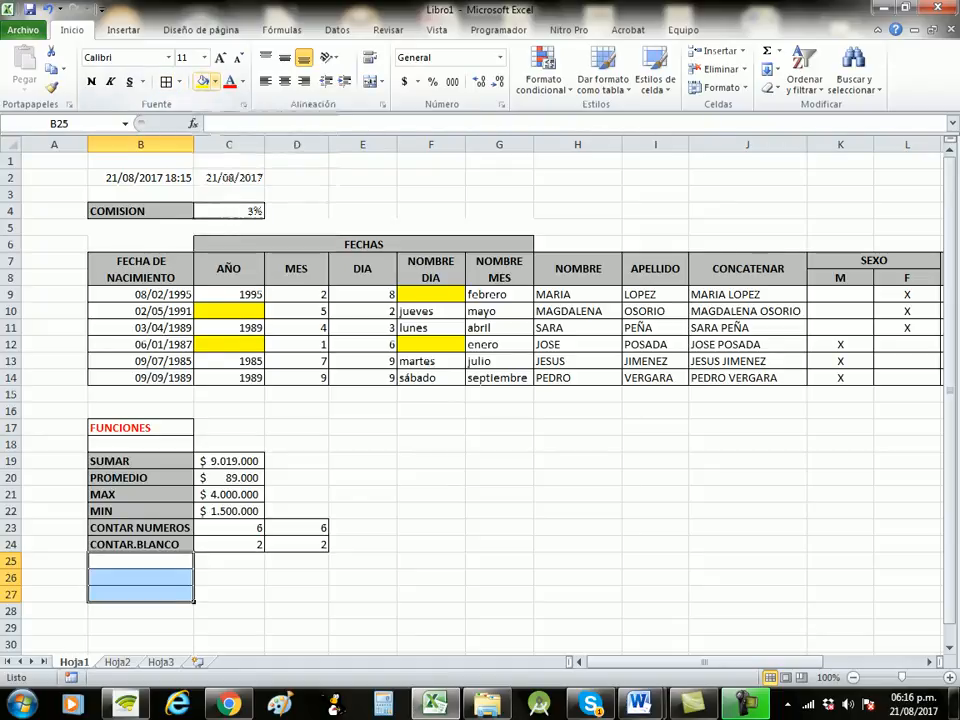
pyautogui.click(213, 82)
pyautogui.click(201, 150)
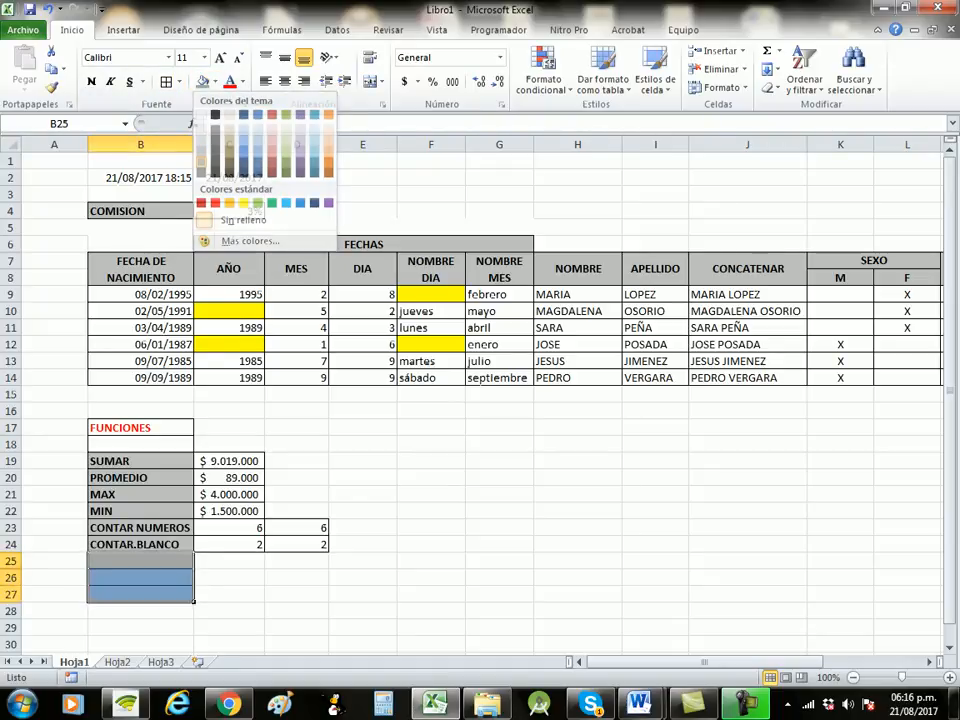
# Step: Enter the labels SUMAR.SI, PROMEDIO.SI and CONTAR.SI in cells B25, B26 and B27
pyautogui.click(140, 561)
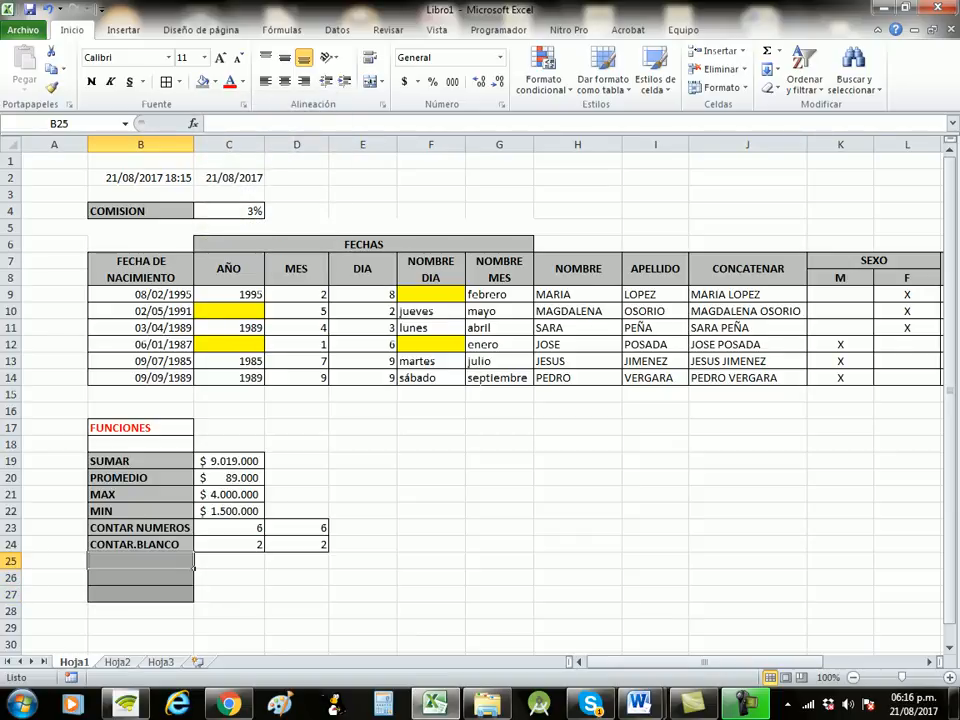
pyautogui.write('SUMAR.SI')
pyautogui.press('Return')
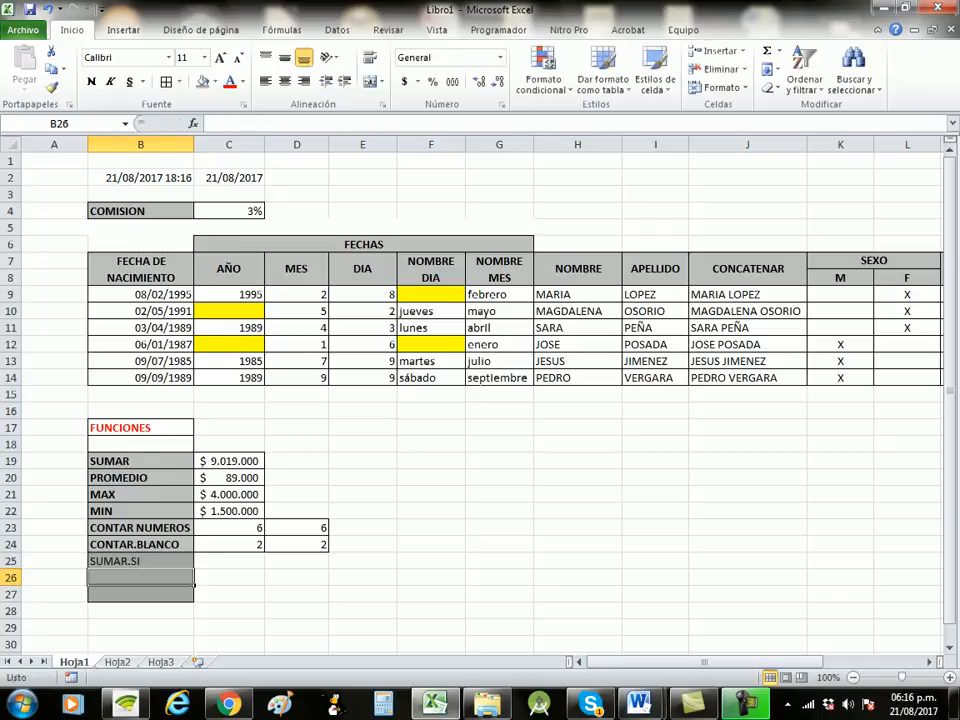
pyautogui.write('PROMEDIO.SI')
pyautogui.press('Return')
pyautogui.write('CONTAR.SI')
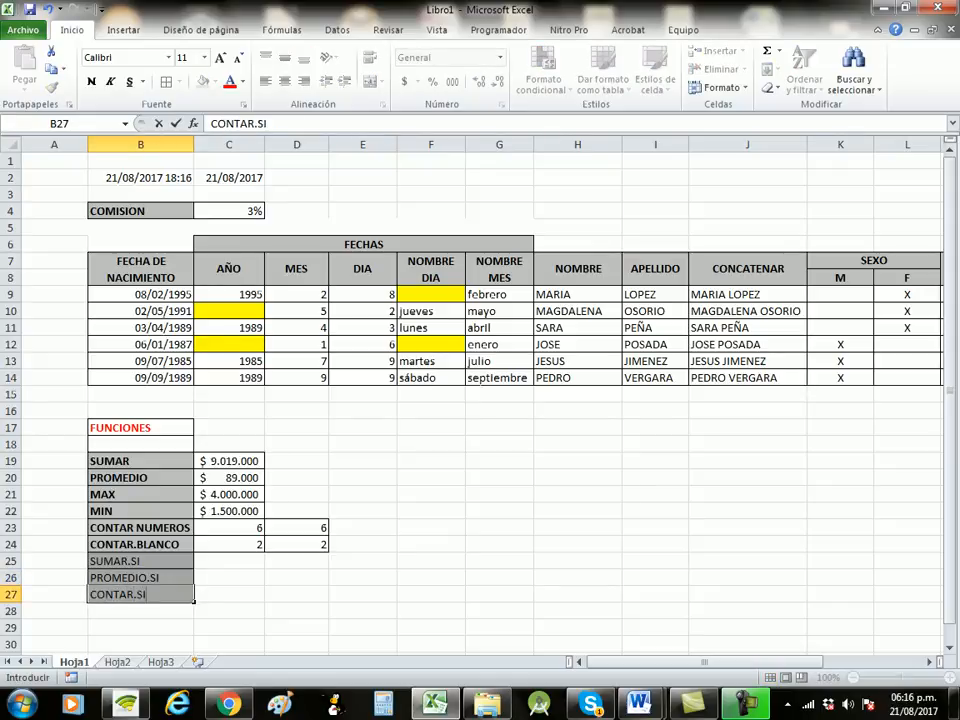
pyautogui.click(229, 561)
# Step: Make the labels in B25:B27 bold and add borders to the result cells C25:C27
pyautogui.moveTo(140, 561); pyautogui.dragTo(140, 594)
pyautogui.click(91, 82)
pyautogui.click(229, 561)
pyautogui.moveTo(229, 561); pyautogui.dragTo(229, 594)
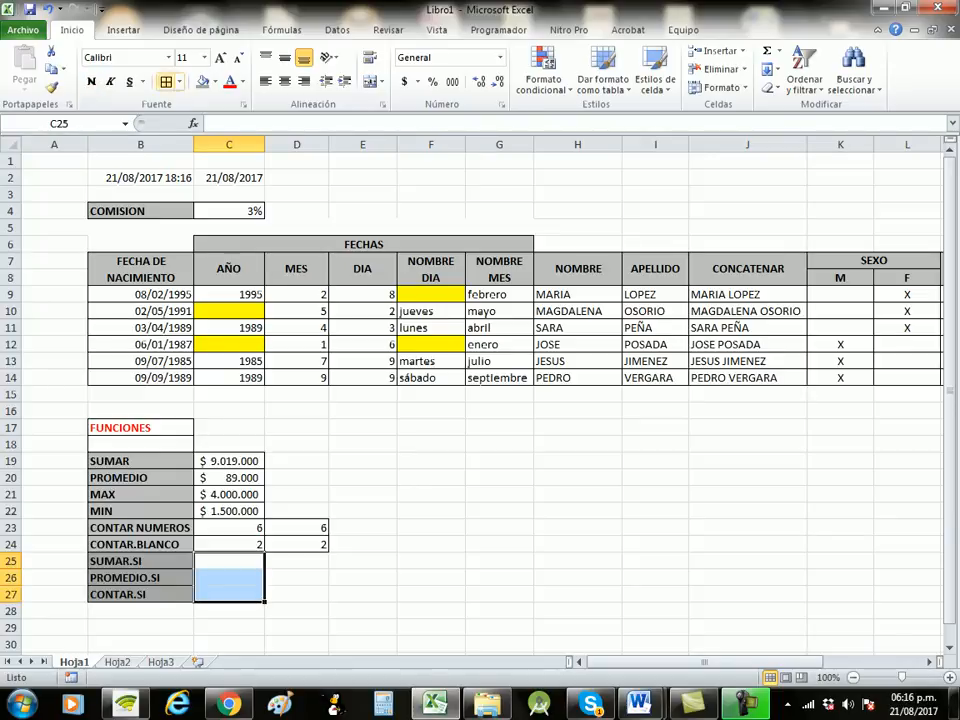
pyautogui.click(363, 611)
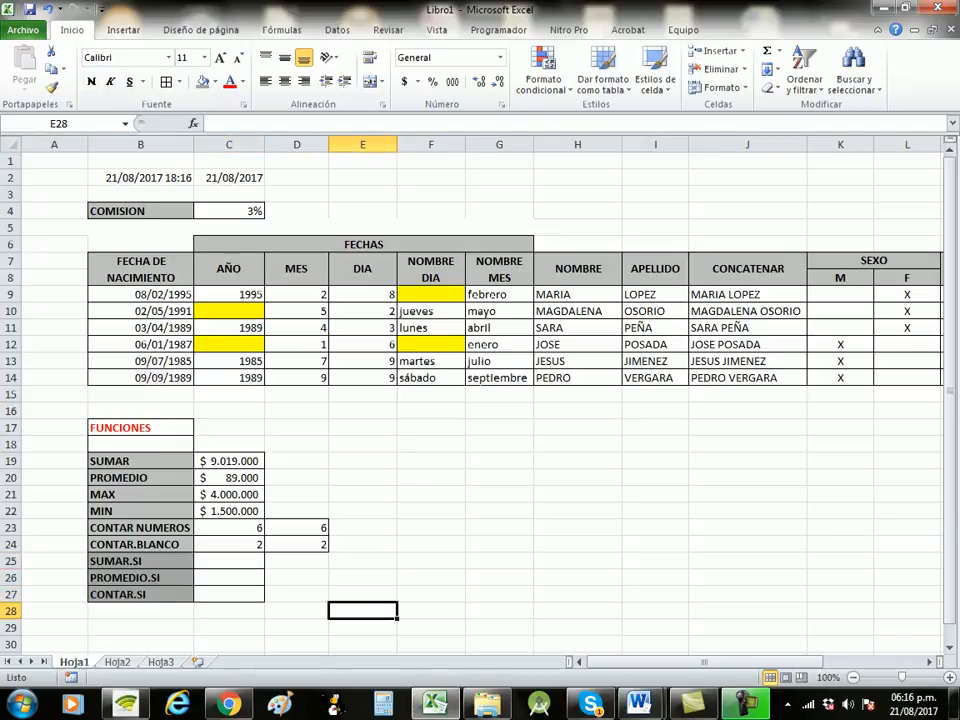
# Step: Widen column C slightly, and merge and center cells E25:I25 into one bordered cell beside the SUMAR.SI row
pyautogui.moveTo(264, 144); pyautogui.dragTo(269, 144)
pyautogui.moveTo(367, 561); pyautogui.dragTo(752, 561)
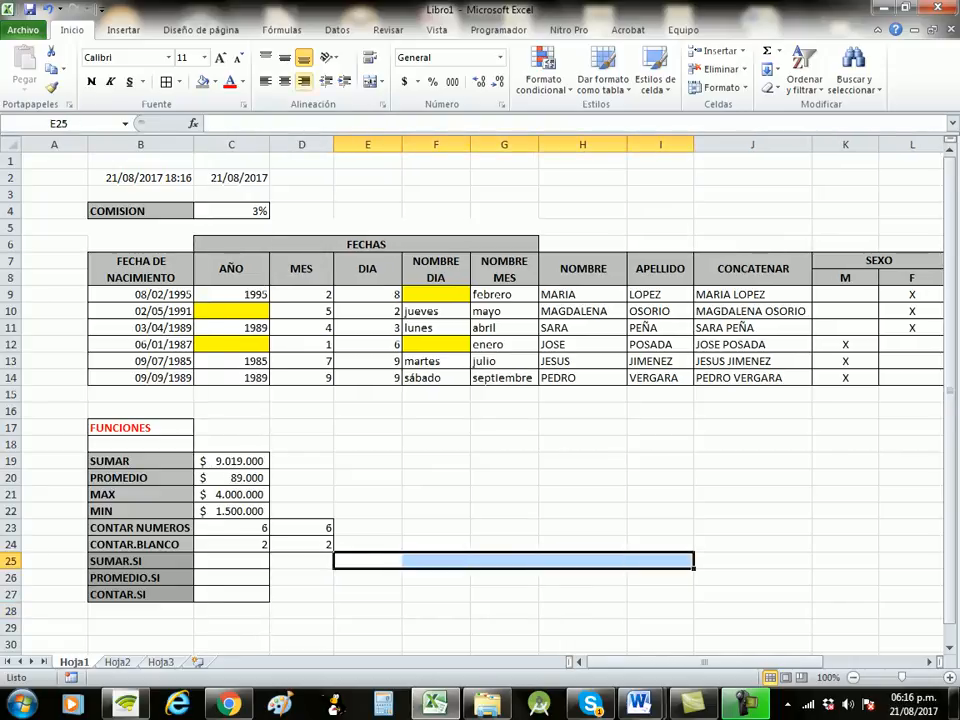
pyautogui.click(370, 82)
pyautogui.click(166, 82)
pyautogui.click(436, 611)
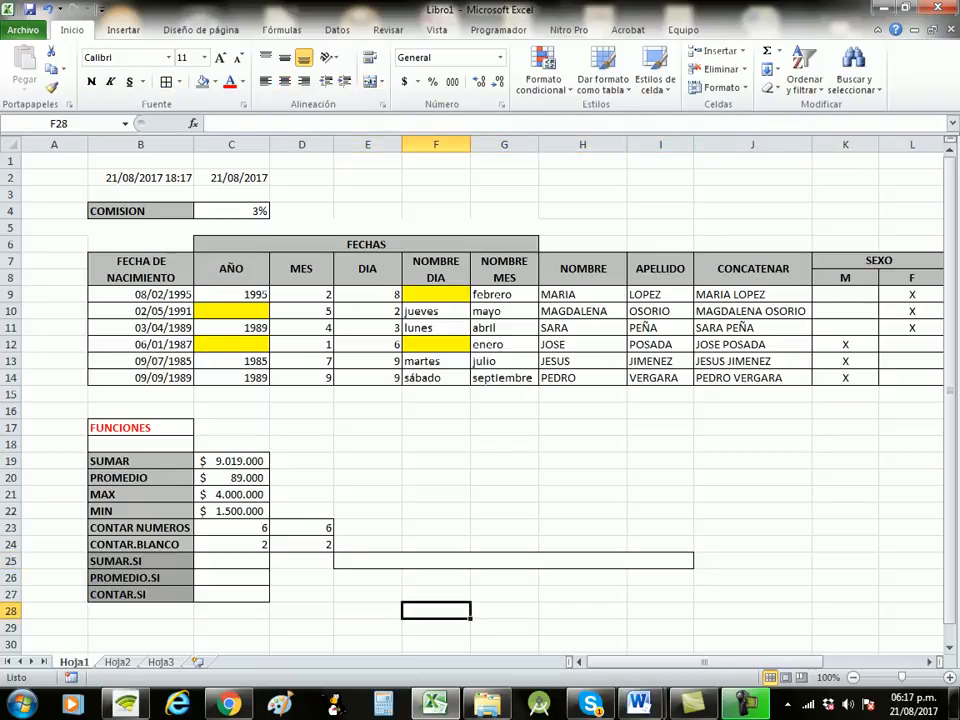
# Step: Merge and center E26:I26 and E27:I27 into one bordered cell per row beside PROMEDIO.SI and CONTAR.SI
pyautogui.moveTo(367, 578); pyautogui.dragTo(650, 578)
pyautogui.click(370, 82)
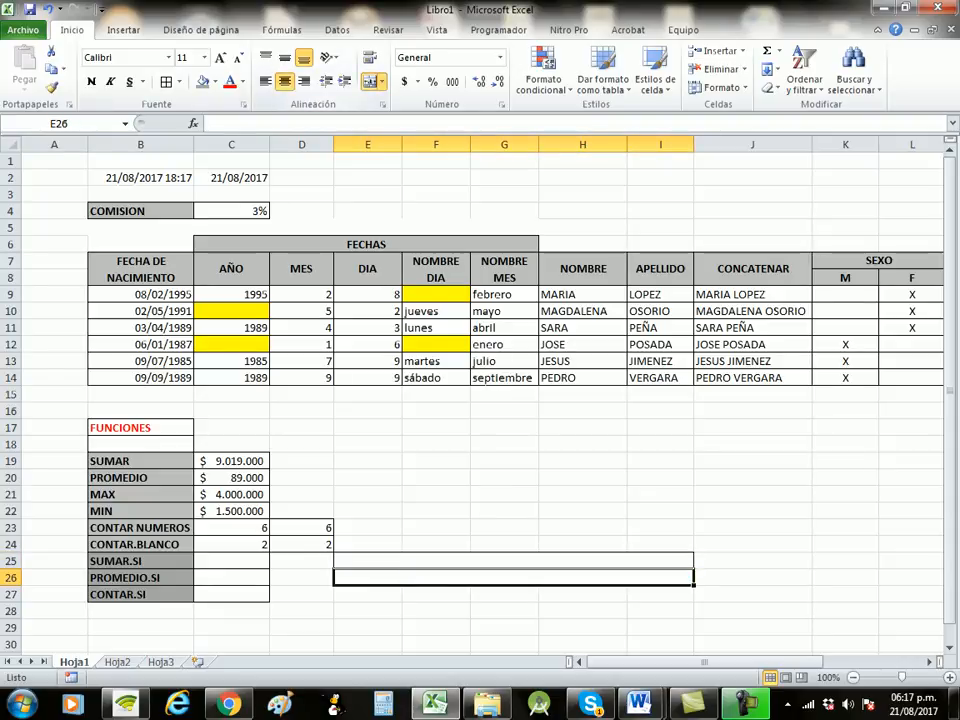
pyautogui.click(166, 82)
pyautogui.moveTo(367, 594); pyautogui.dragTo(660, 594)
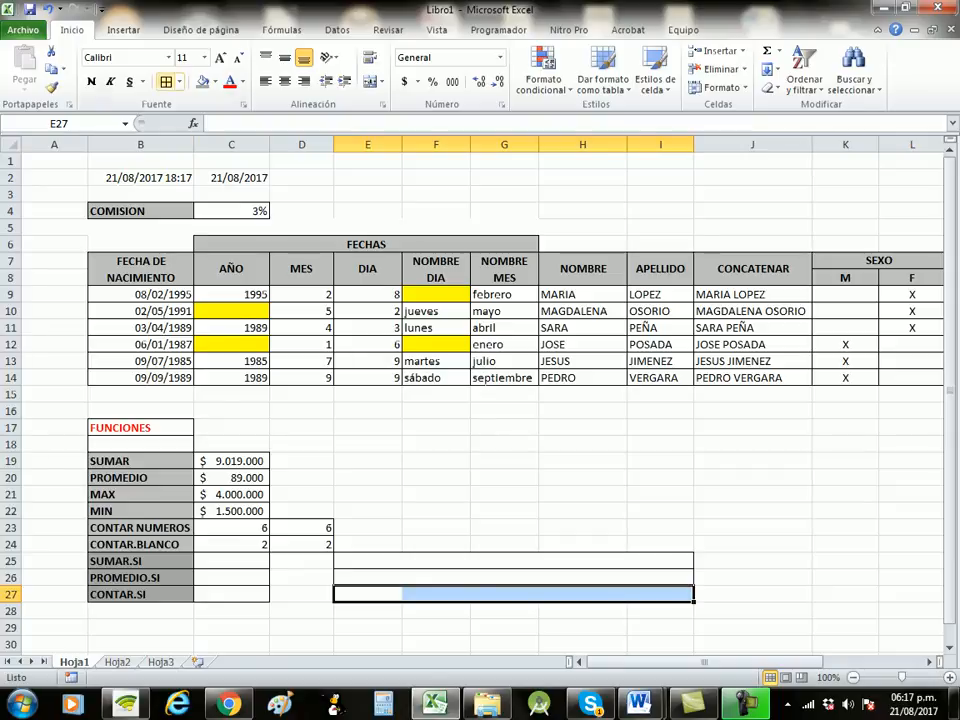
pyautogui.click(166, 81)
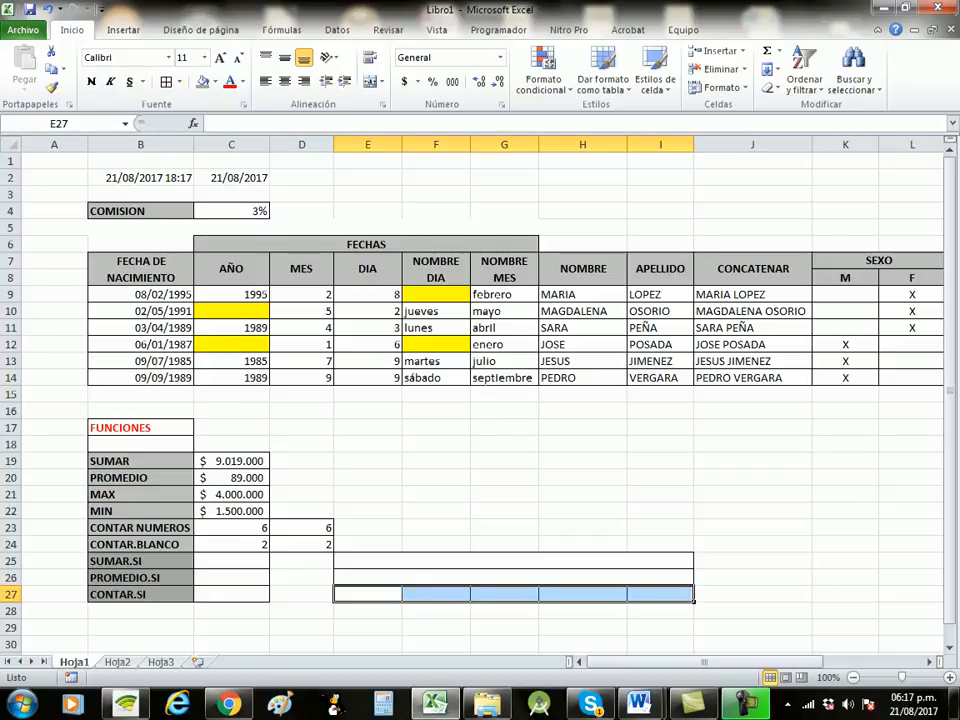
pyautogui.click(370, 82)
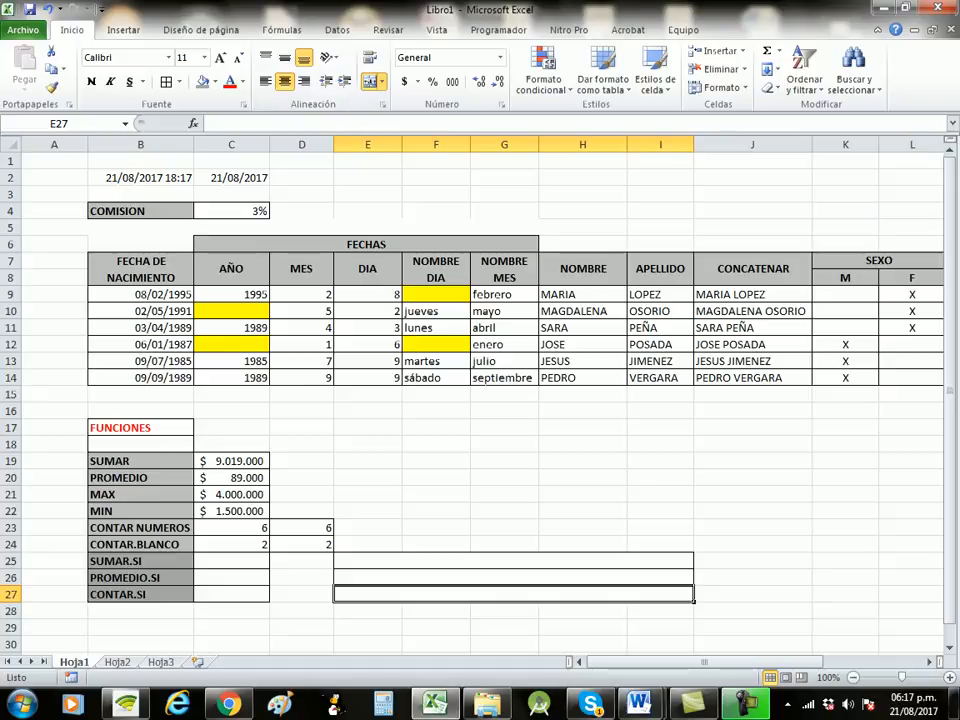
pyautogui.click(302, 611)
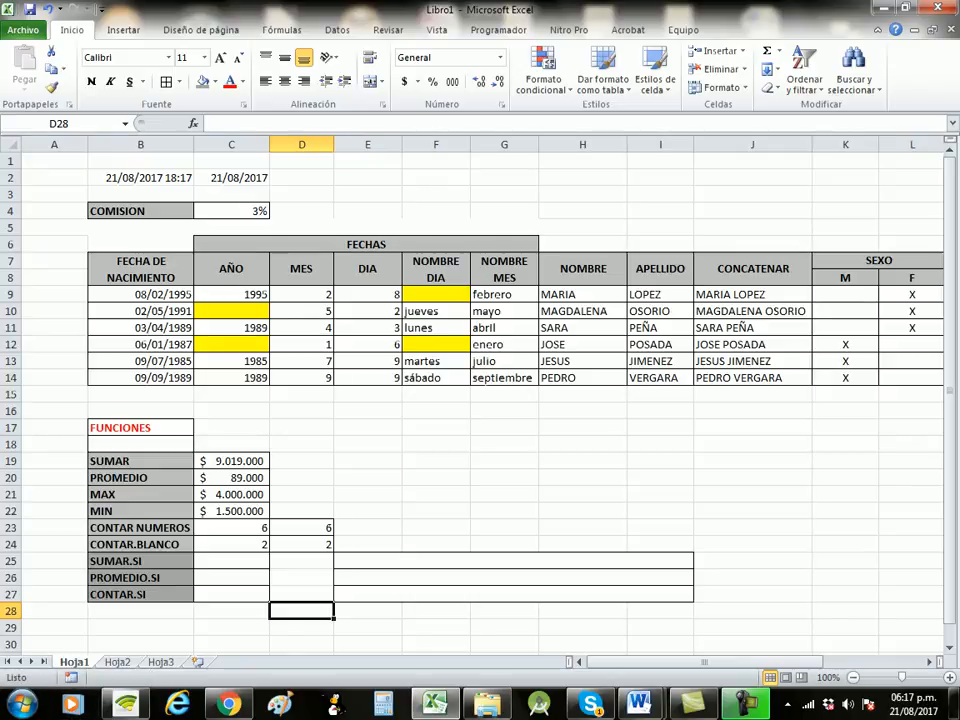
# Step: Review the day values in the DIA column, cells E9:E14
pyautogui.moveTo(367, 294); pyautogui.dragTo(367, 377)
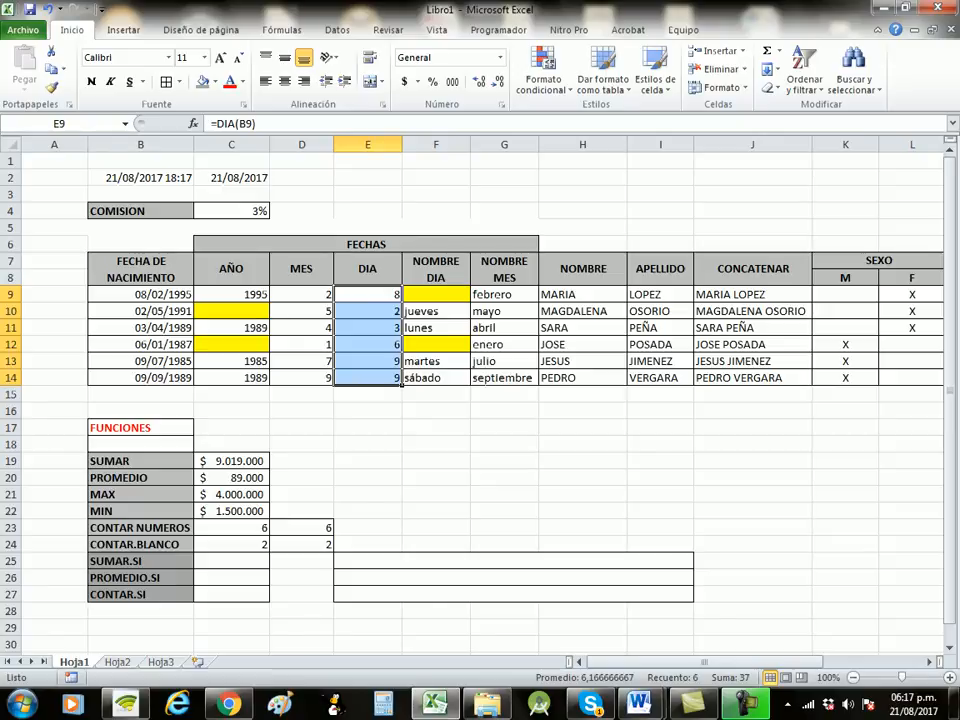
pyautogui.click(398, 346)
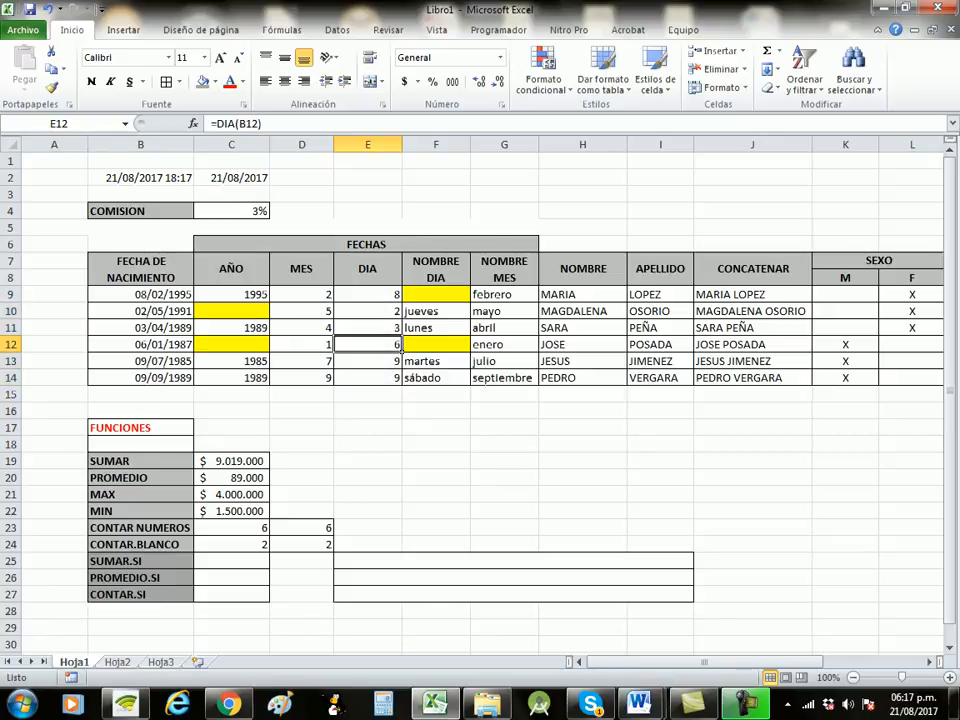
pyautogui.click(368, 295)
pyautogui.click(368, 361)
pyautogui.click(368, 378)
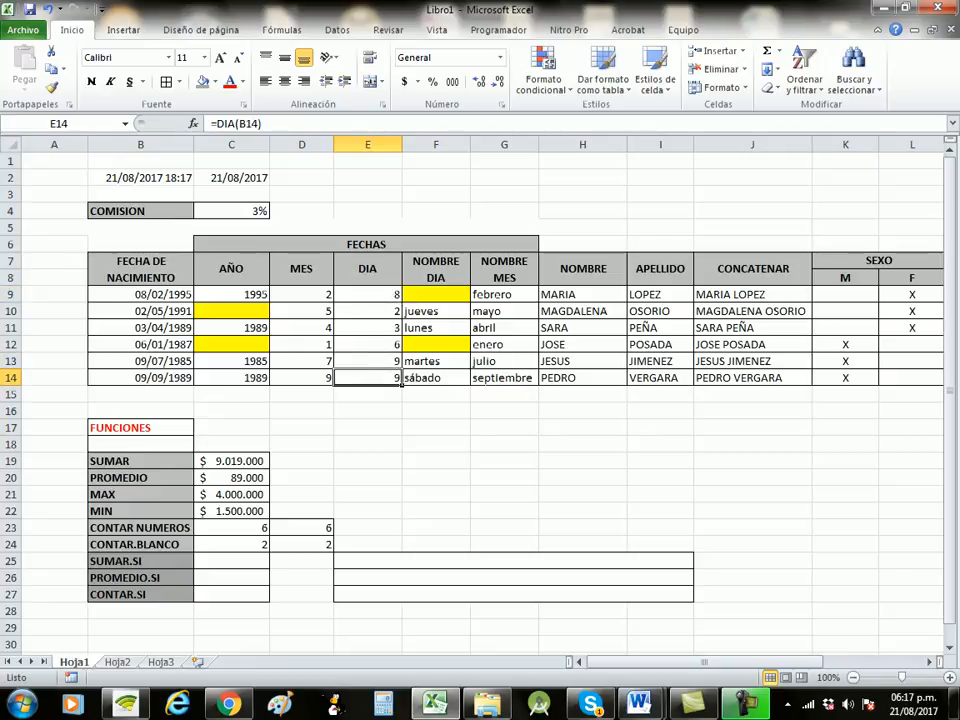
pyautogui.click(190, 562)
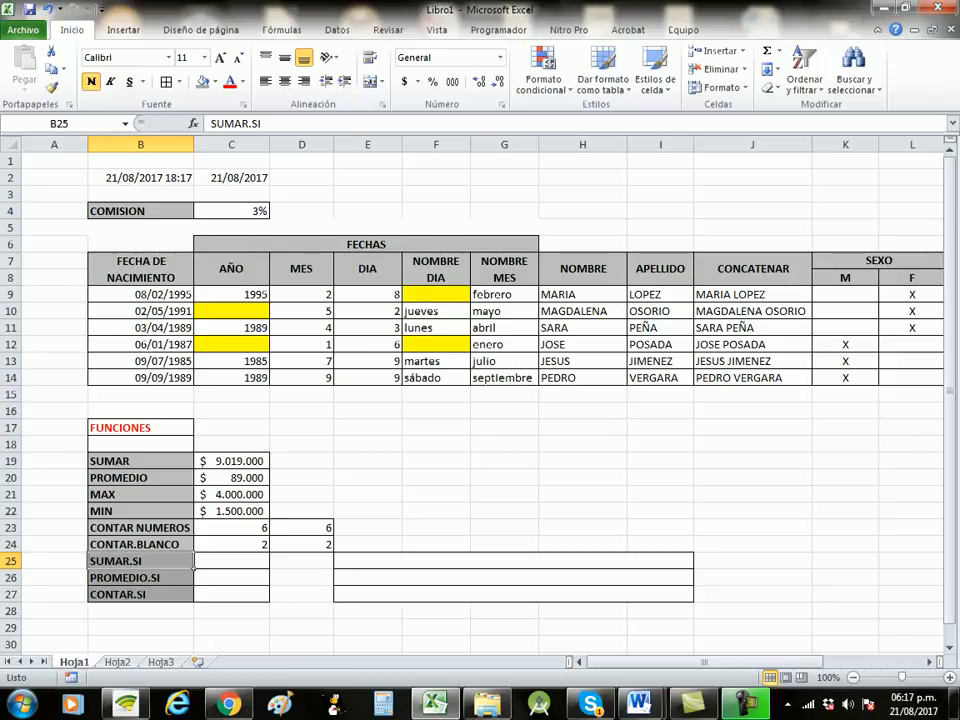
pyautogui.click(513, 561)
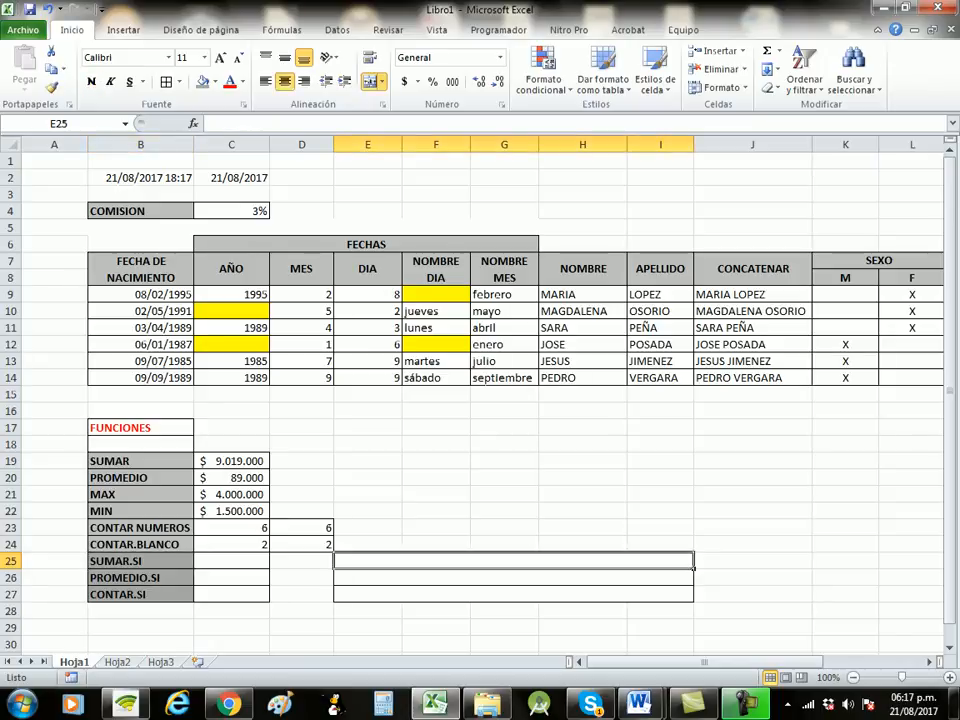
pyautogui.write('su')
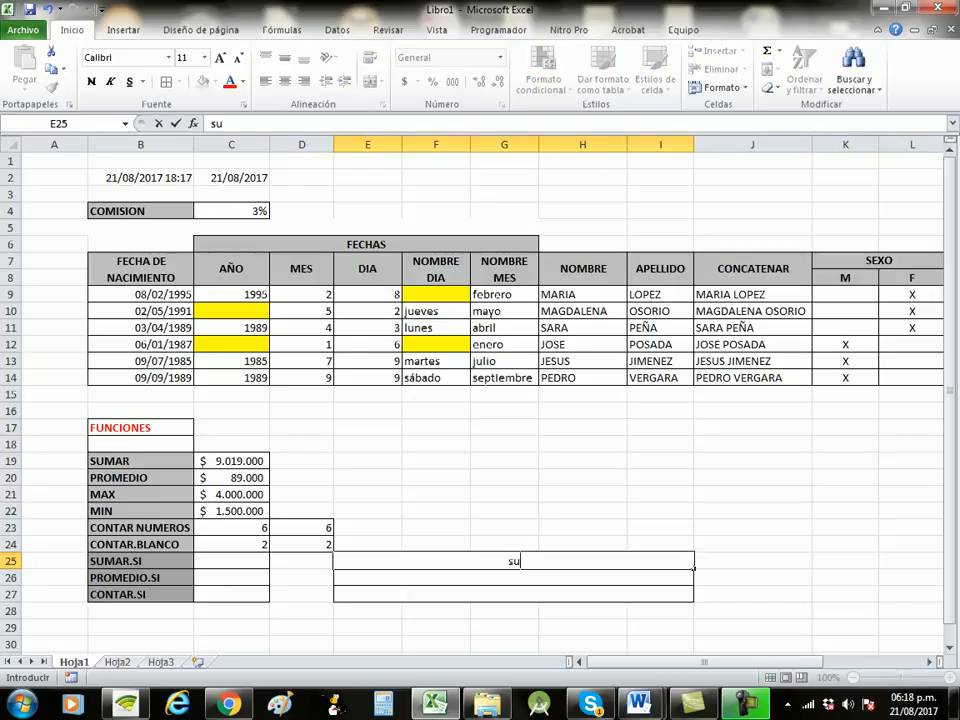
pyautogui.write('mar')
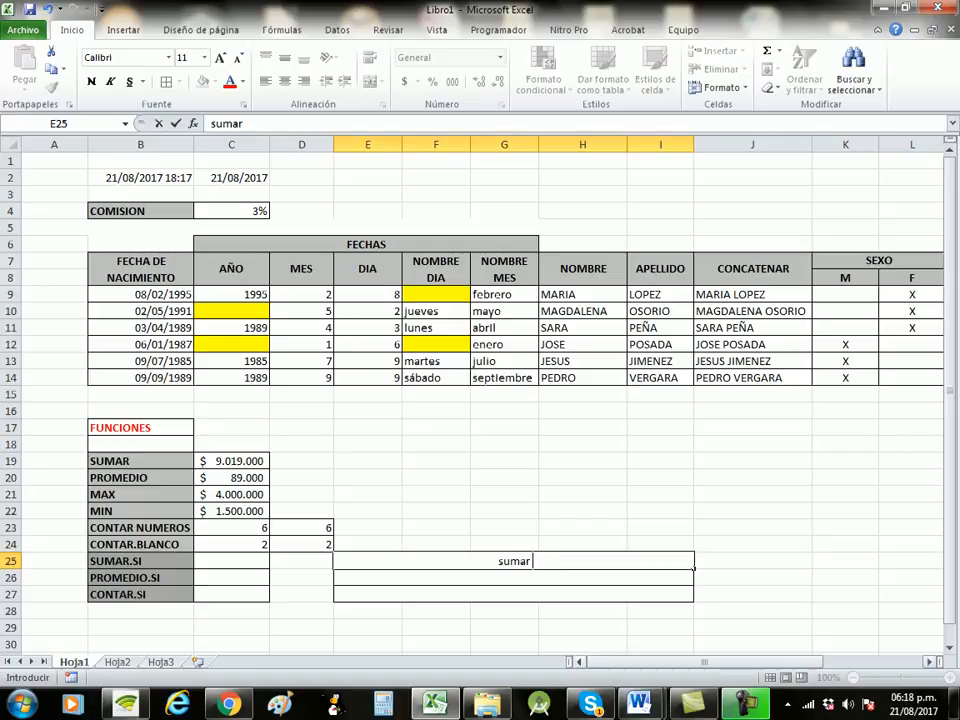
pyautogui.moveTo(704, 661); pyautogui.dragTo(783, 661)
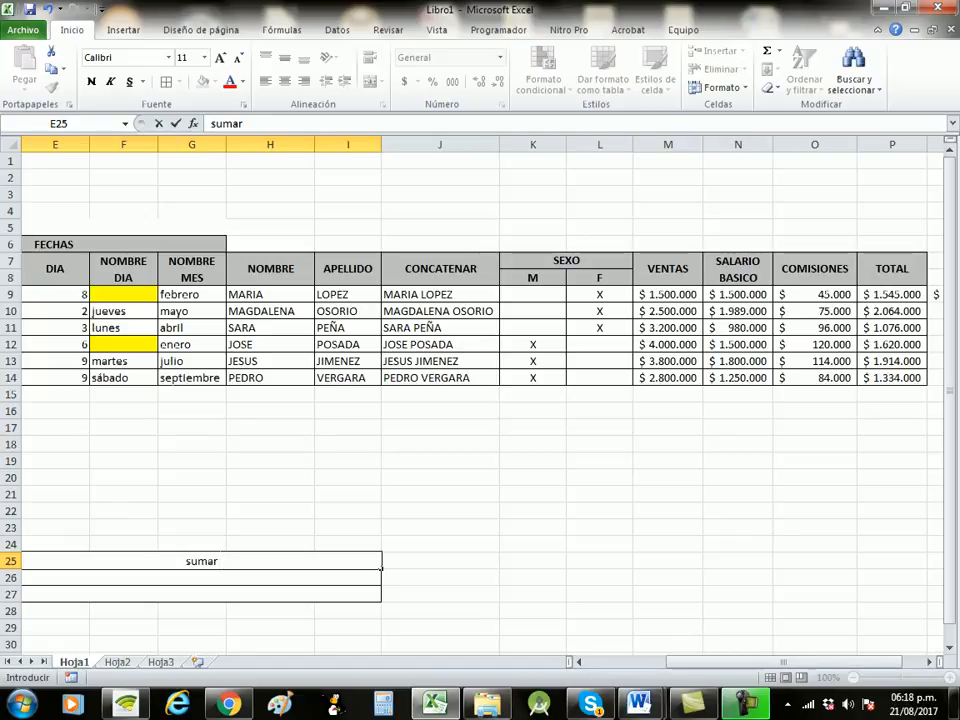
pyautogui.press('Escape')
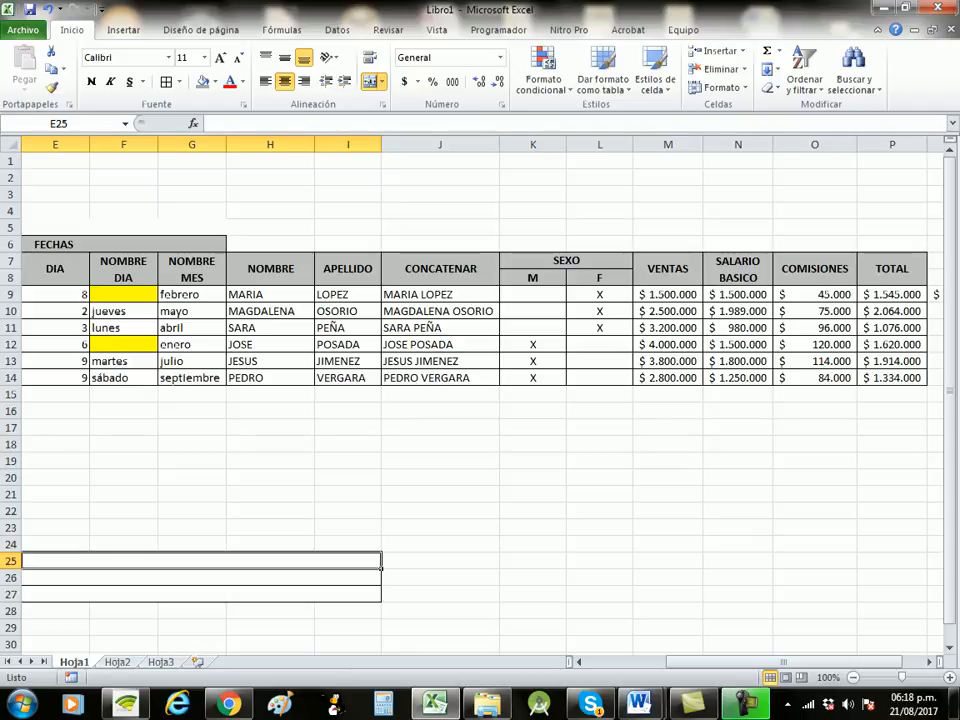
# Step: Hide the NOMBRE and APELLIDO columns, H and I
pyautogui.click(440, 144)
pyautogui.rightClick(441, 256)
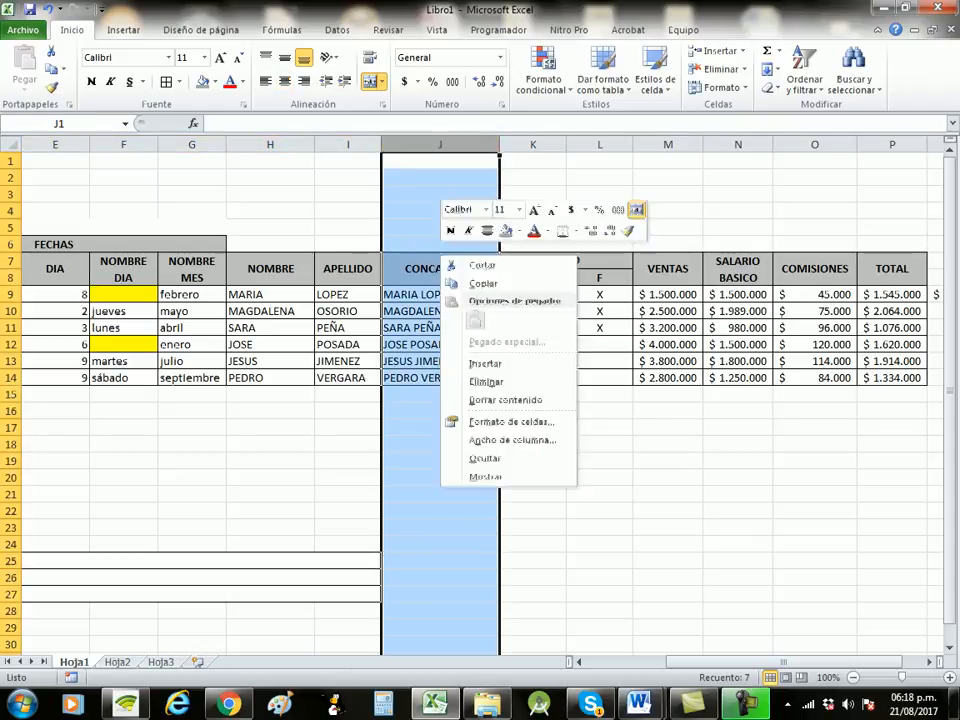
pyautogui.moveTo(270, 144); pyautogui.dragTo(349, 144)
pyautogui.rightClick(316, 257)
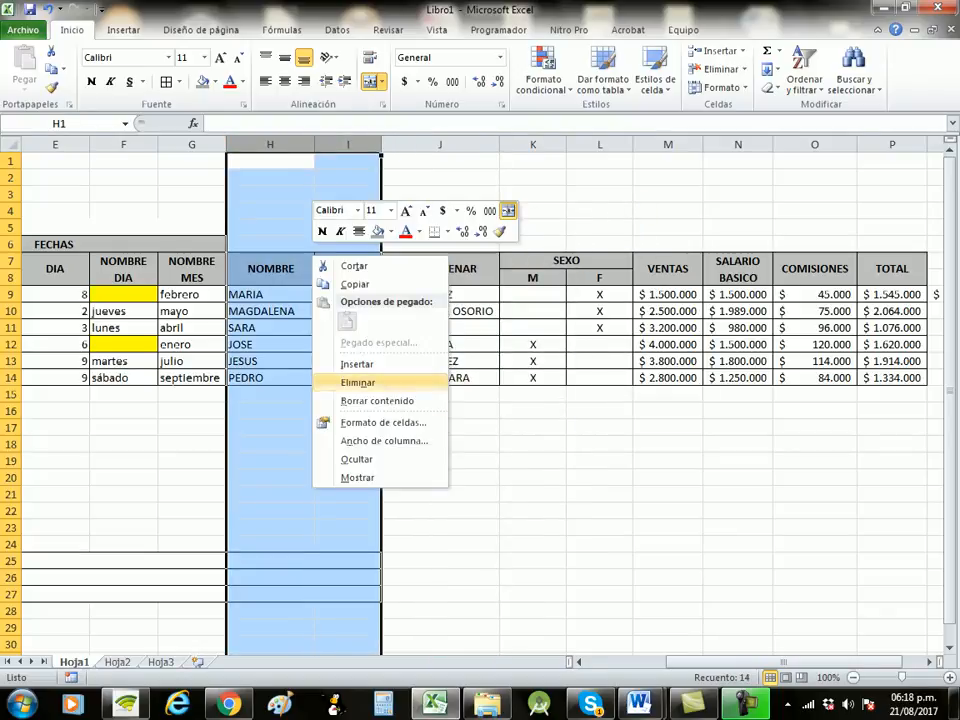
pyautogui.click(356, 459)
pyautogui.click(378, 494)
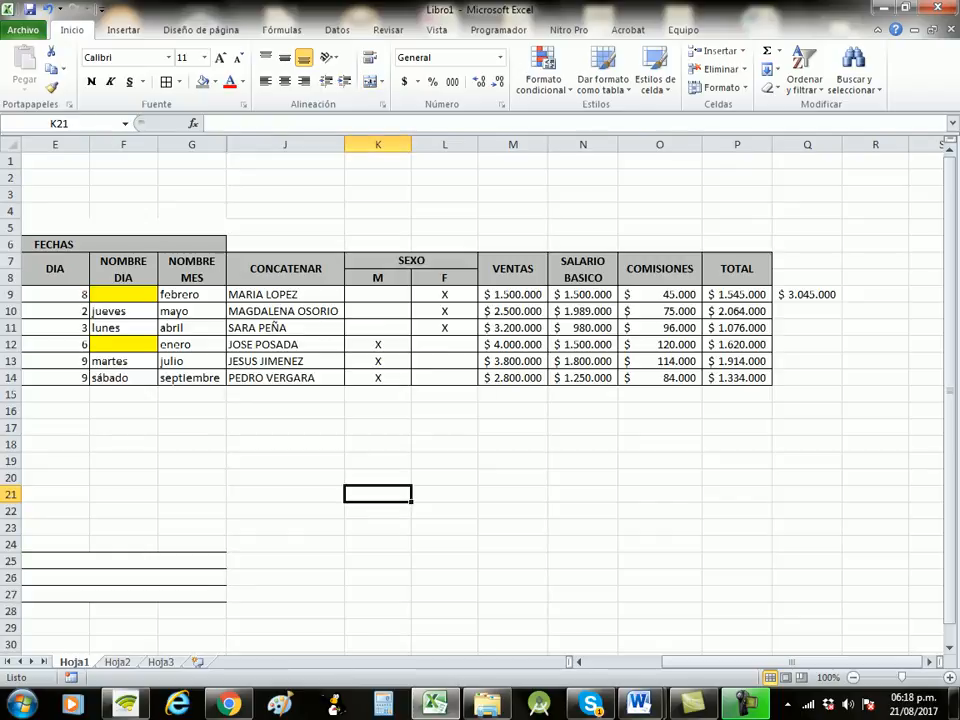
# Step: Hide the NOMBRE MES column, G
pyautogui.press('Left')
pyautogui.press('Left')
pyautogui.press('Left')
pyautogui.press('Left')
pyautogui.press('Left')
pyautogui.press('Left')
pyautogui.press('Left')
pyautogui.press('Left')
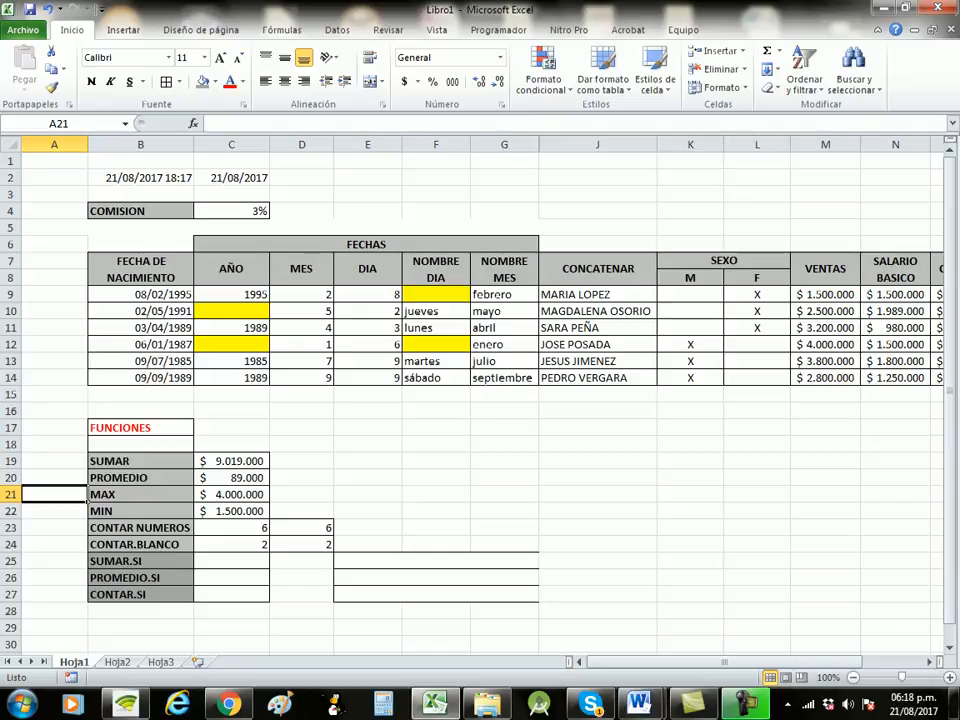
pyautogui.rightClick(504, 144)
pyautogui.click(551, 351)
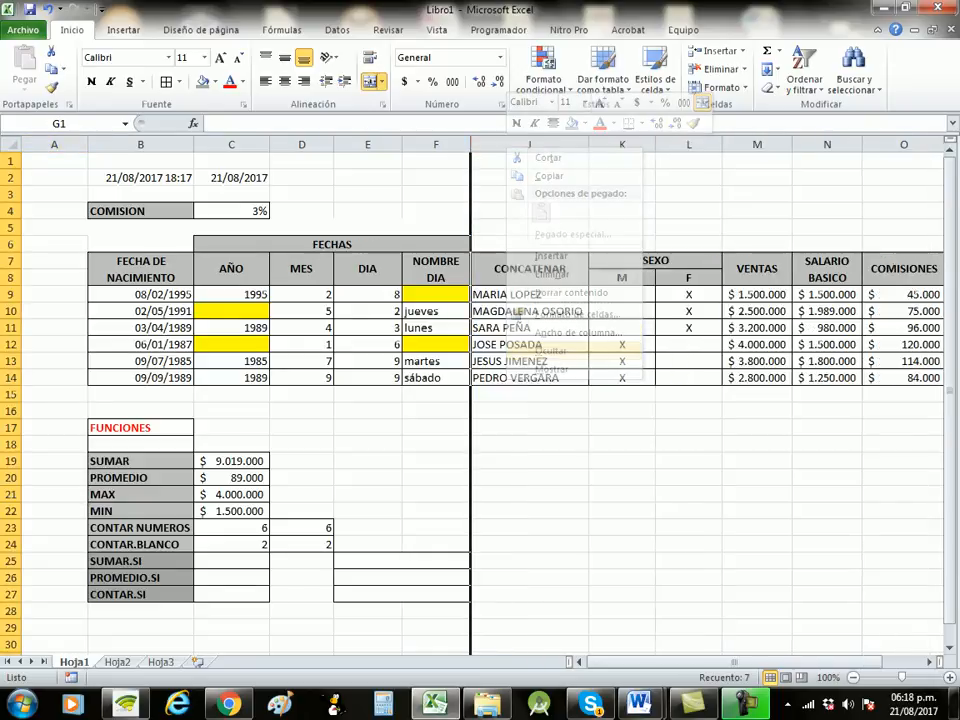
# Step: Merge E25:L27 horizontally into one cell per row beside SUMAR.SI, PROMEDIO.SI and CONTAR.SI, with borders on all three cells
pyautogui.moveTo(545, 527); pyautogui.dragTo(545, 544)
pyautogui.moveTo(367, 561); pyautogui.dragTo(700, 594)
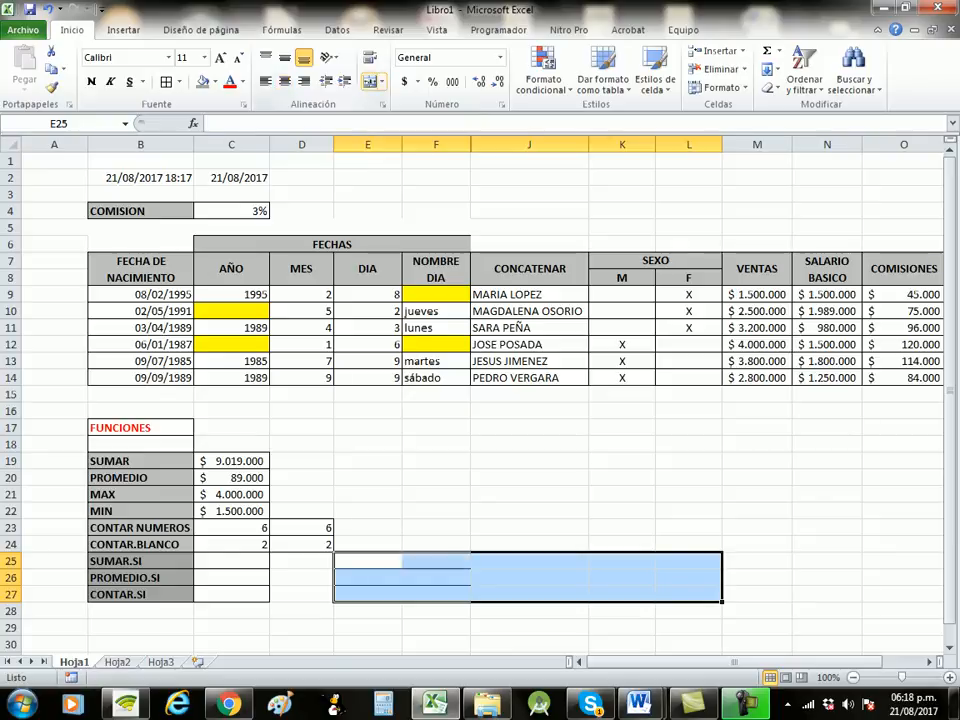
pyautogui.click(381, 82)
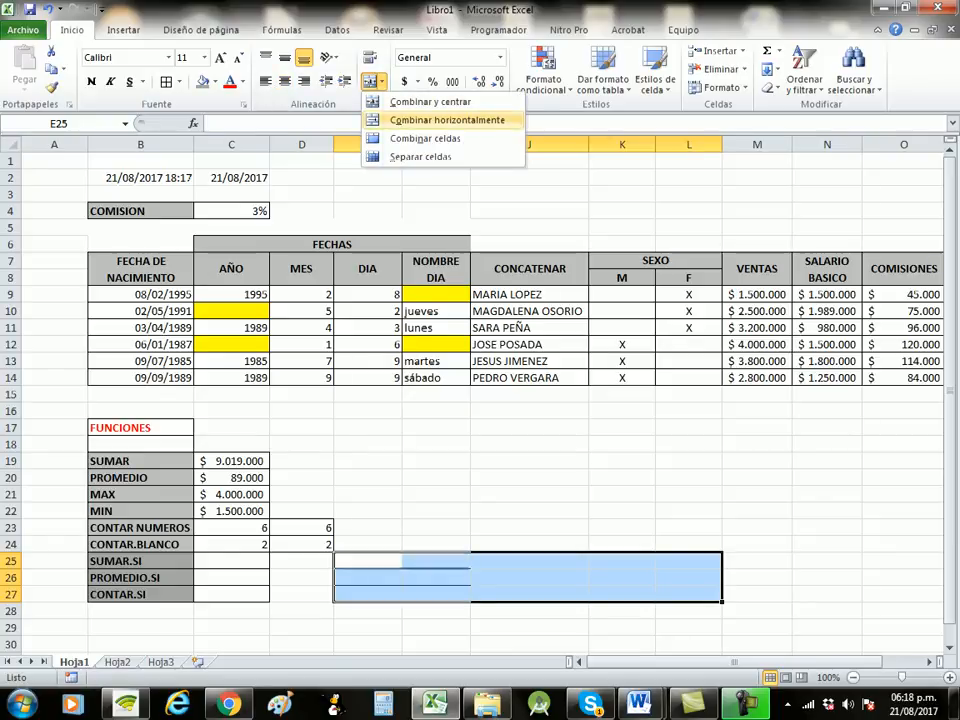
pyautogui.click(440, 118)
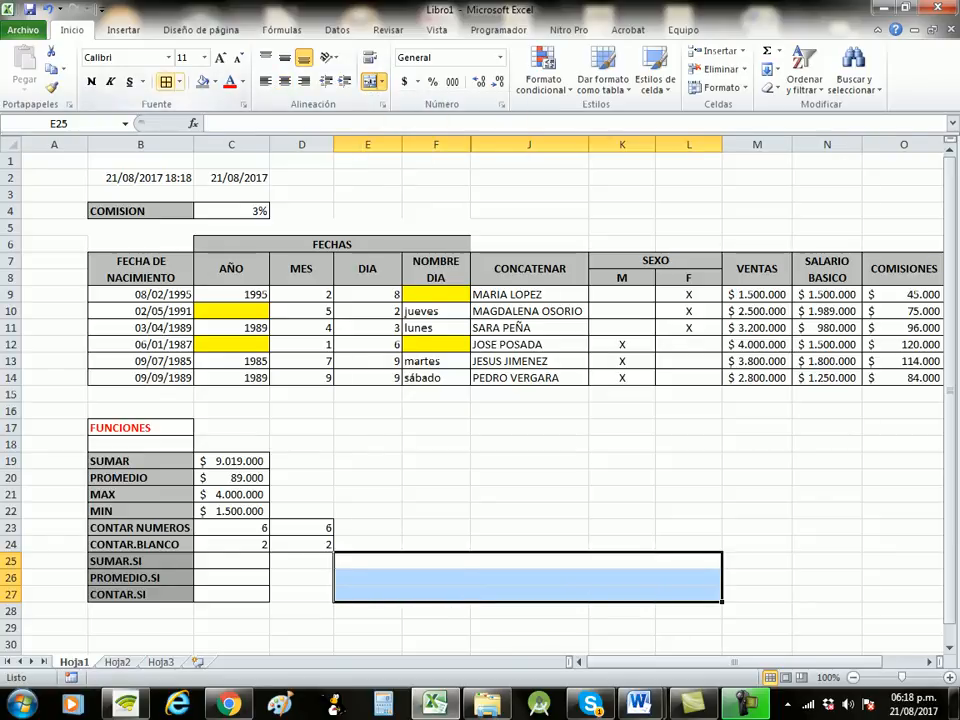
pyautogui.click(436, 494)
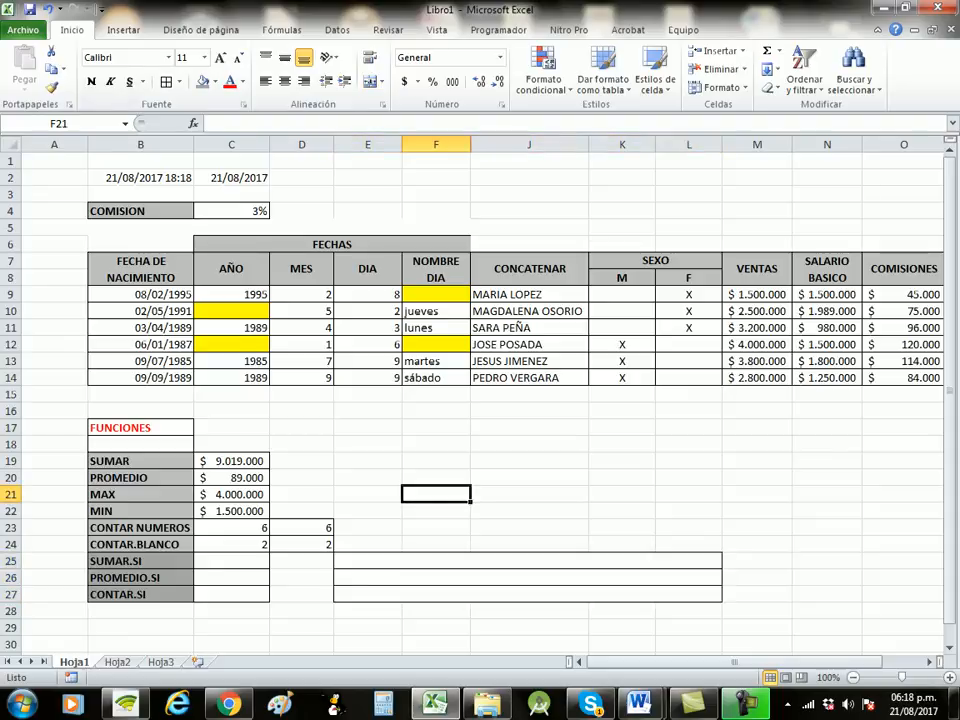
# Step: Enter the description "sumar las ventas de los salarios basicos mayores o iguales a $1,500,000" in the merged cell beside SUMAR.SI
pyautogui.moveTo(762, 662); pyautogui.dragTo(782, 662)
pyautogui.click(461, 561)
pyautogui.write('sumar')
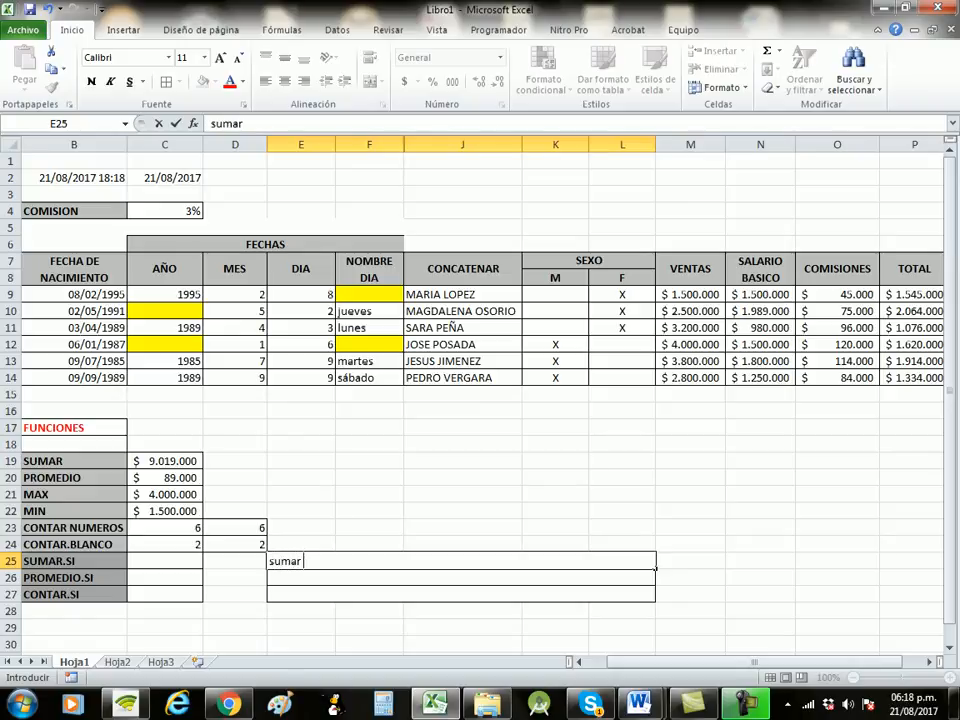
pyautogui.write(' las venta')
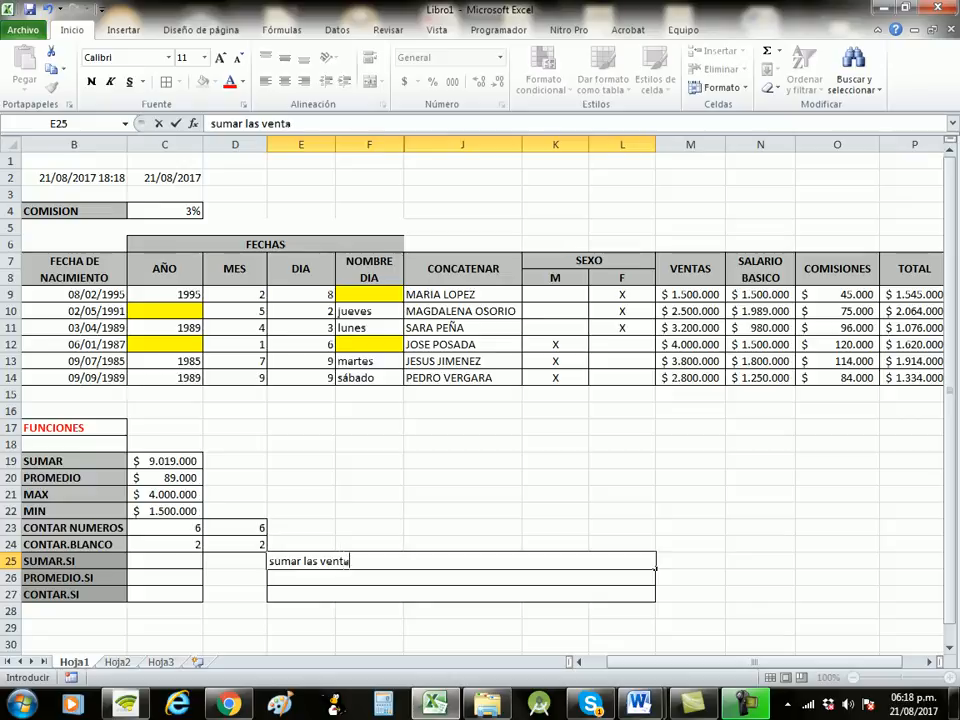
pyautogui.write('s de')
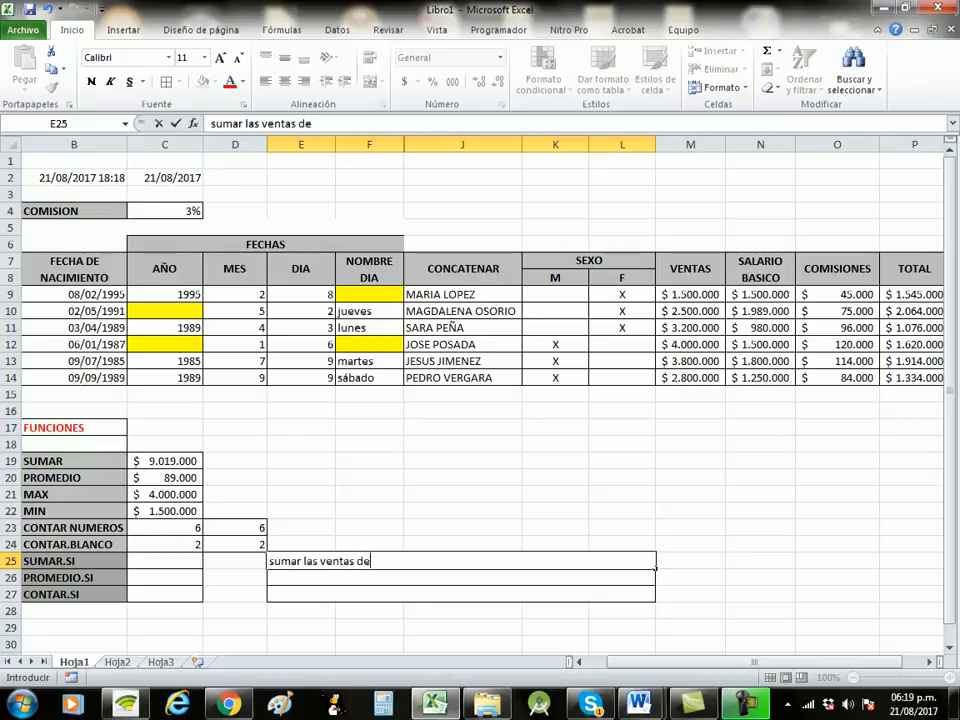
pyautogui.write(' los salari')
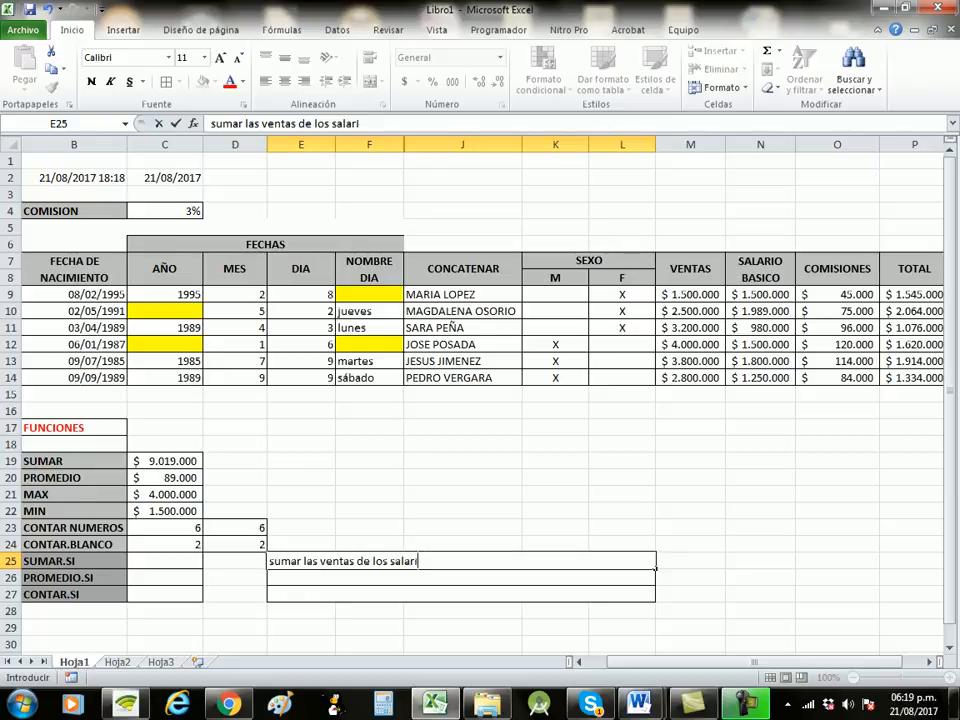
pyautogui.write('os basicos')
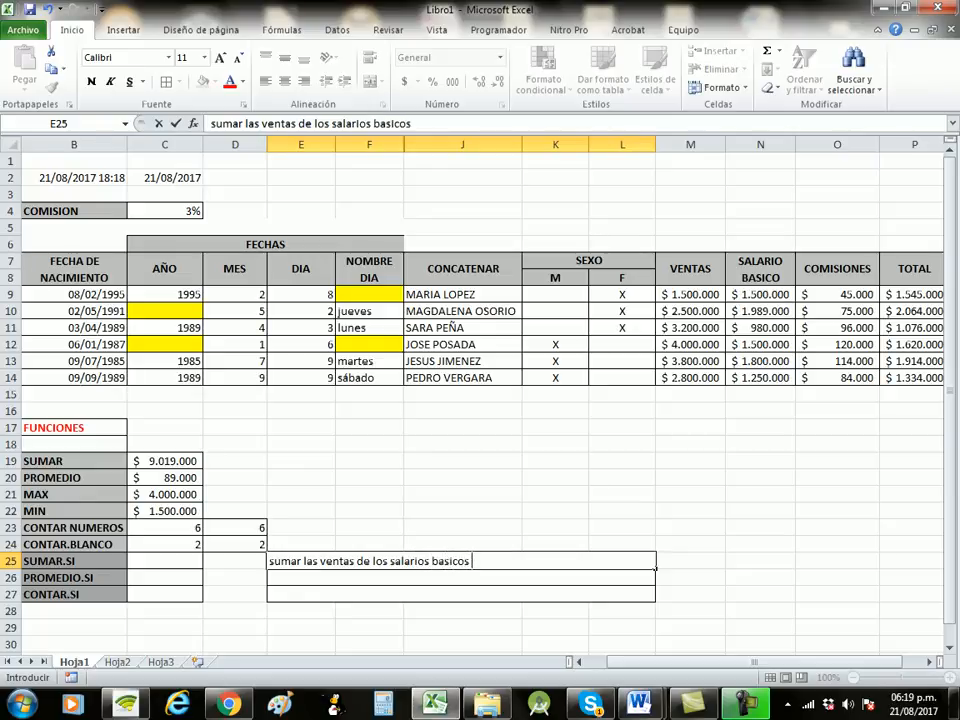
pyautogui.write(' mayores')
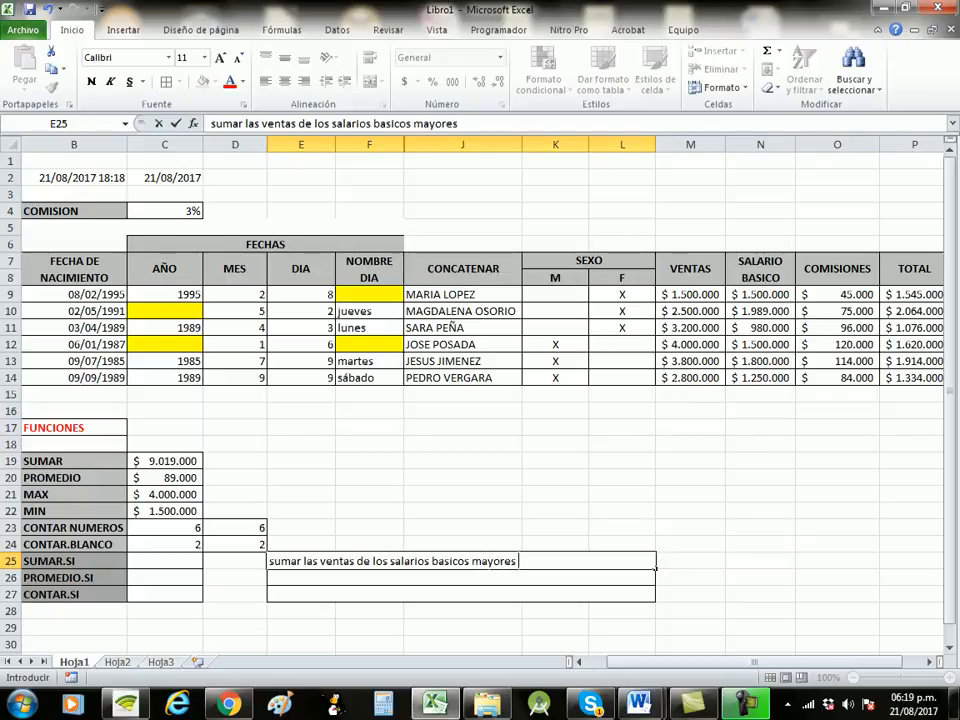
pyautogui.write(' o iguales ')
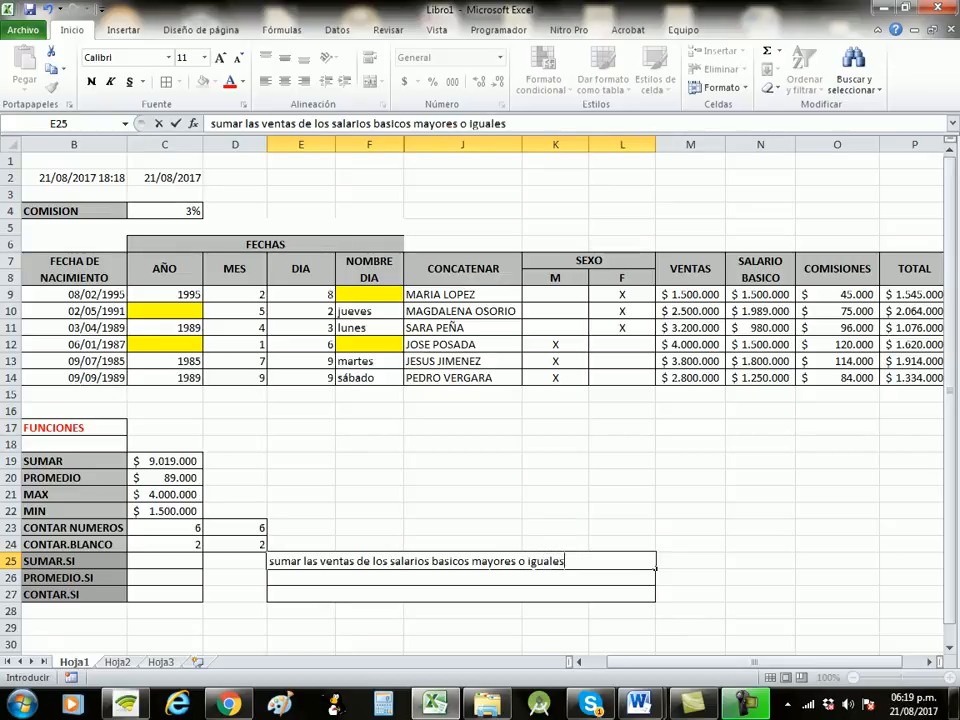
pyautogui.write('a')
pyautogui.write('1')
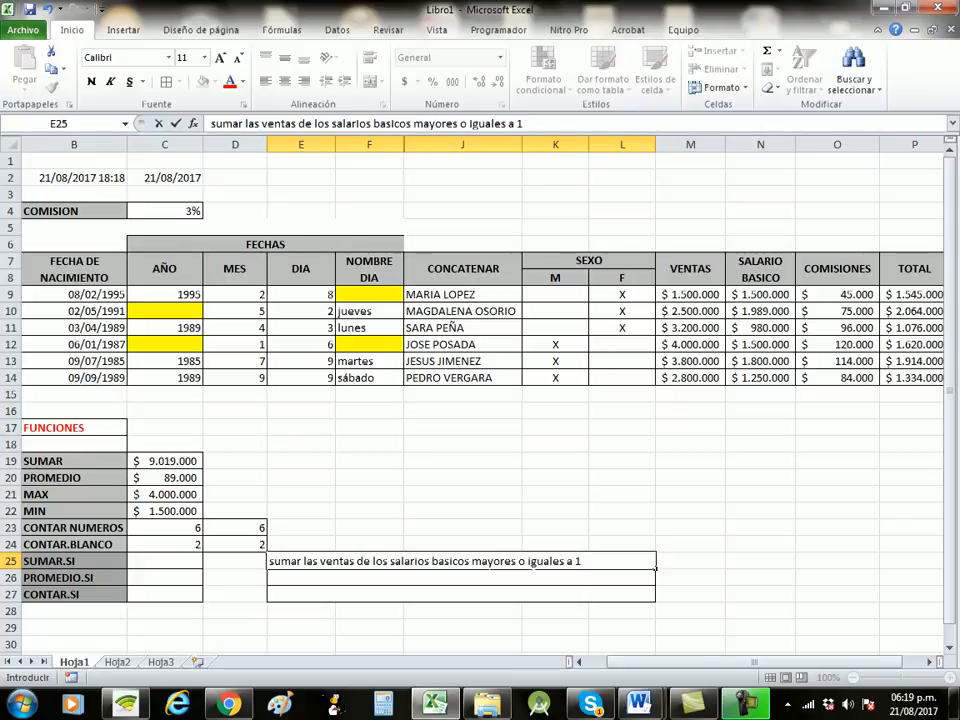
pyautogui.write('5')
pyautogui.press('BackSpace')
pyautogui.press('BackSpace')
pyautogui.write('$1,500')
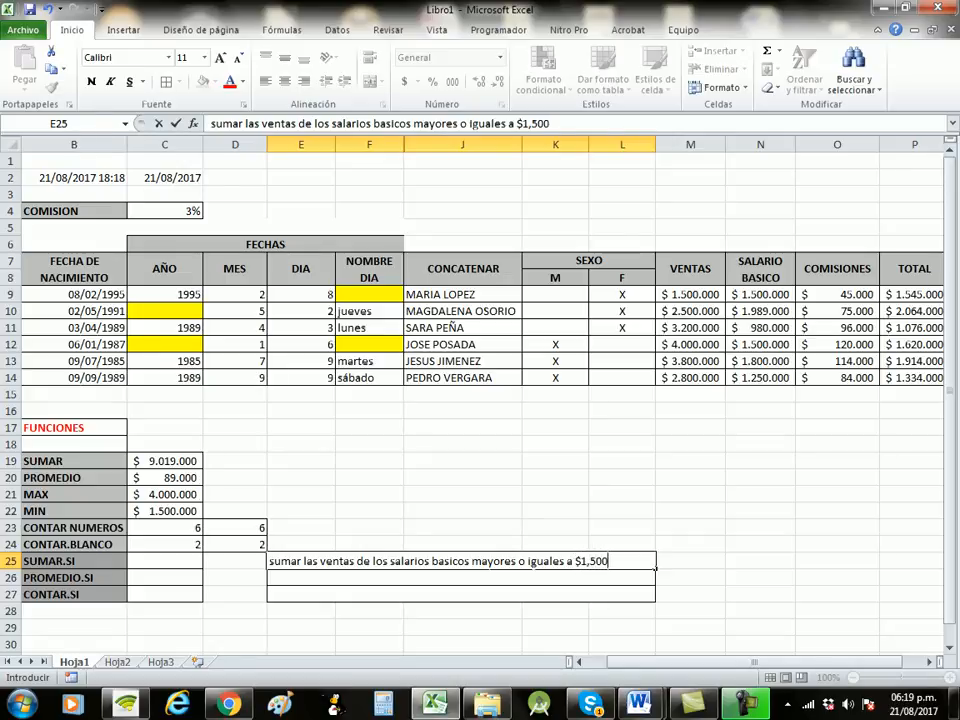
pyautogui.write(',000')
pyautogui.press('Return')
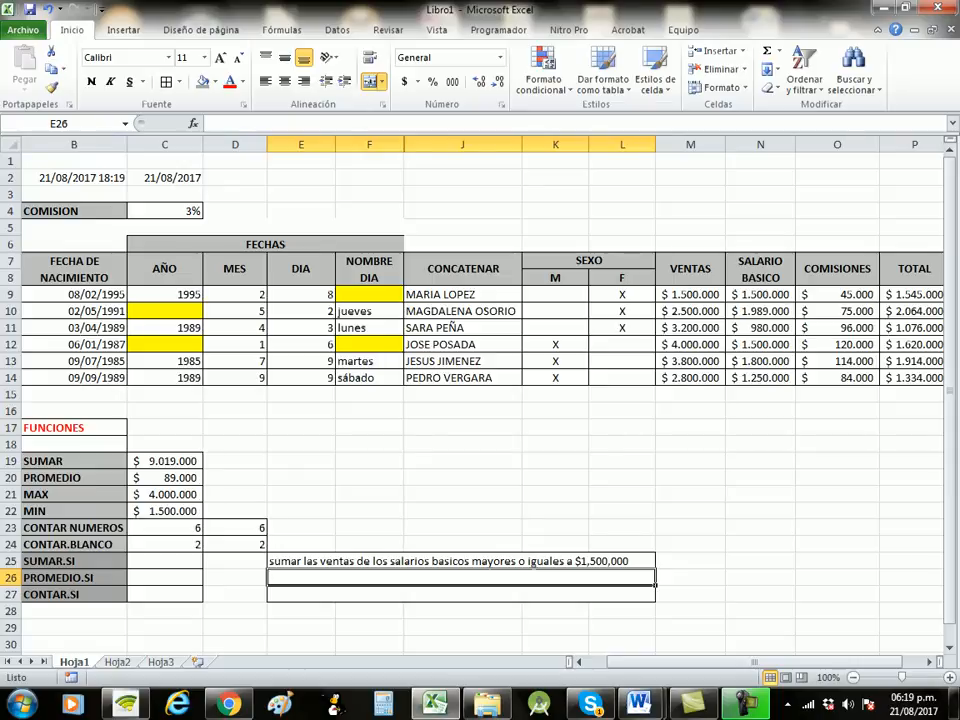
# Step: Enter the description "promediar las comisiones menores a $100,000" in the merged cell beside PROMEDIO.SI
pyautogui.write('prom')
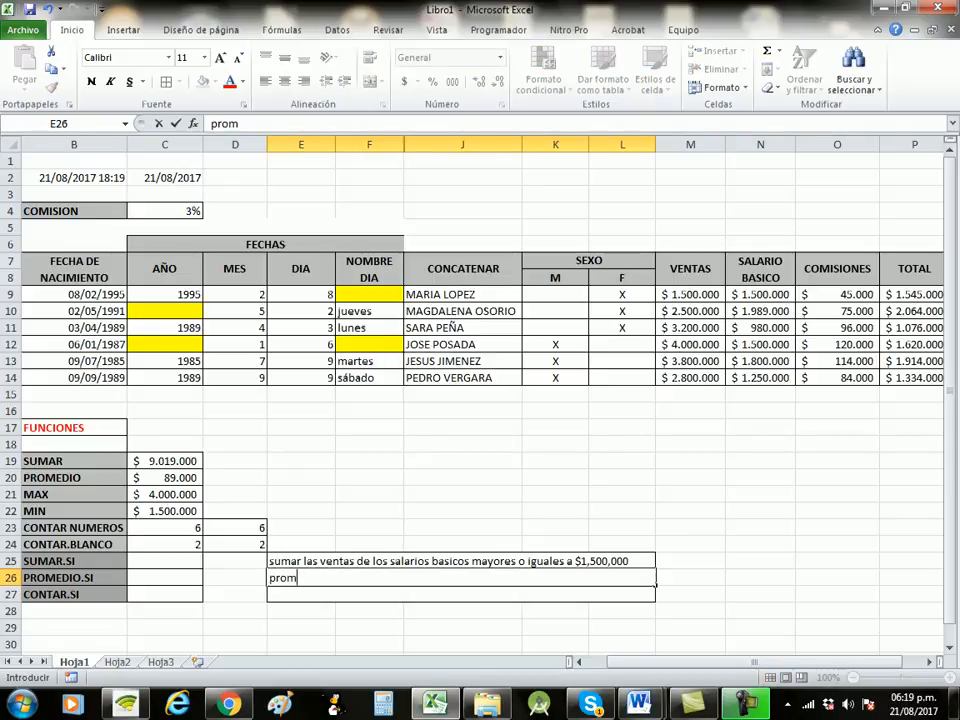
pyautogui.write('ediar las')
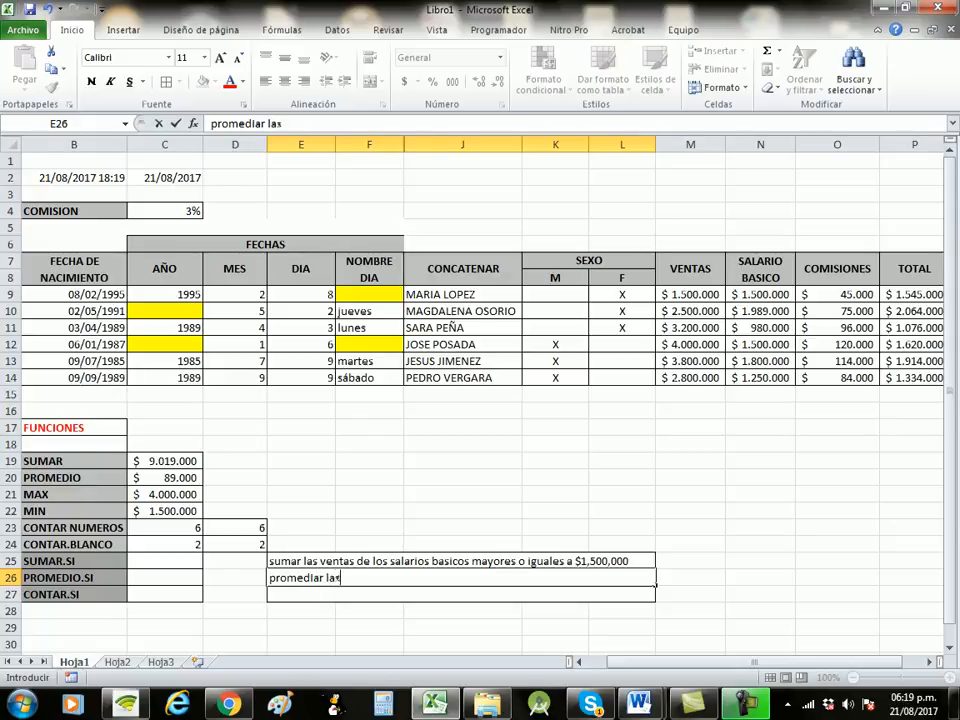
pyautogui.write(' comis')
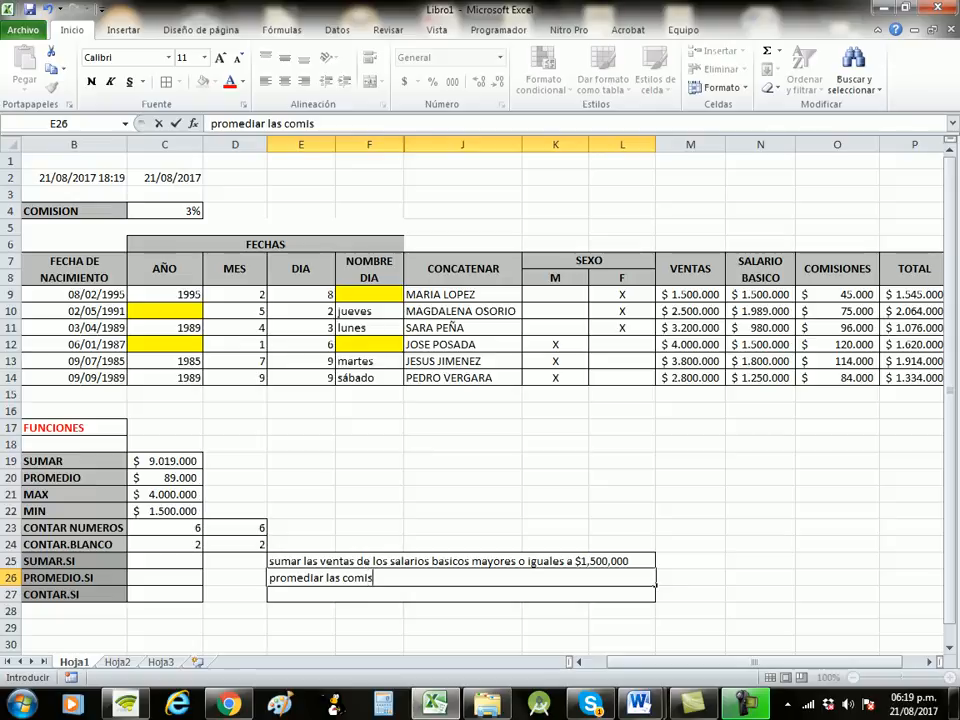
pyautogui.write('iones')
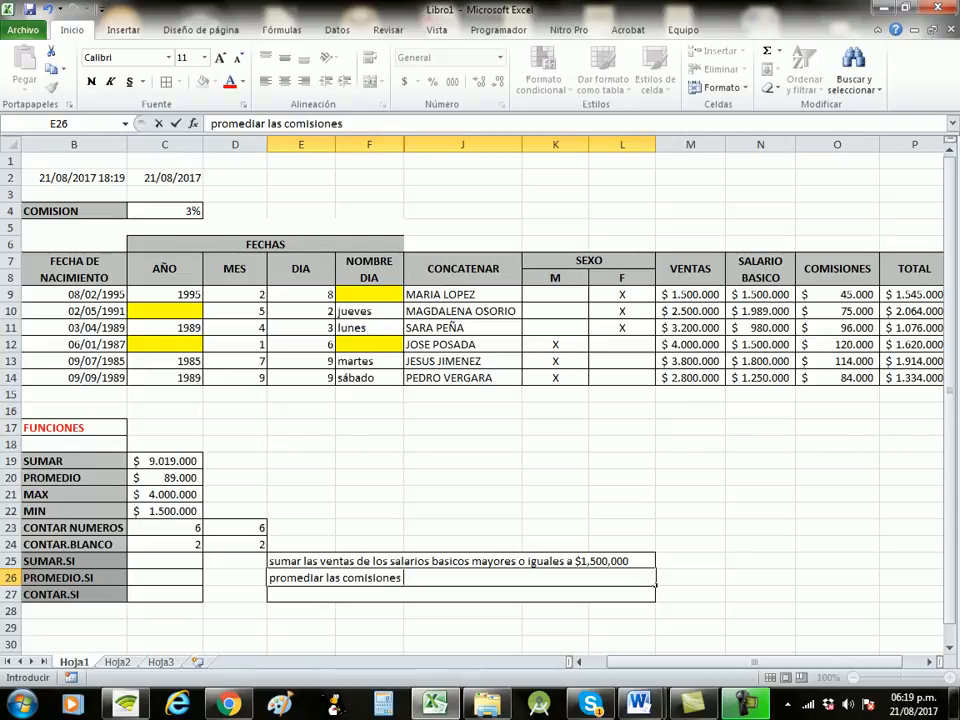
pyautogui.write('menores')
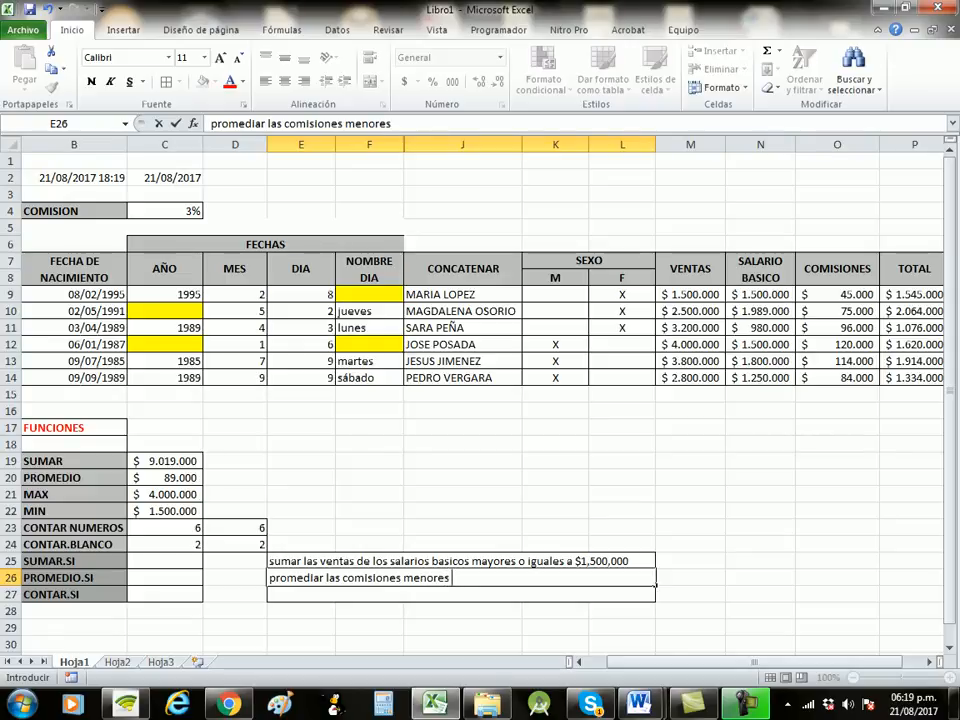
pyautogui.write(' a $')
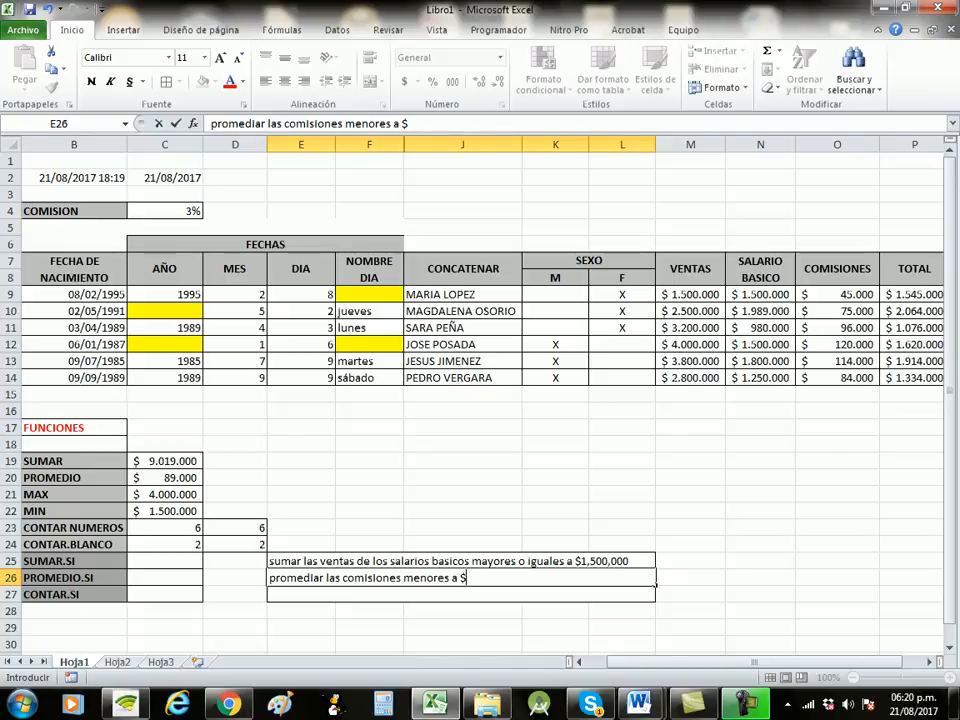
pyautogui.write('100,000')
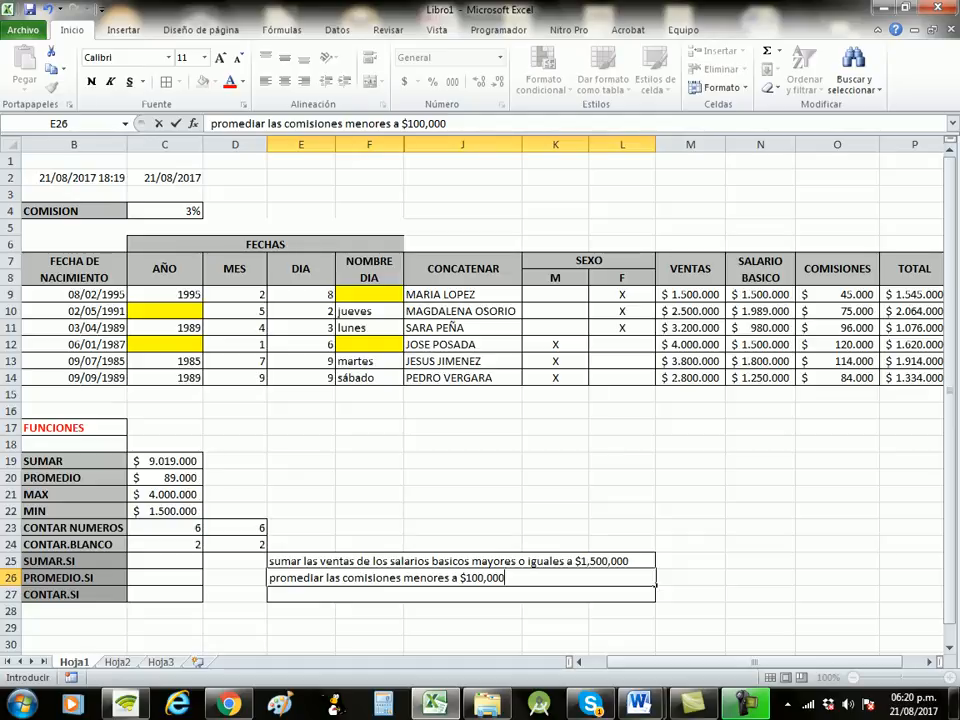
pyautogui.press('Return')
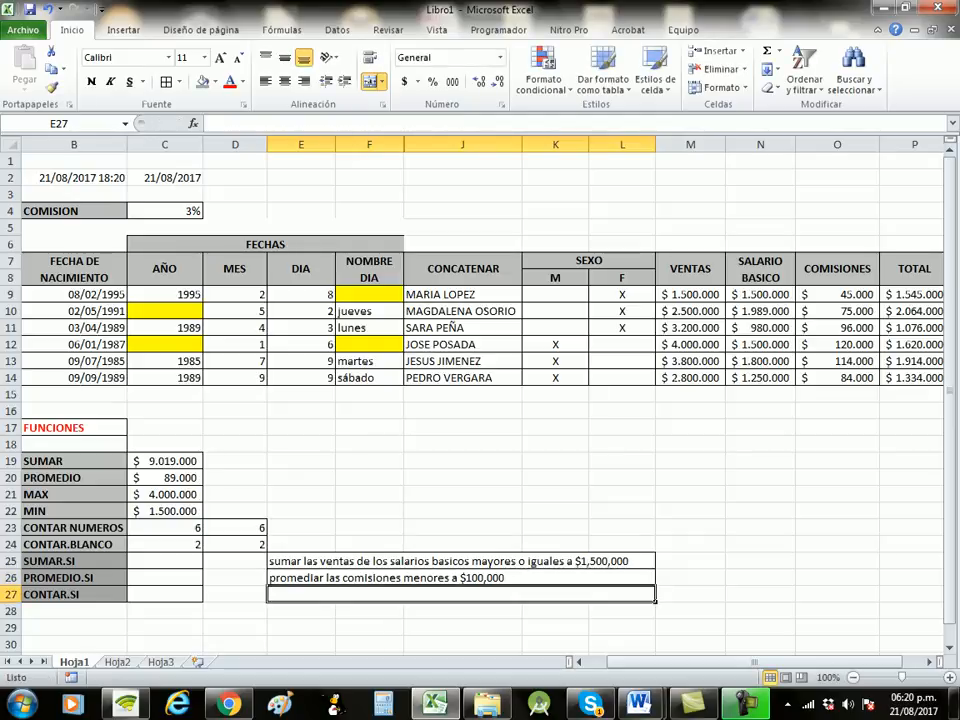
# Step: Enter the description "contar los años menoes a 1990" in the merged cell beside CONTAR.SI
pyautogui.write('contar')
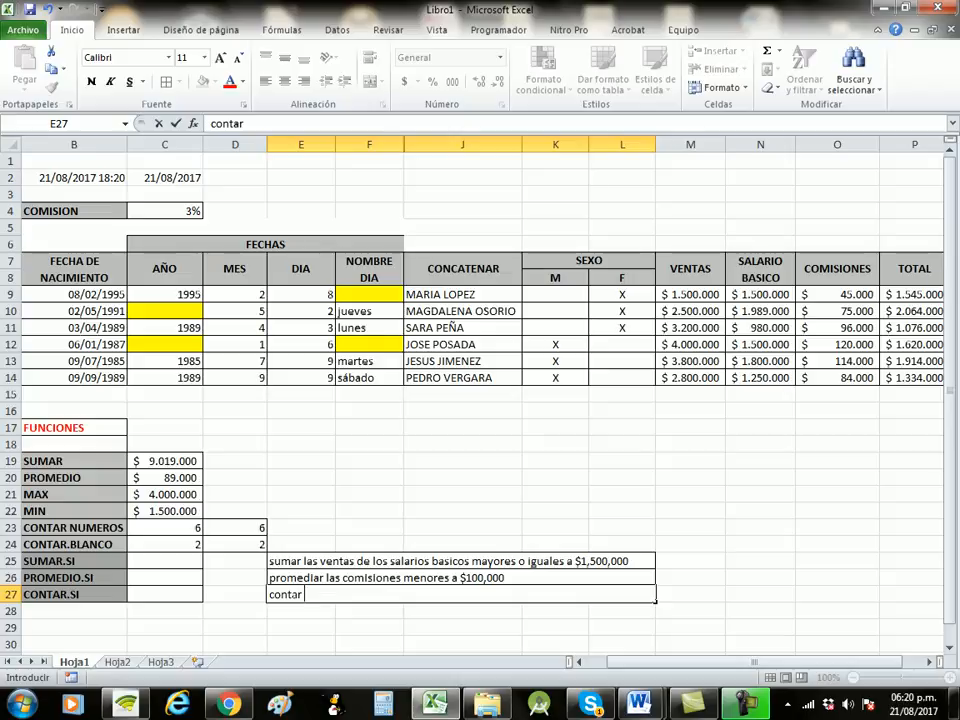
pyautogui.write('los nombre')
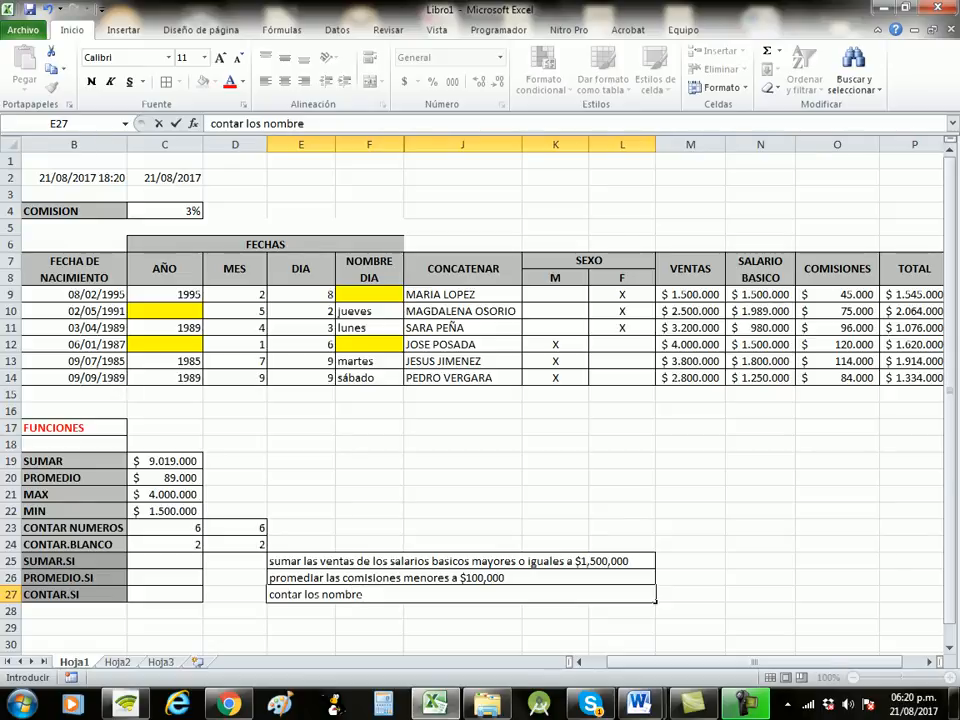
pyautogui.press('BackSpace')
pyautogui.press('BackSpace')
pyautogui.press('BackSpace')
pyautogui.press('BackSpace')
pyautogui.press('BackSpace')
pyautogui.press('BackSpace')
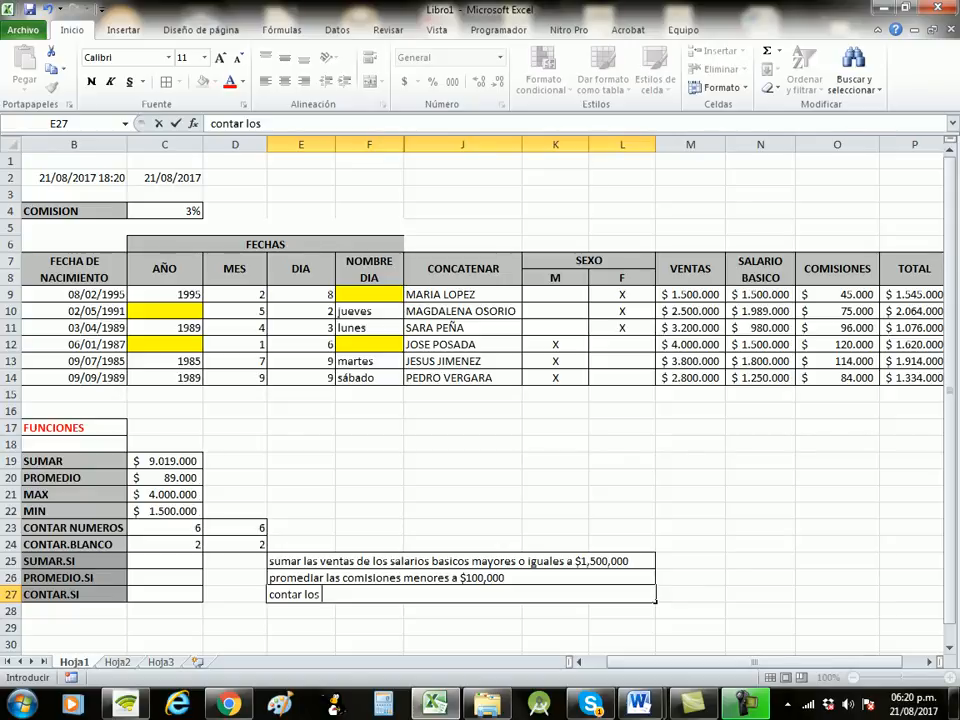
pyautogui.write('años me')
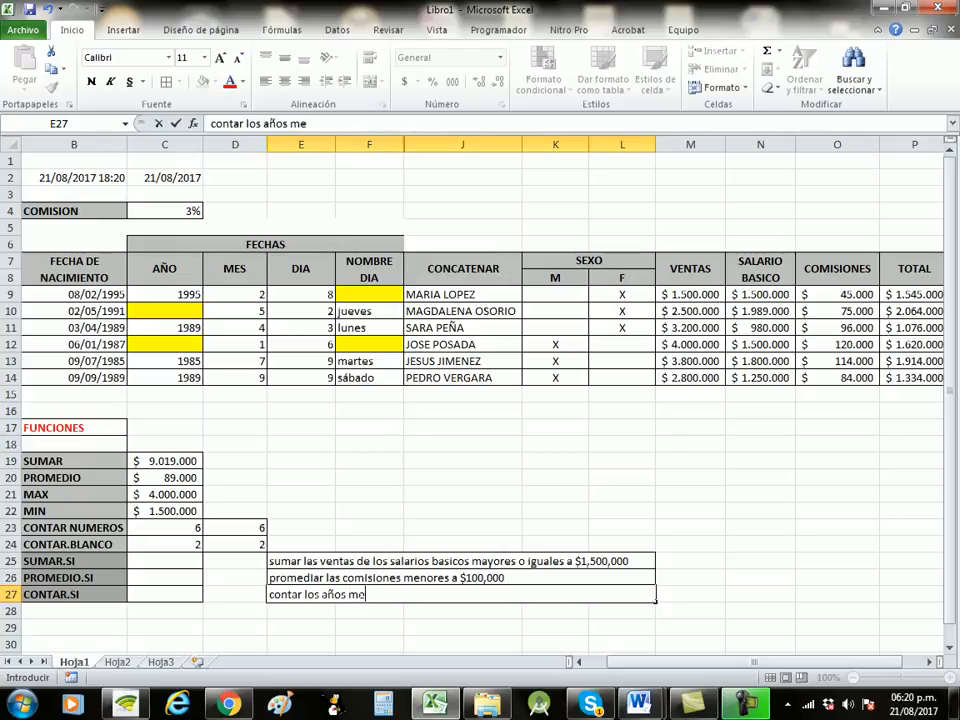
pyautogui.write('noes a ')
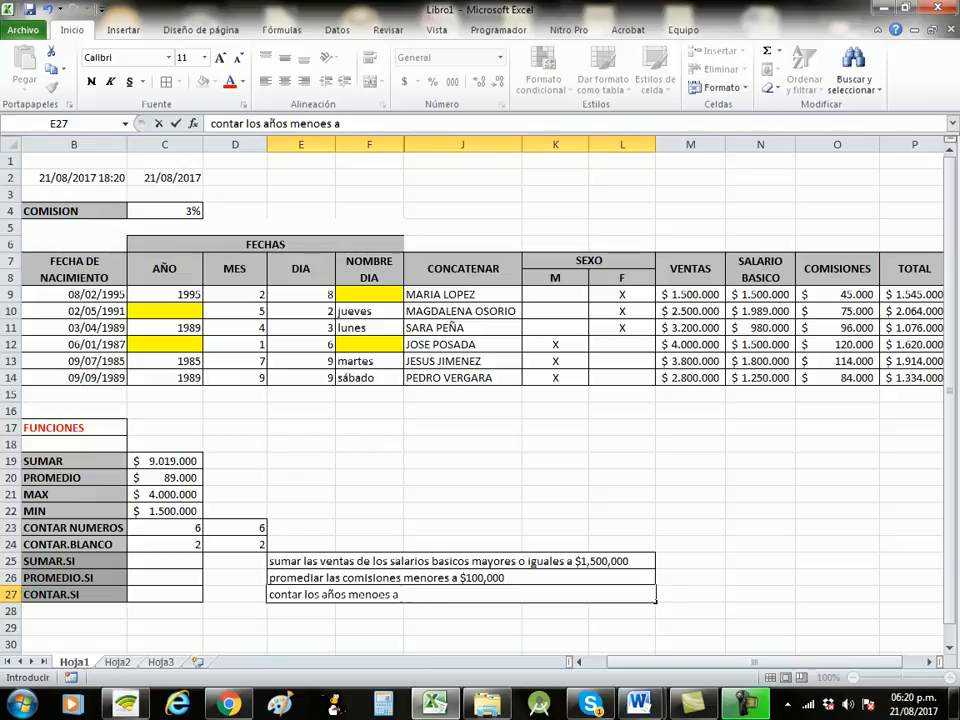
pyautogui.write('1990')
pyautogui.press('Return')
# Step: Enter =SUMAR.SI(N9:N14;">=1500000") in C25 to sum the basic salaries of at least 1500000
pyautogui.press('Up')
pyautogui.press('Up')
pyautogui.press('Left')
pyautogui.press('Up')
pyautogui.press('Left')
pyautogui.press('Left')
pyautogui.press('Left')
pyautogui.press('Right')
pyautogui.press('Right')
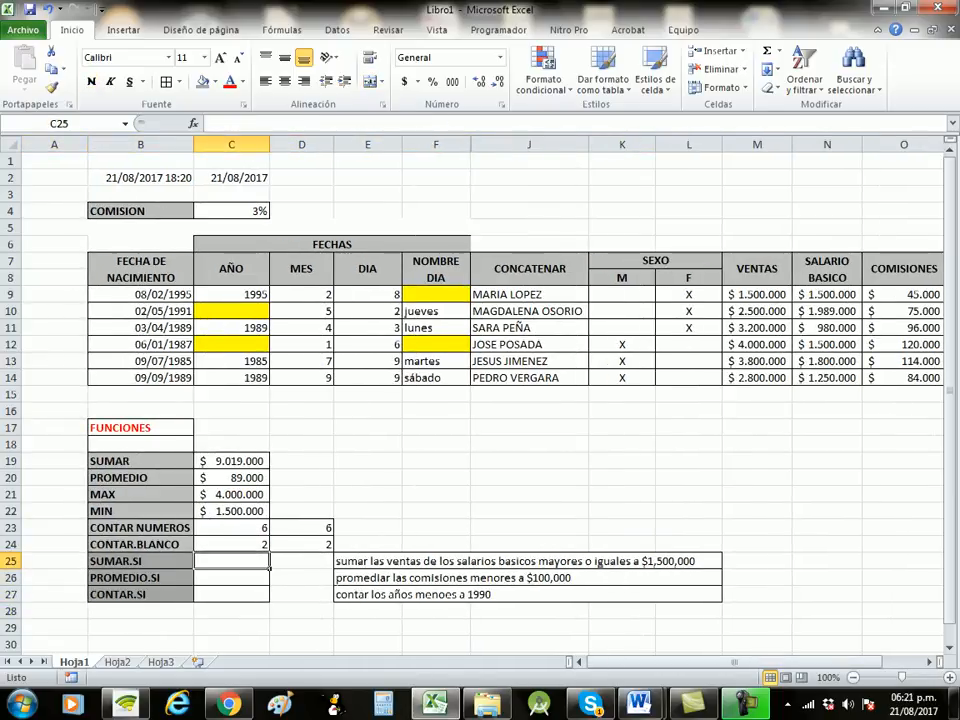
pyautogui.write('=s')
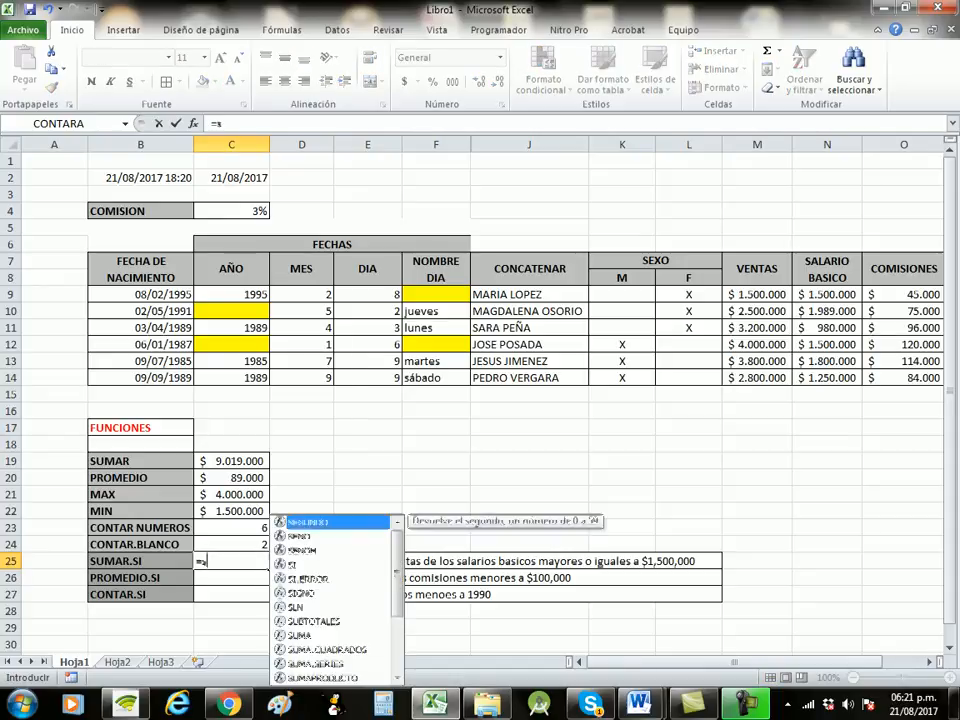
pyautogui.write('uma')
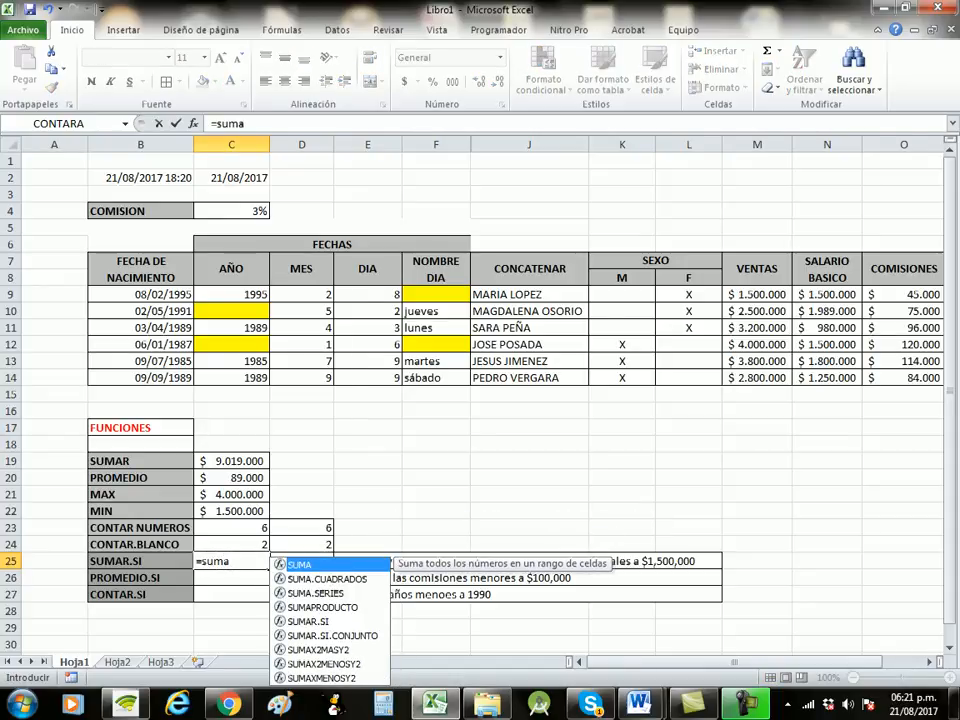
pyautogui.write('r.si')
pyautogui.press('Tab')
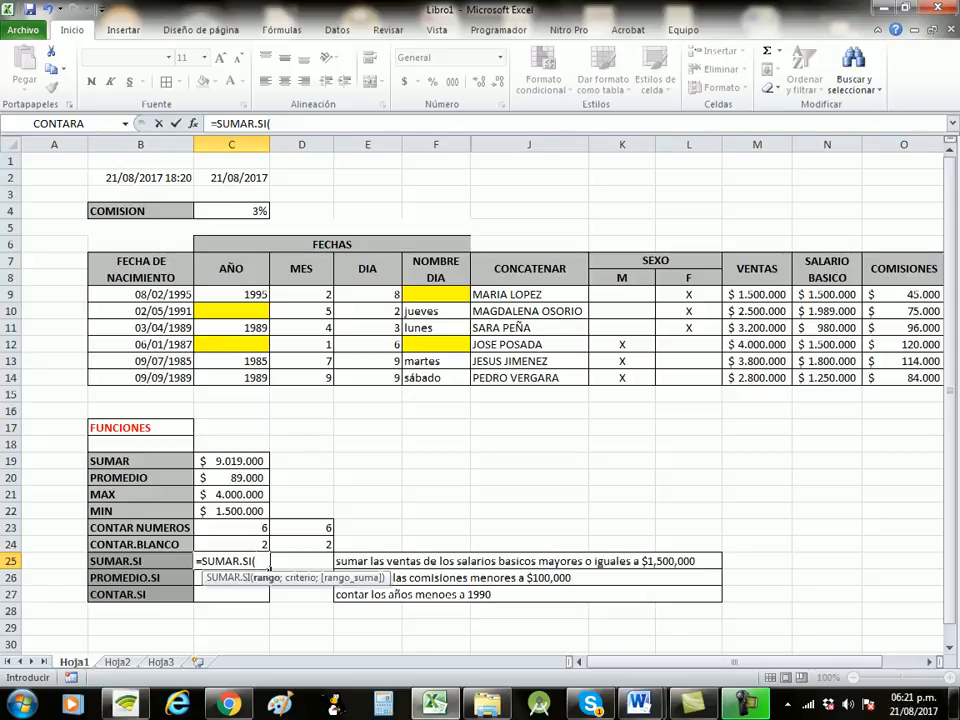
pyautogui.moveTo(827, 294); pyautogui.dragTo(828, 380)
pyautogui.write(';')
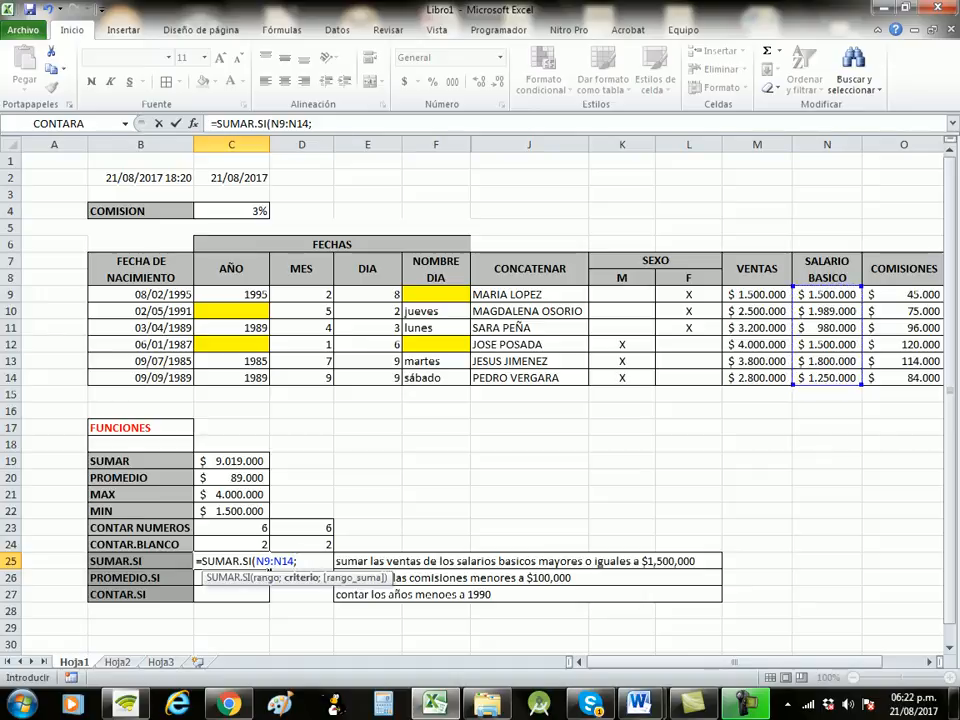
pyautogui.write('">=15')
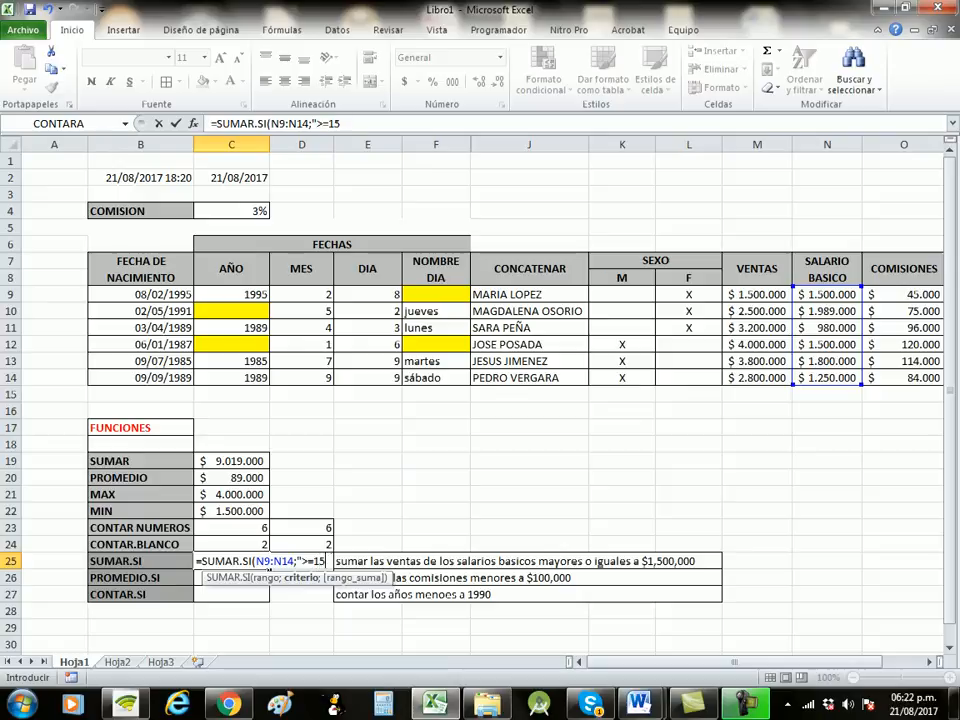
pyautogui.write('00000"')
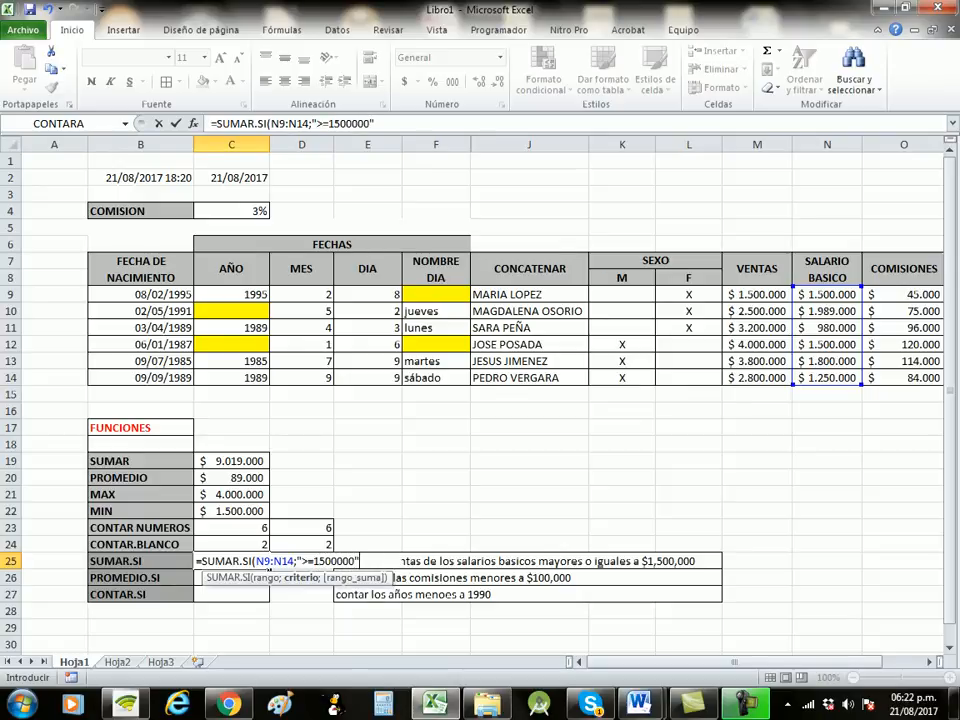
pyautogui.press('Return')
pyautogui.press('Up')
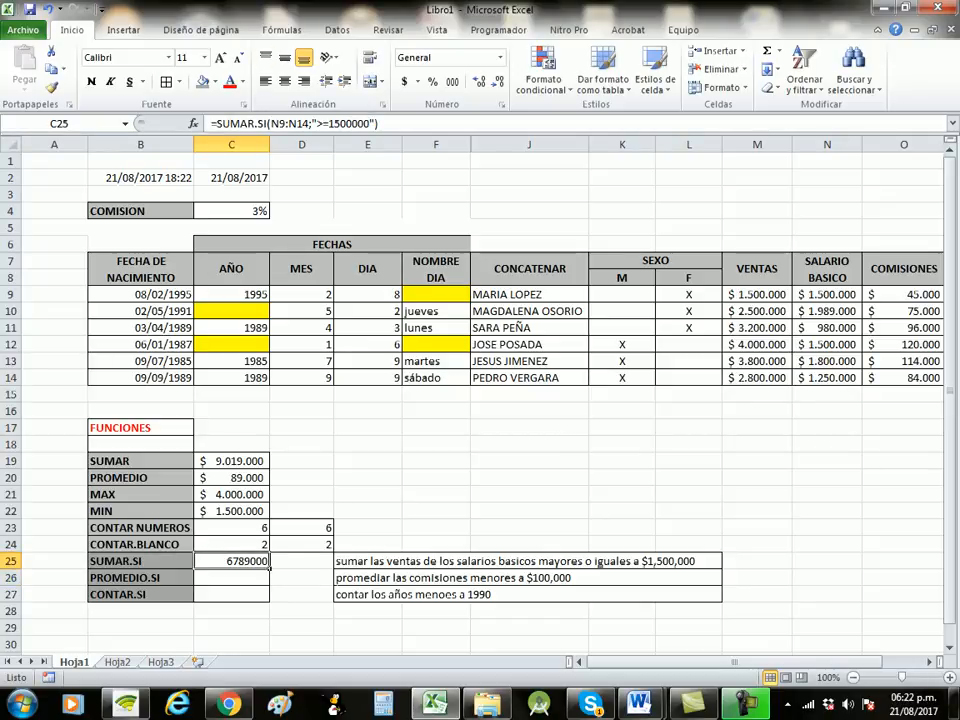
# Step: Copy the accounting format of VENTAS cell M11 onto C25:C28 in the FUNCIONES block
pyautogui.click(757, 328)
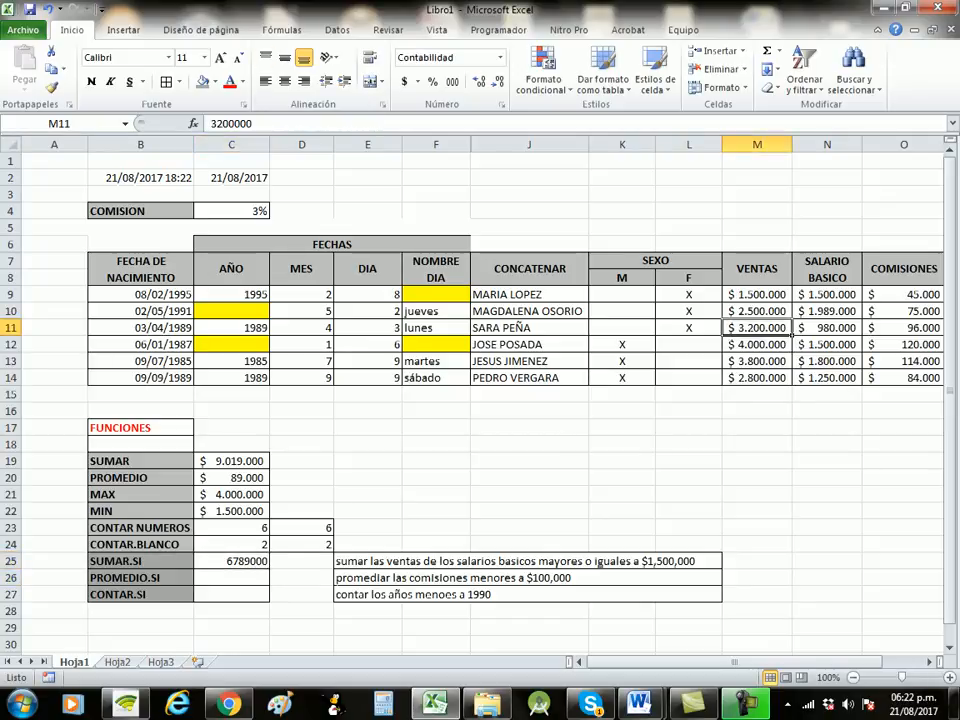
pyautogui.click(50, 87)
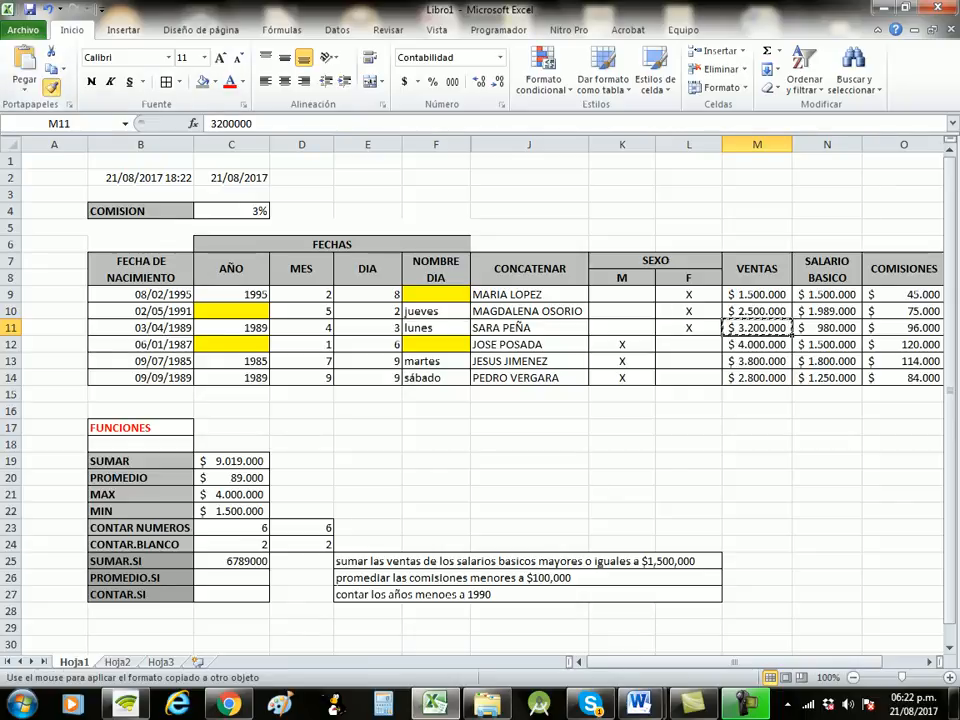
pyautogui.moveTo(231, 561); pyautogui.dragTo(231, 595)
pyautogui.click(231, 611)
pyautogui.press('Escape')
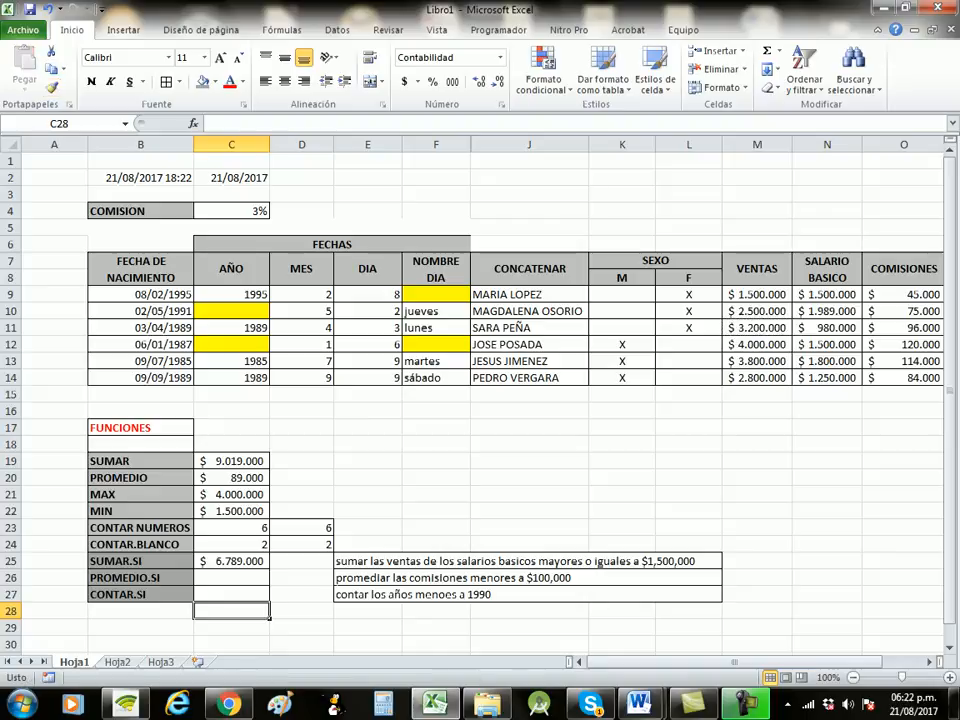
pyautogui.click(231, 578)
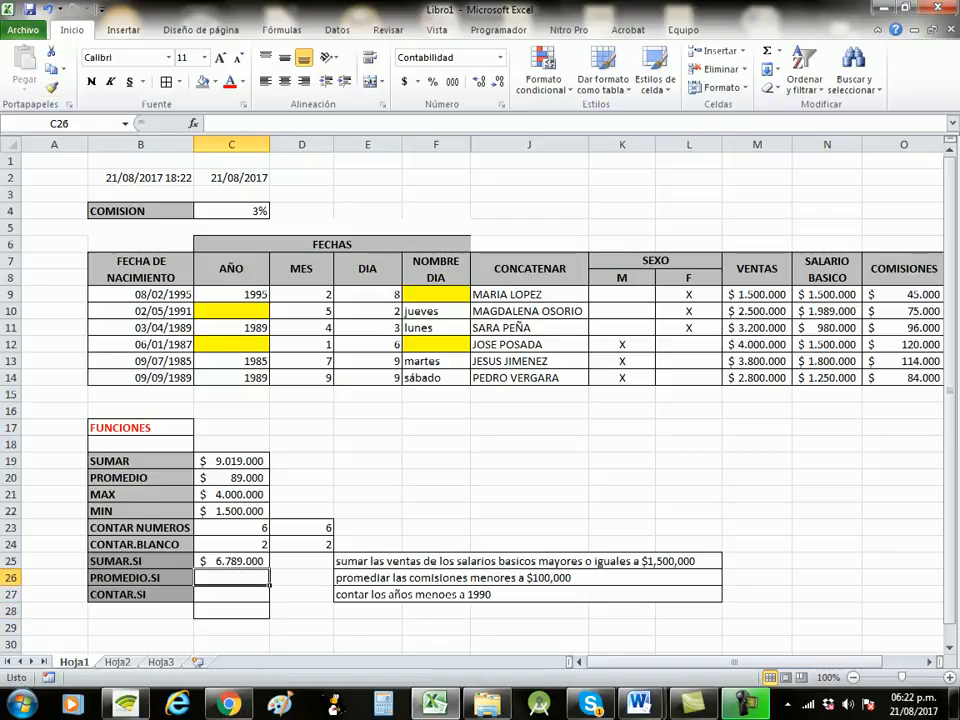
pyautogui.click(231, 561)
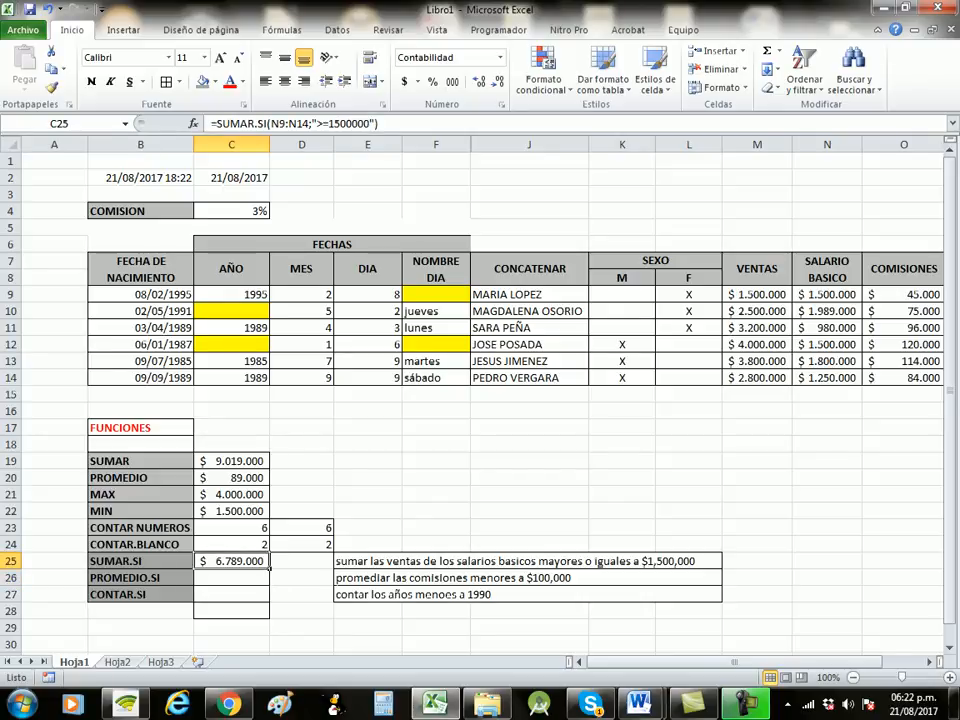
# Step: Fill the SALARIO BASICO cells N9, N10, N12 and N13 with yellow
pyautogui.click(858, 295)
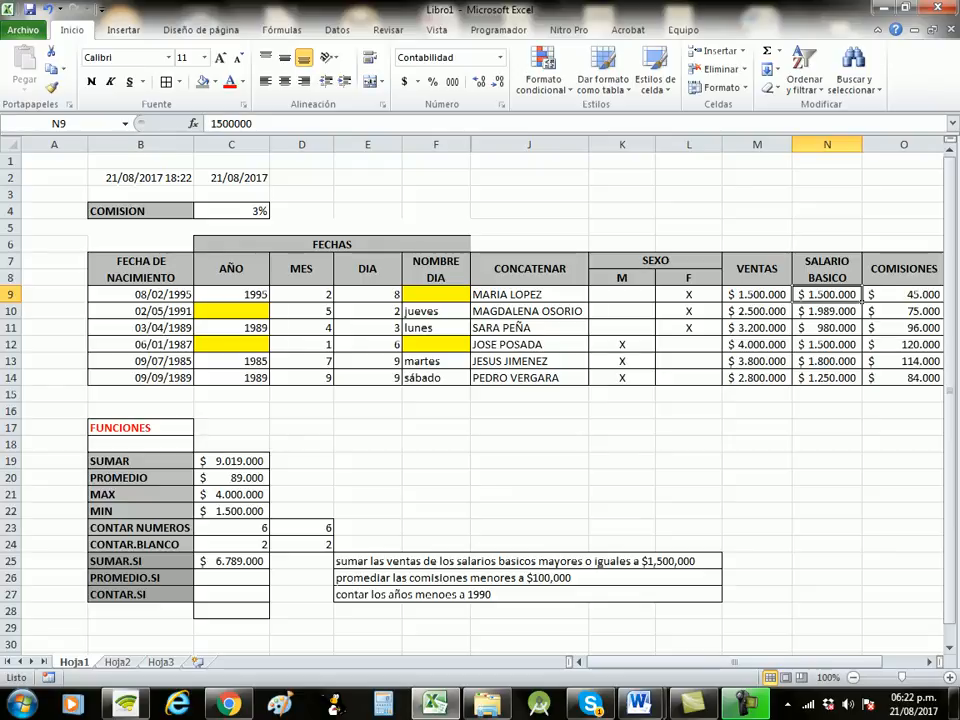
pyautogui.keyDown('ctrl'); pyautogui.click(829, 311); pyautogui.keyUp('ctrl')
pyautogui.keyDown('ctrl'); pyautogui.click(829, 345); pyautogui.keyUp('ctrl')
pyautogui.keyDown('ctrl'); pyautogui.click(829, 361); pyautogui.keyUp('ctrl')
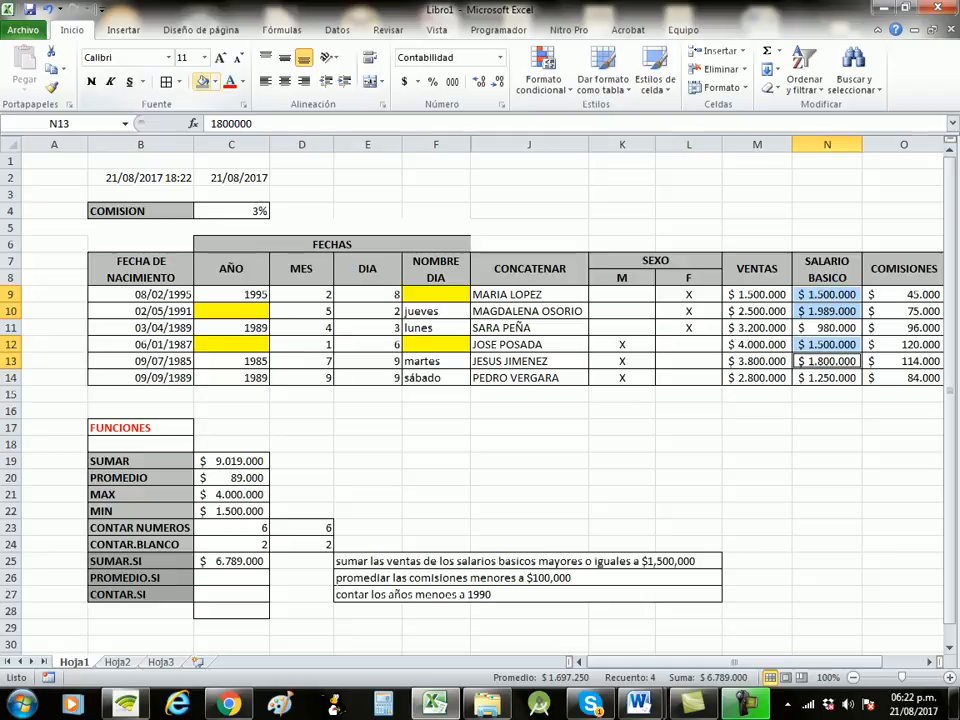
pyautogui.click(213, 82)
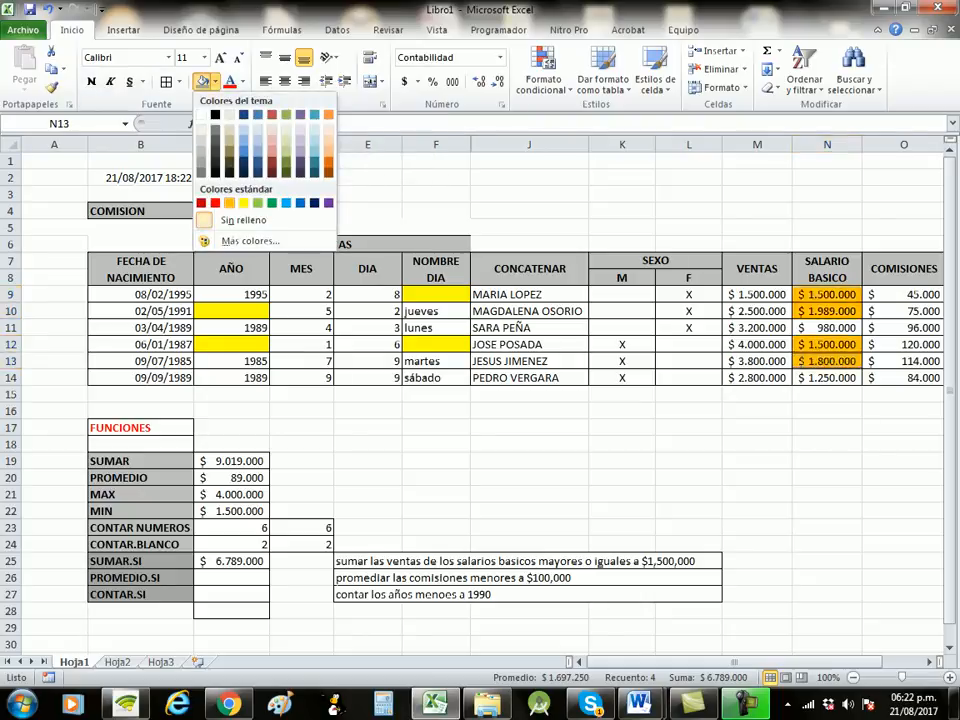
pyautogui.click(244, 201)
# Step: Enter =N9+N10+N12+N13 in N16 to add up the yellow-highlighted basic salaries
pyautogui.click(827, 411)
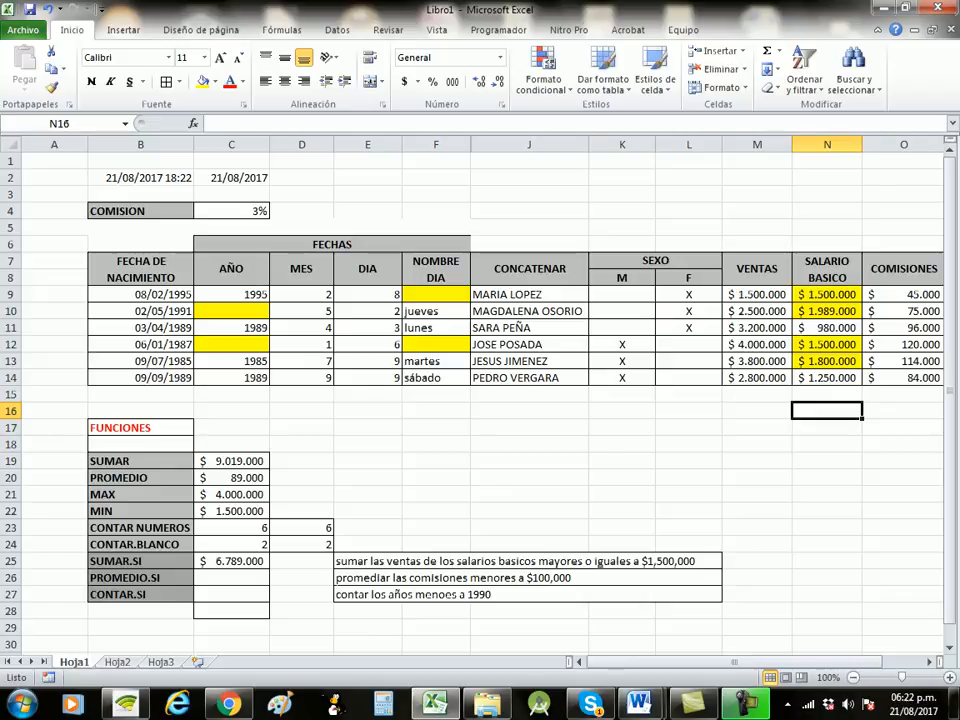
pyautogui.write('=')
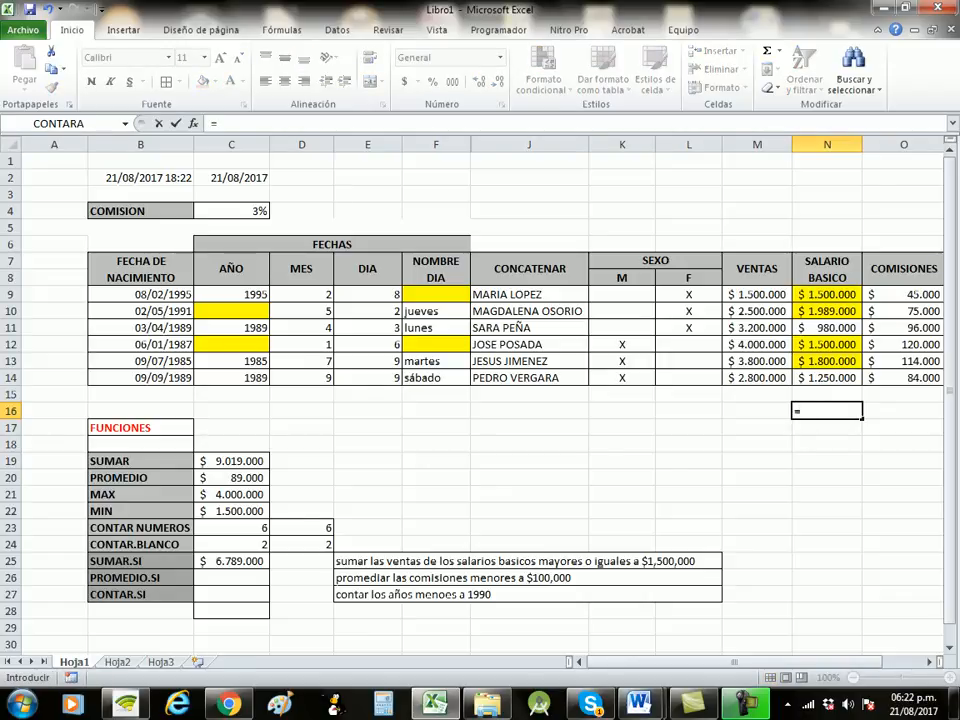
pyautogui.write('N9+N10+')
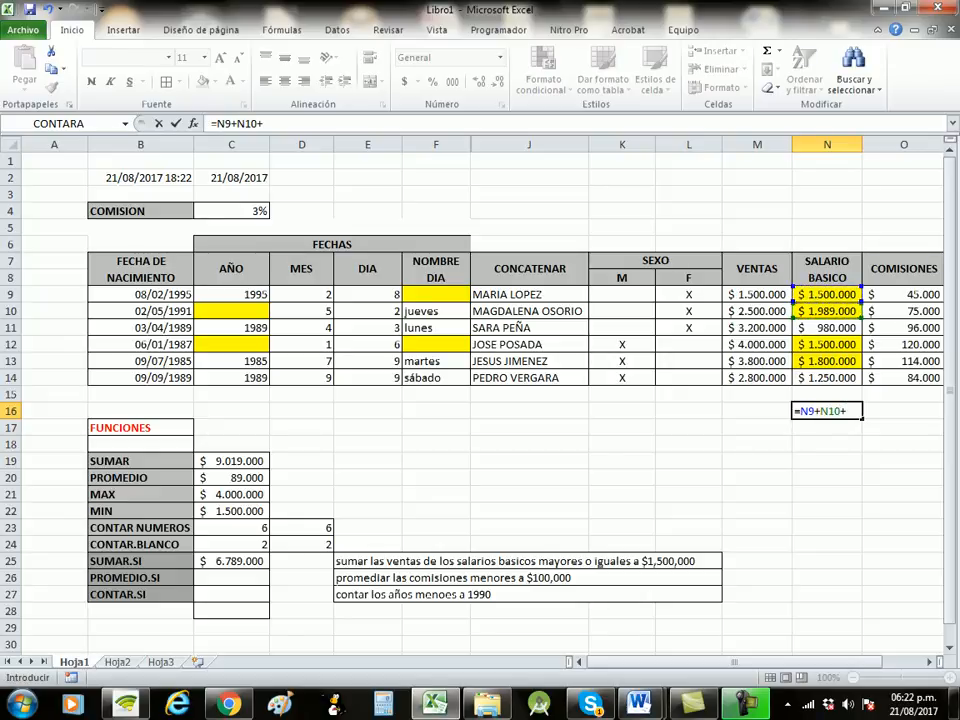
pyautogui.write('N12+')
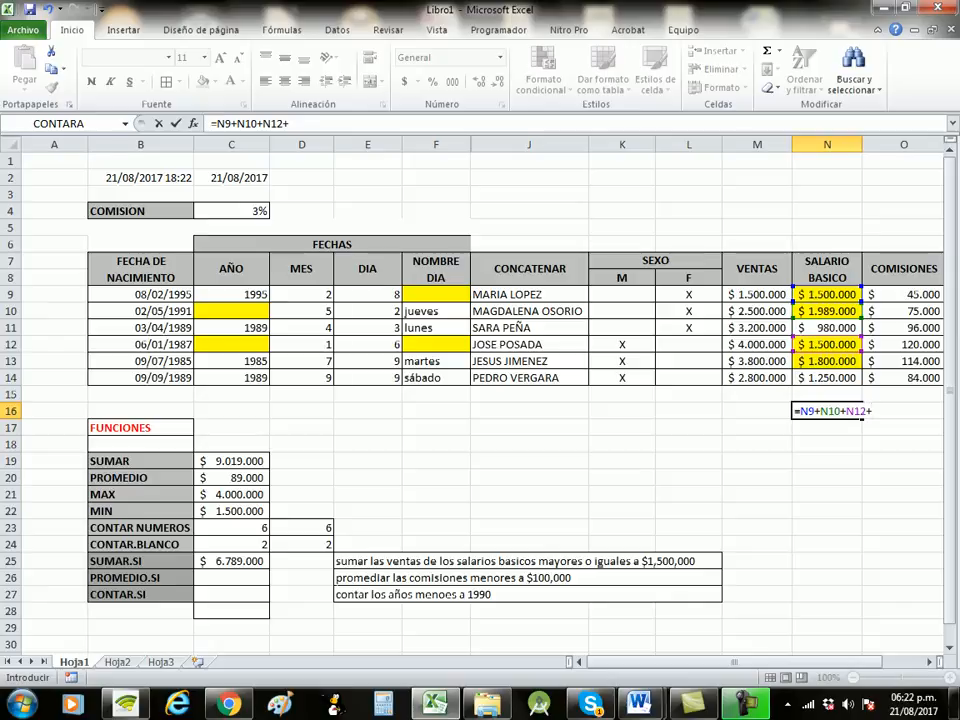
pyautogui.click(827, 361)
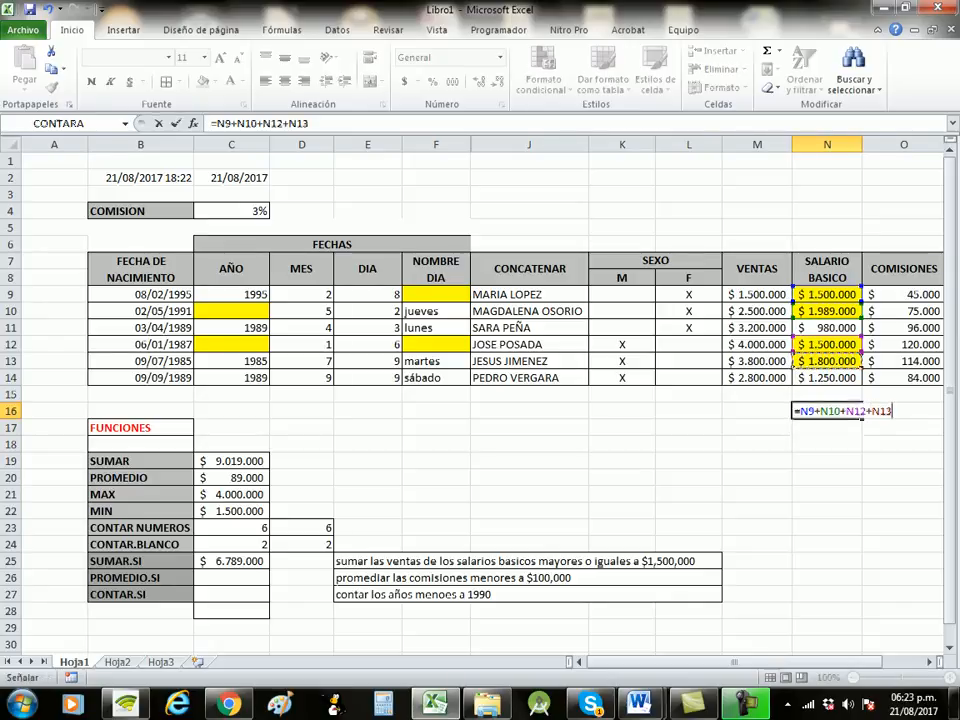
pyautogui.press('Return')
pyautogui.press('Up')
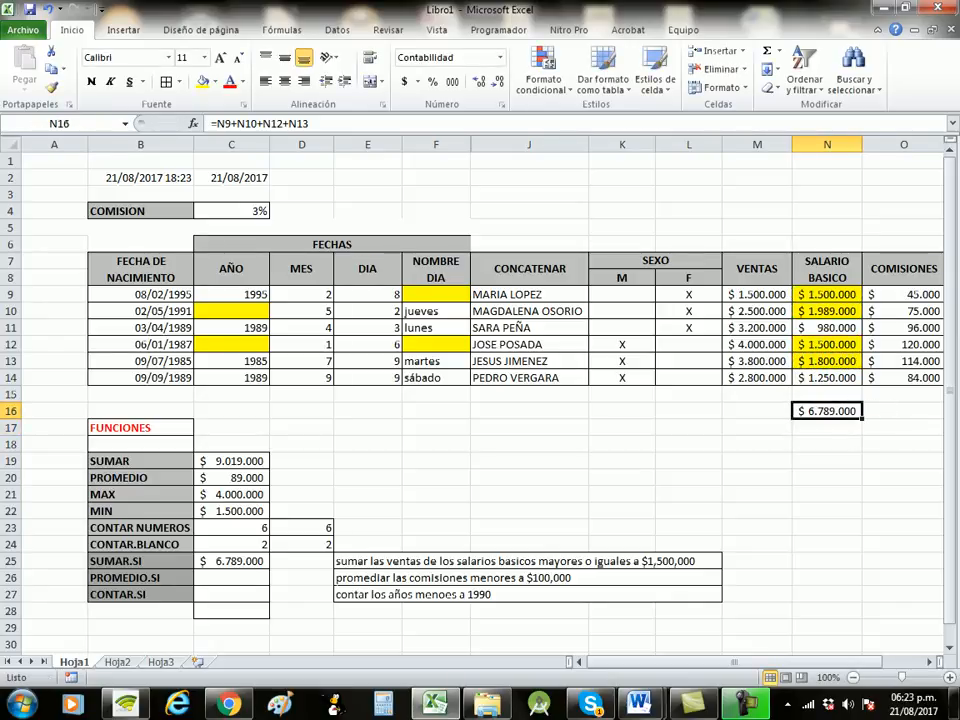
# Step: Enter =PROMEDIO.SI(O9:O14;"<100000") in C26 to average the commissions below 100000
pyautogui.click(231, 561)
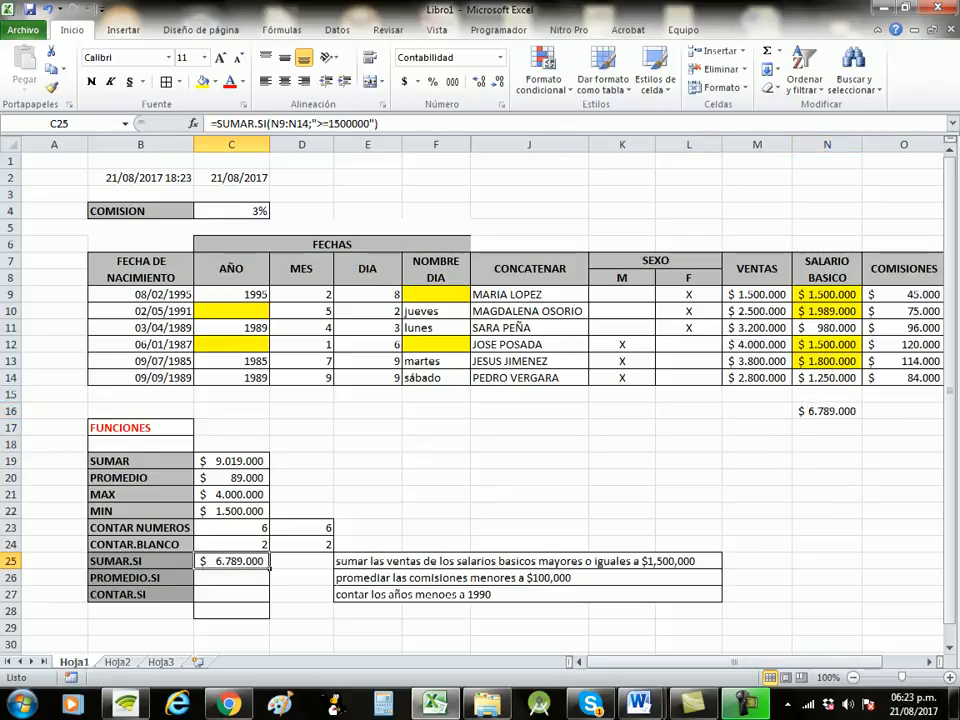
pyautogui.click(231, 578)
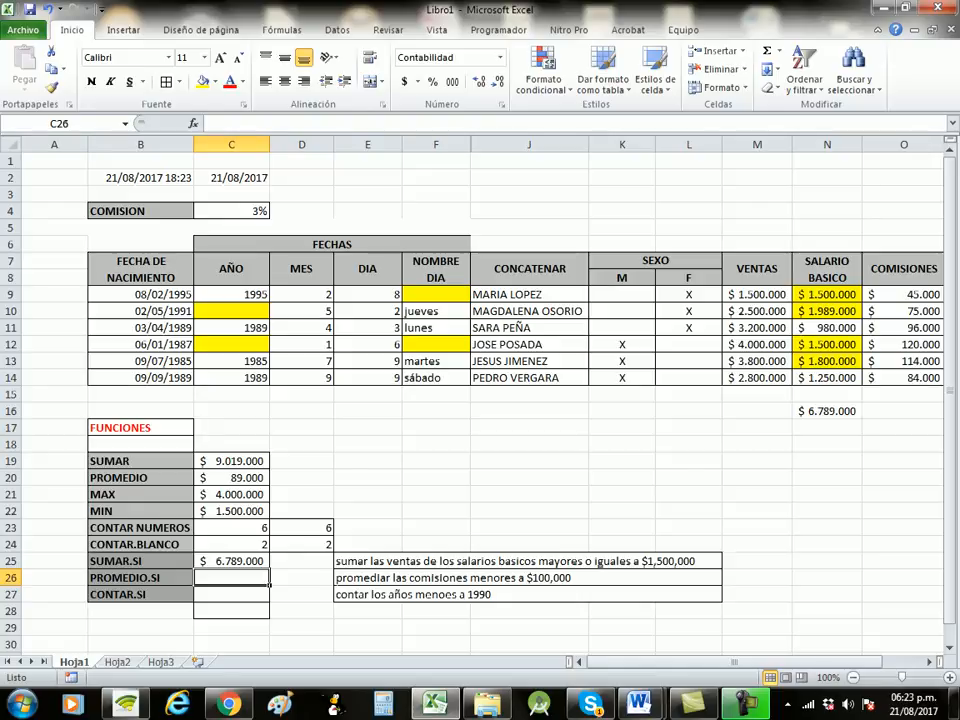
pyautogui.write('=pr')
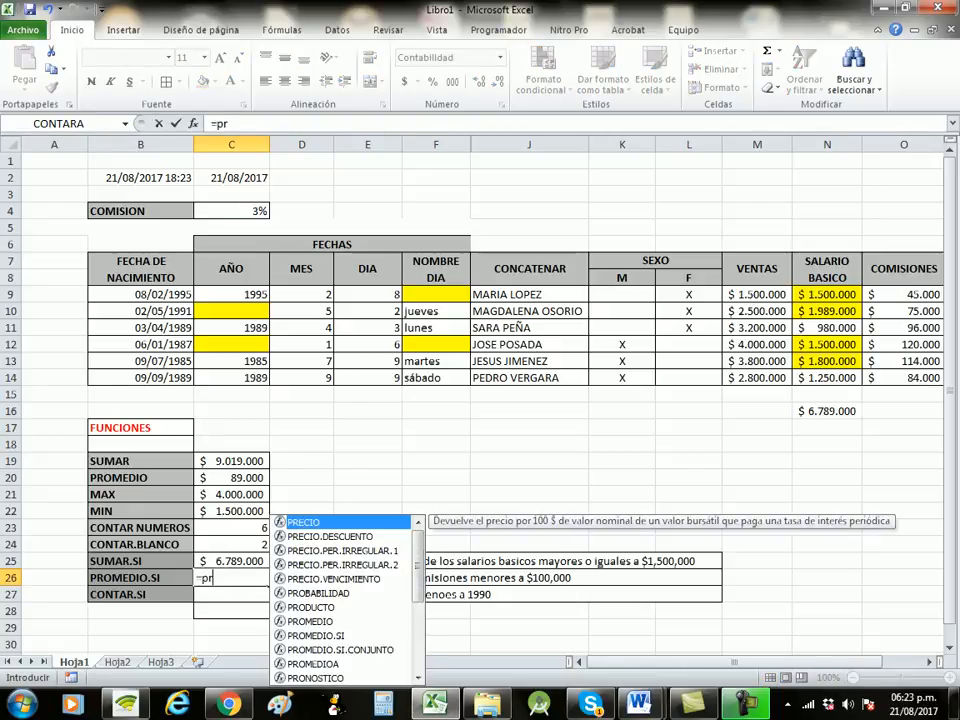
pyautogui.write('om')
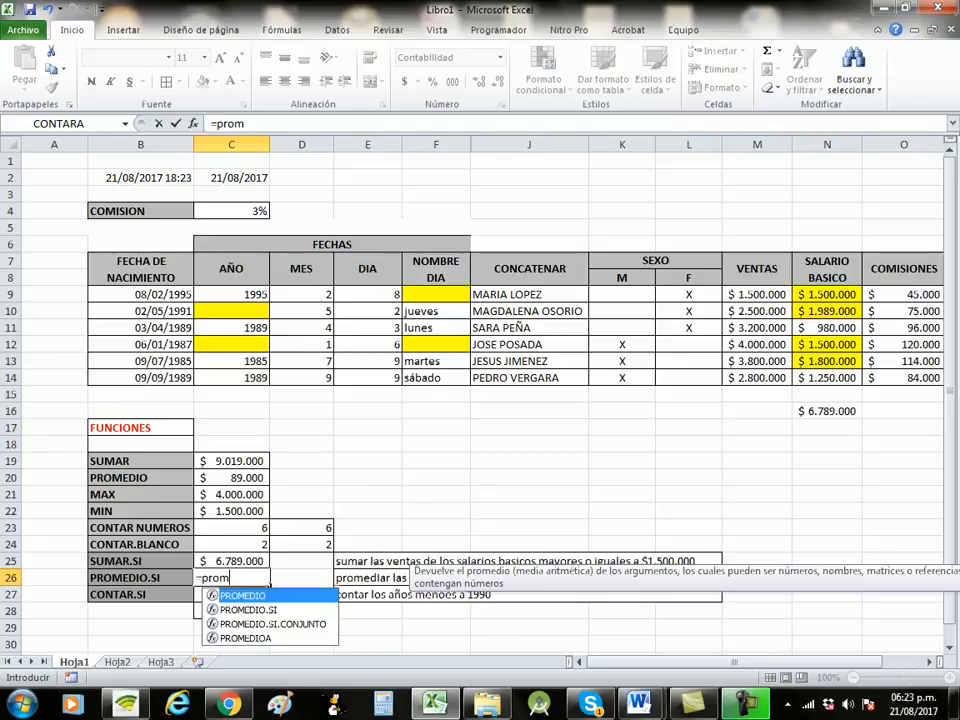
pyautogui.press('Down')
pyautogui.press('Tab')
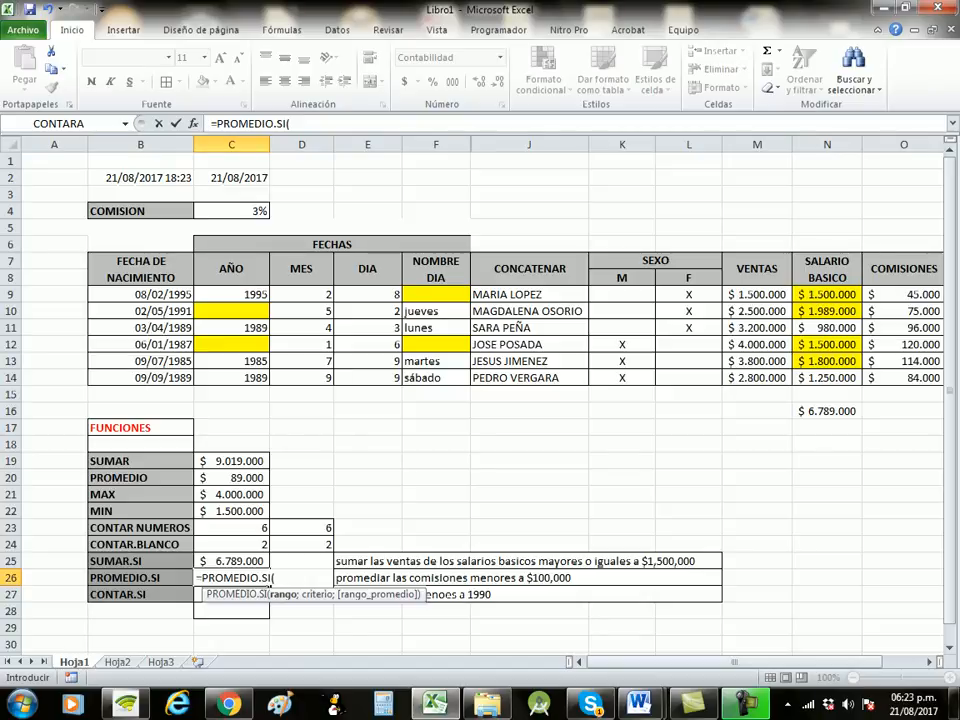
pyautogui.moveTo(905, 294); pyautogui.dragTo(905, 380)
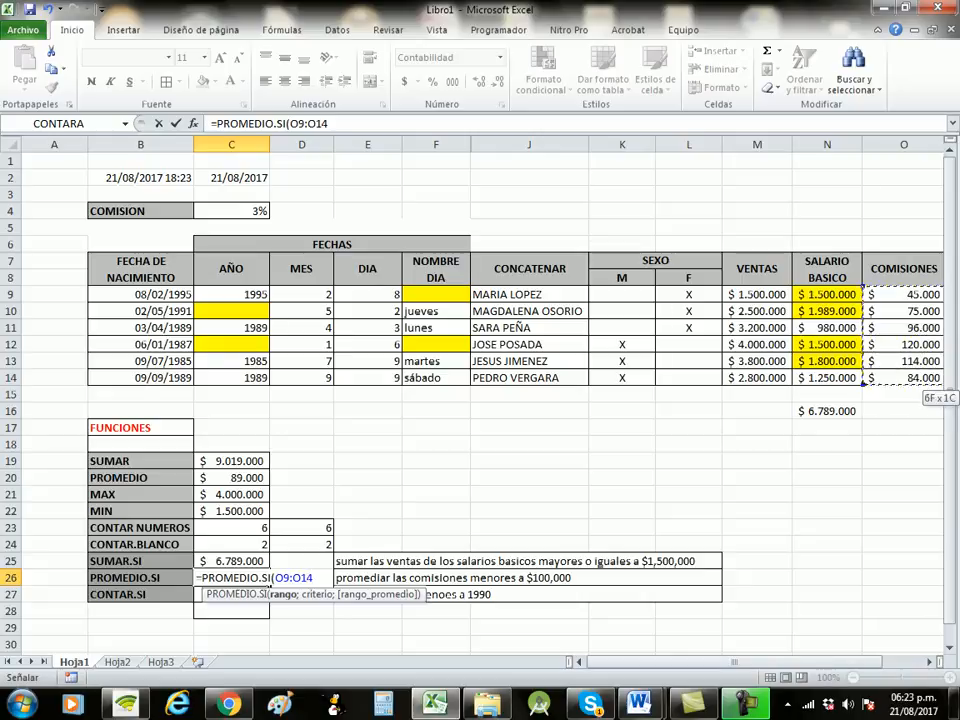
pyautogui.write(';')
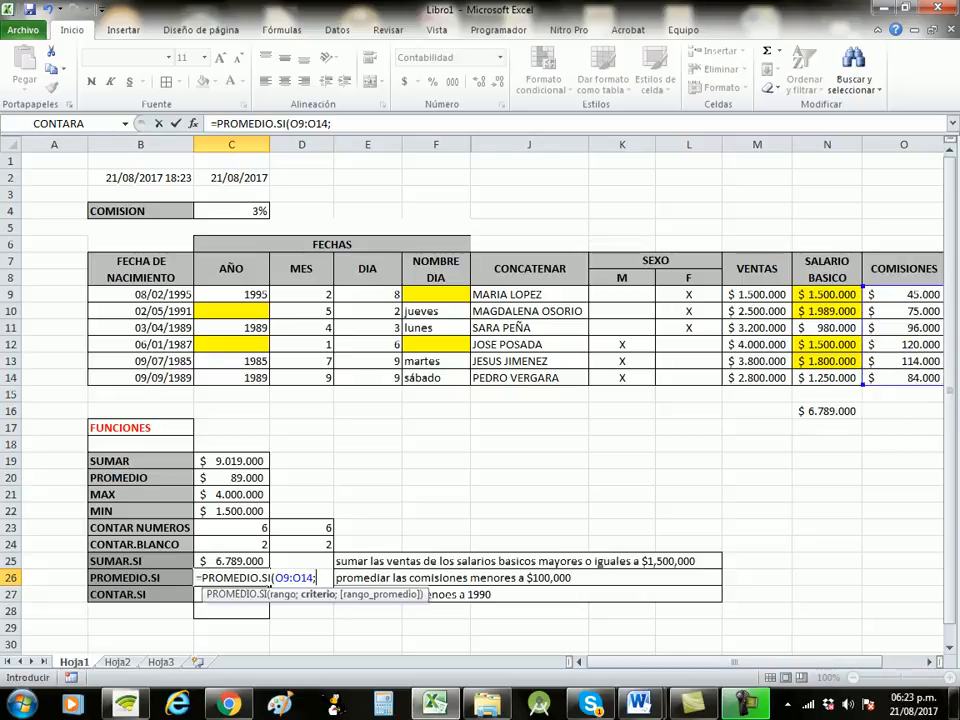
pyautogui.write('"<100')
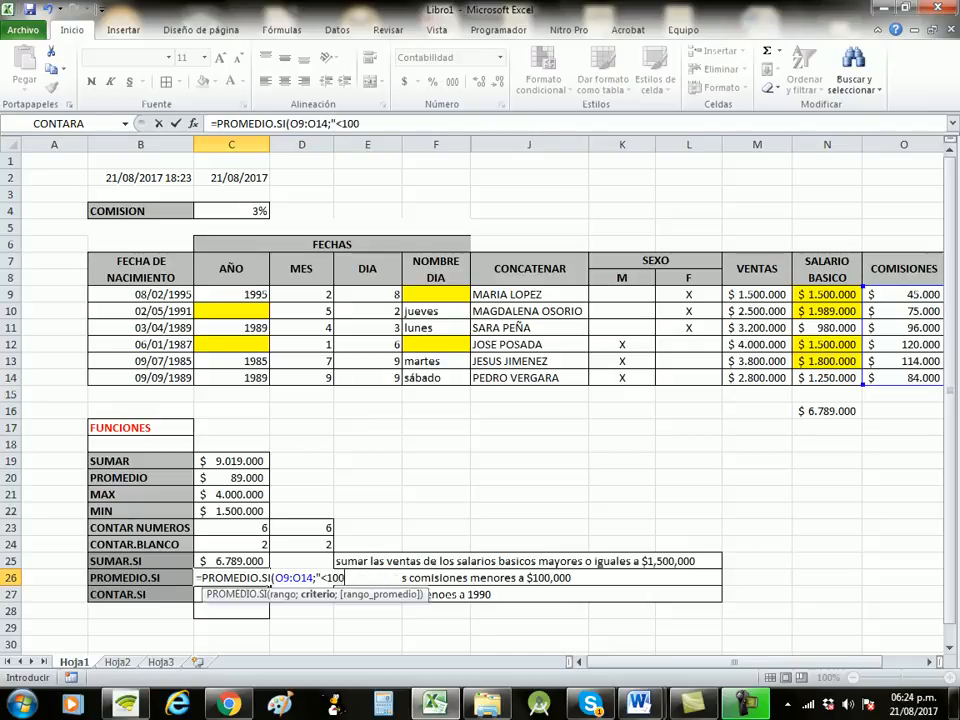
pyautogui.write('000"')
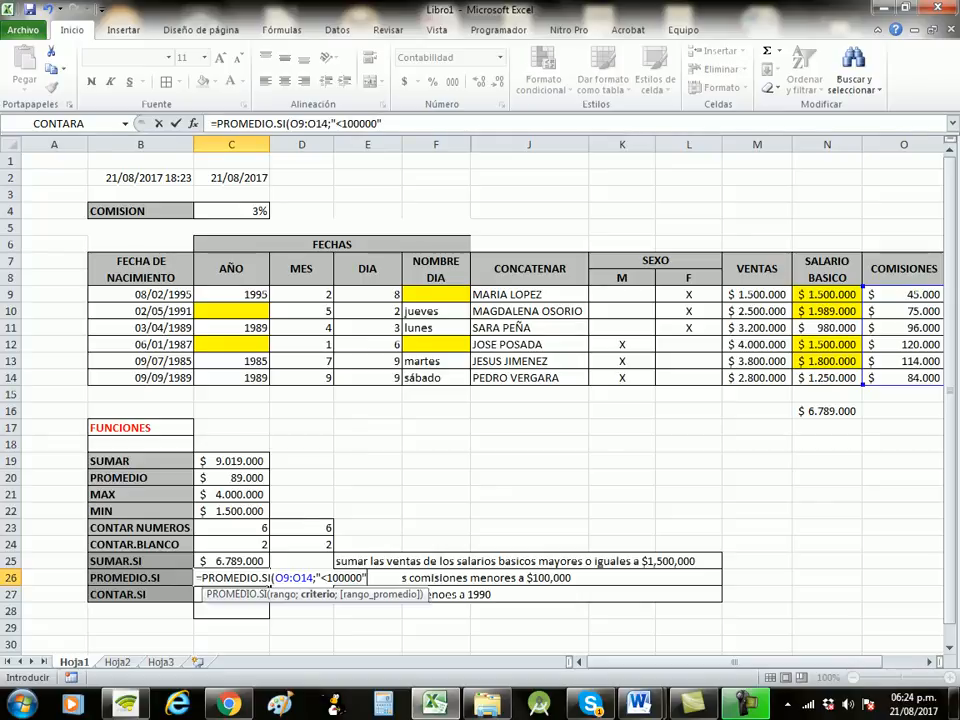
pyautogui.press('Return')
pyautogui.click(231, 578)
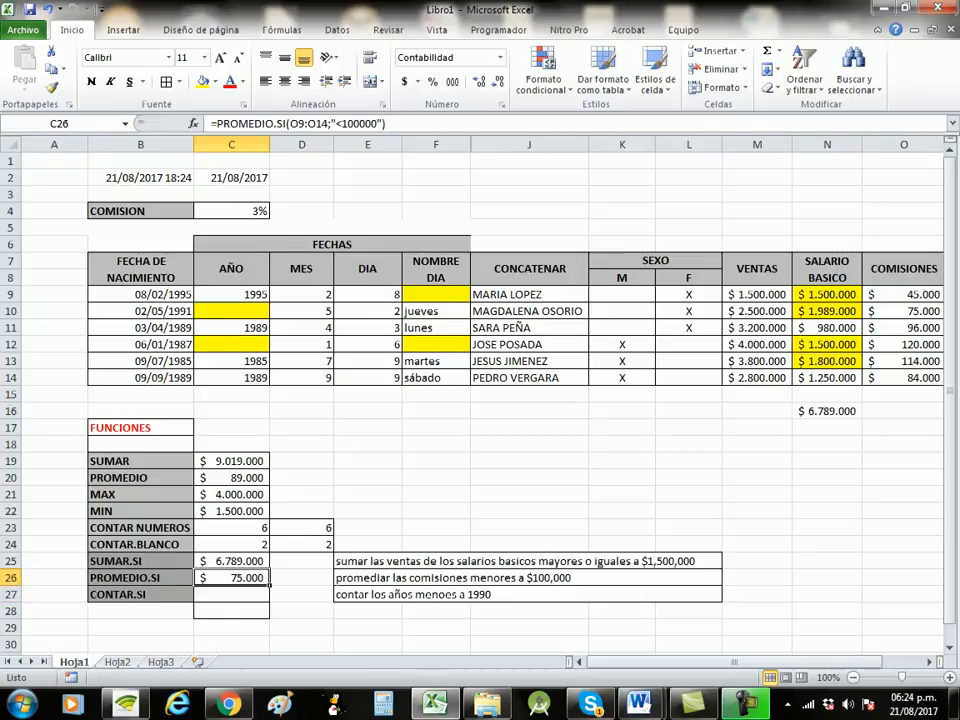
# Step: Fill the COMISIONES cells O9, O10, O11 and O14 with yellow
pyautogui.moveTo(734, 662); pyautogui.dragTo(774, 662)
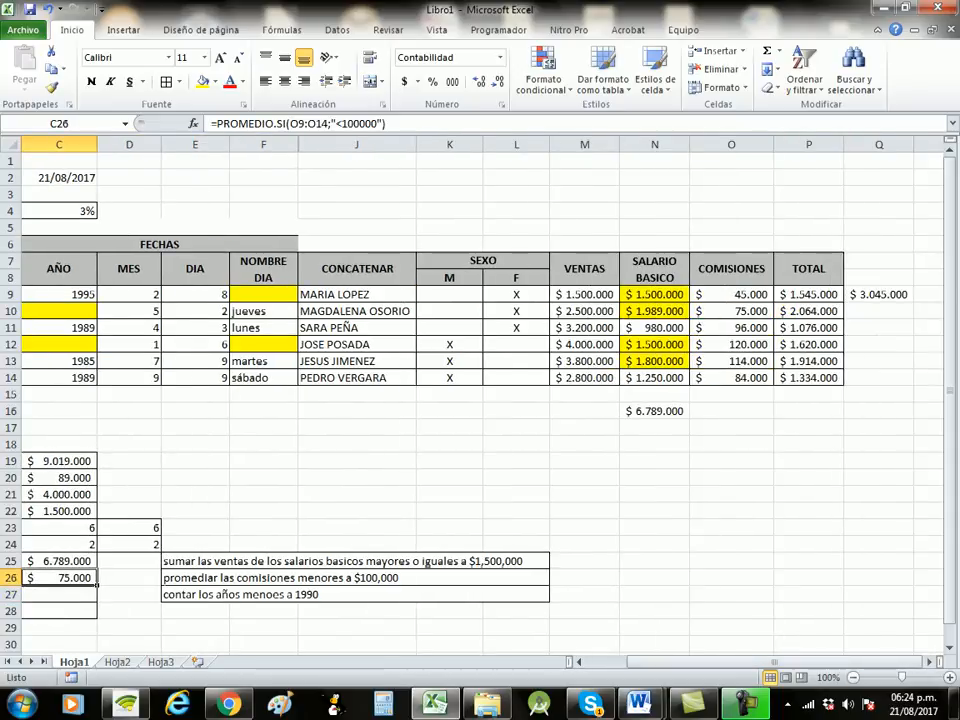
pyautogui.click(765, 295)
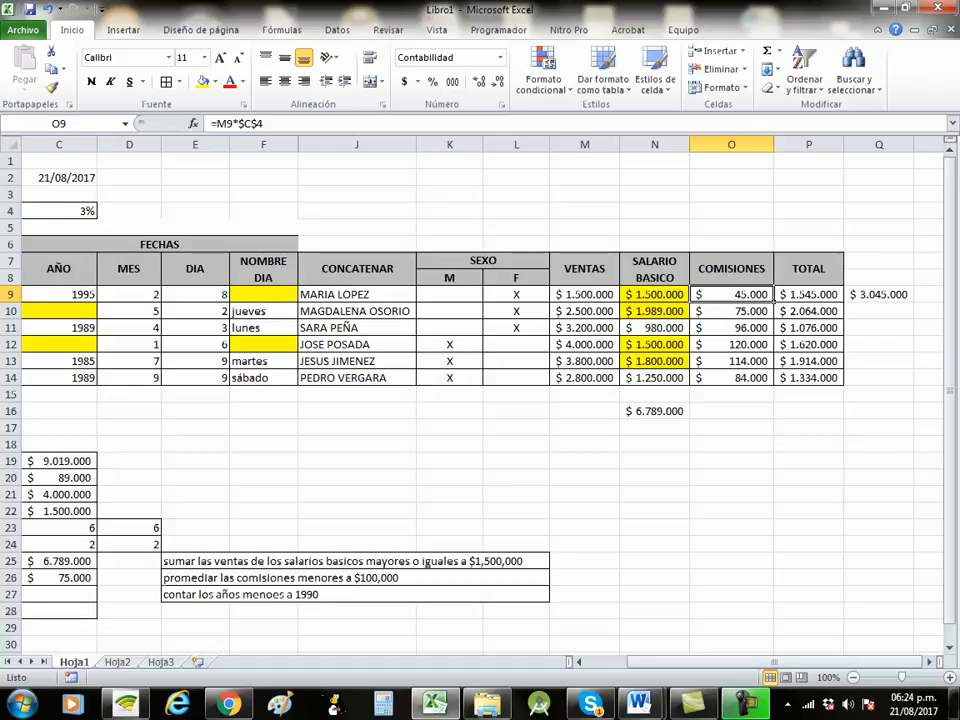
pyautogui.keyDown('ctrl'); pyautogui.click(740, 311); pyautogui.keyUp('ctrl')
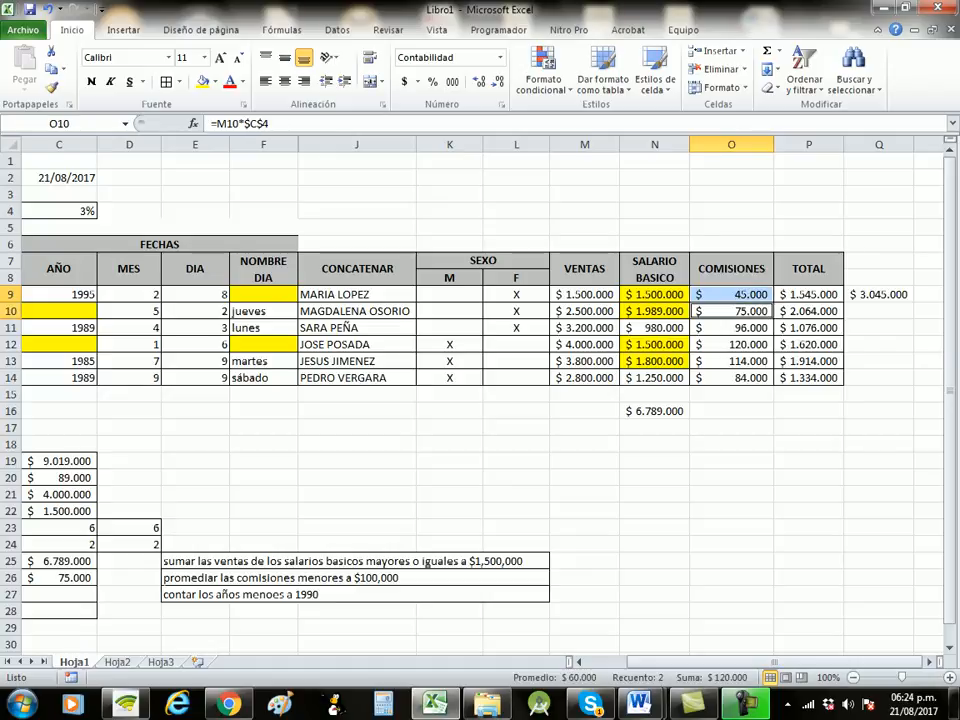
pyautogui.keyDown('ctrl'); pyautogui.click(740, 328); pyautogui.keyUp('ctrl')
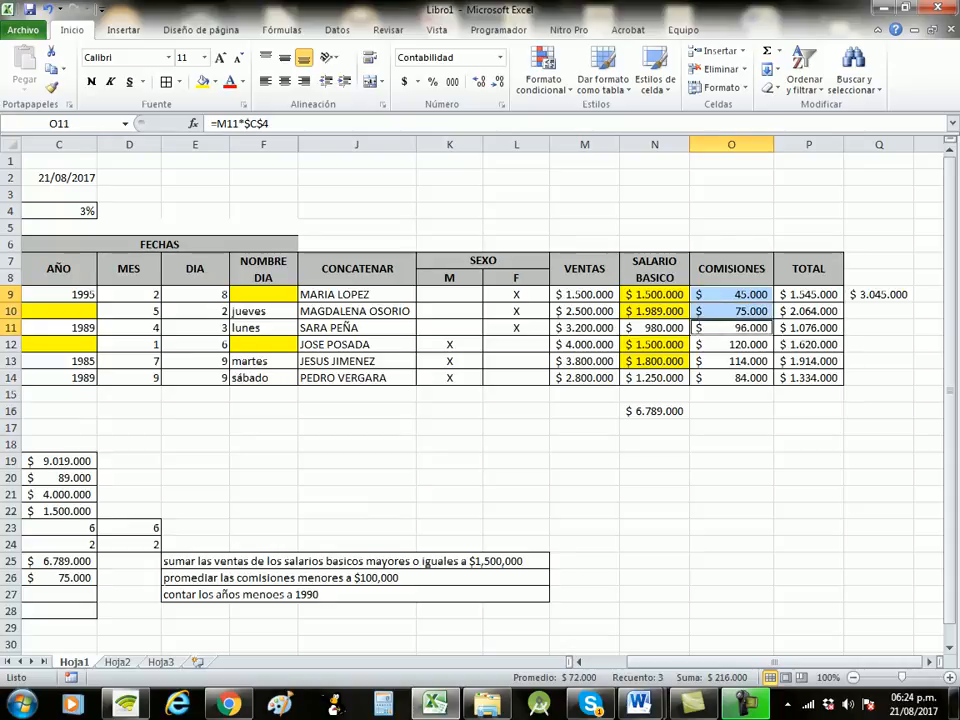
pyautogui.keyDown('ctrl'); pyautogui.click(740, 378); pyautogui.keyUp('ctrl')
pyautogui.click(203, 82)
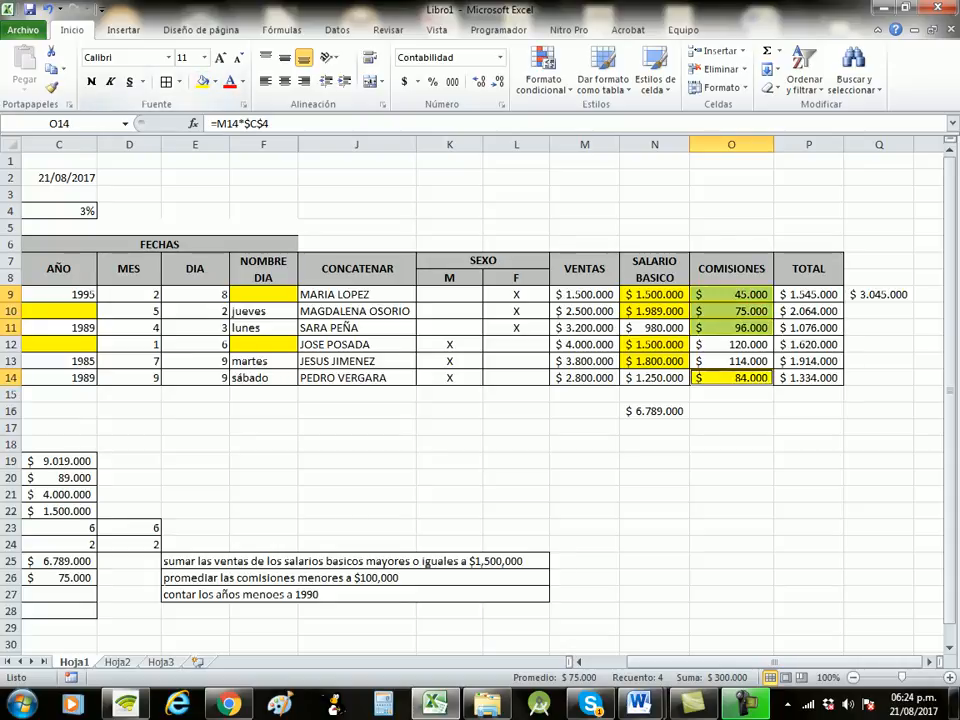
pyautogui.click(731, 411)
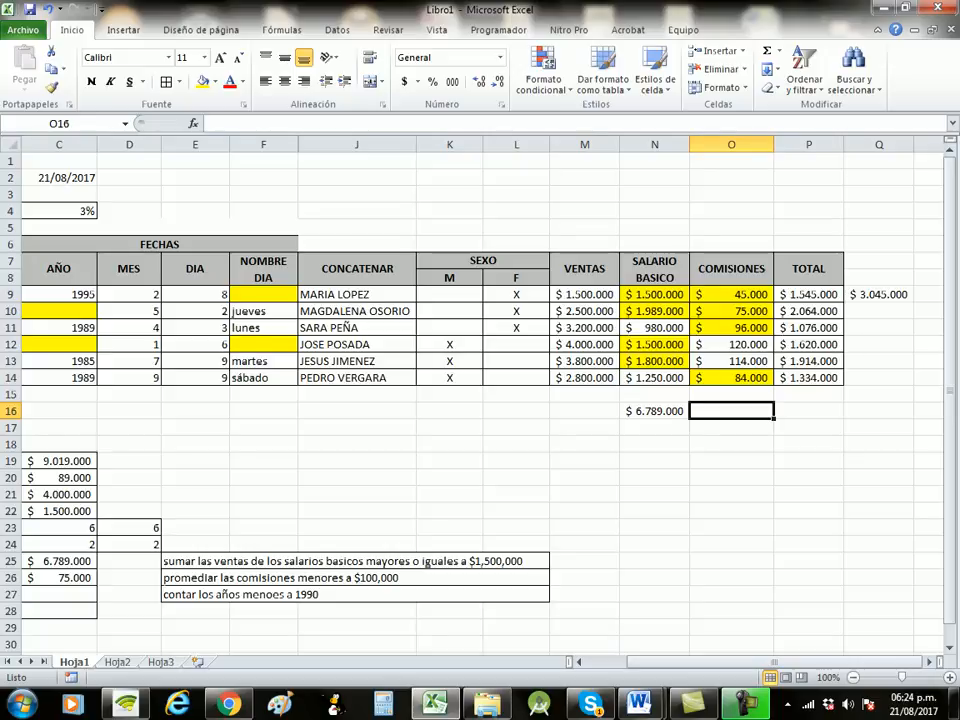
pyautogui.click(779, 50)
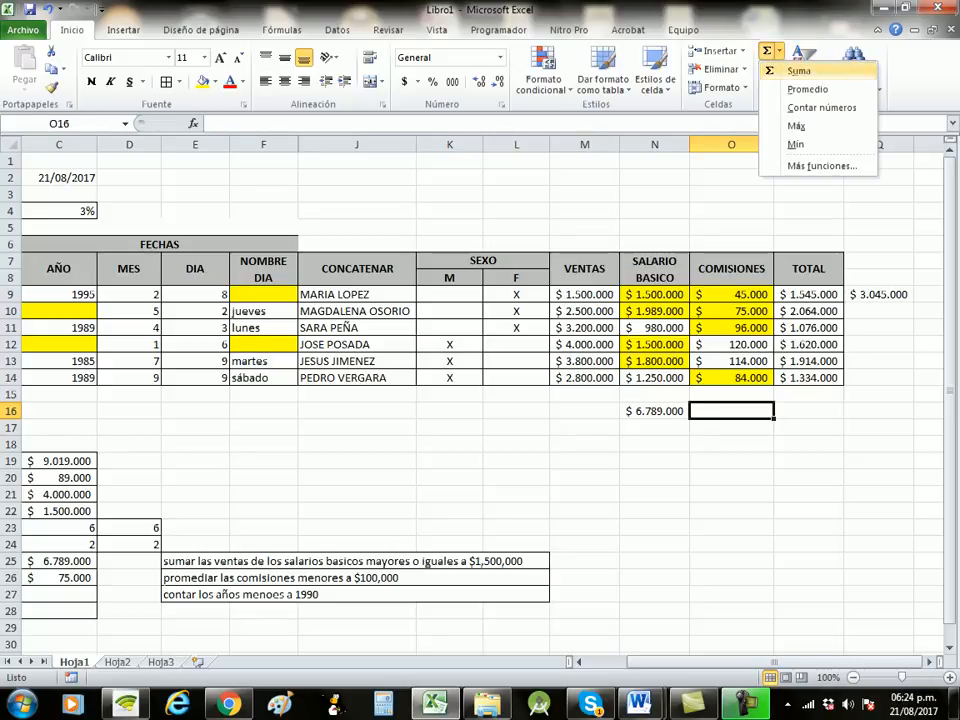
pyautogui.click(807, 89)
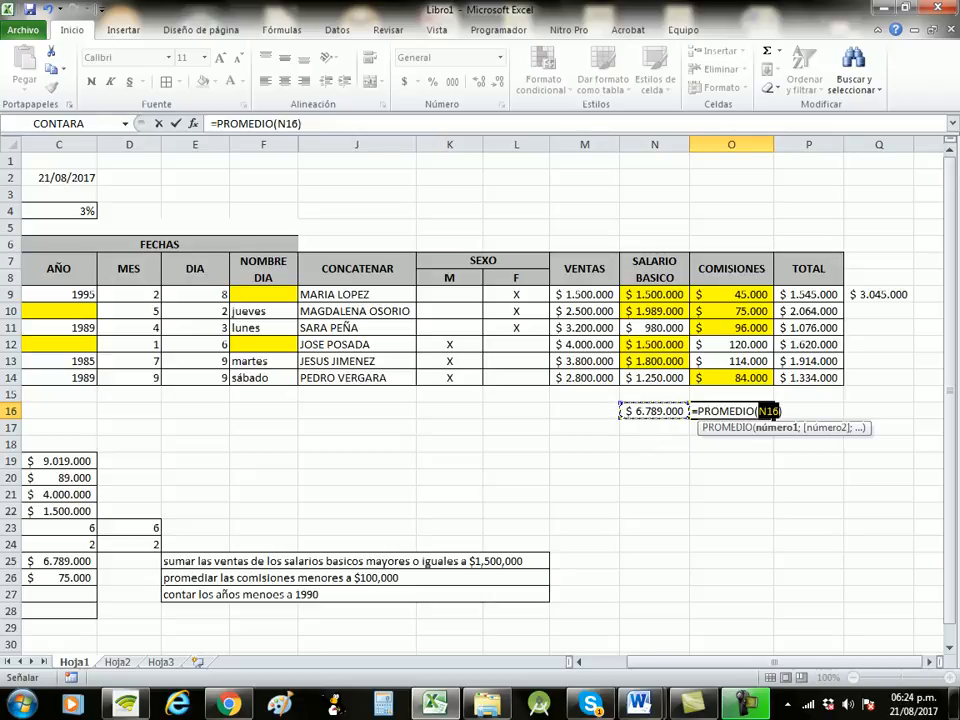
pyautogui.click(732, 295)
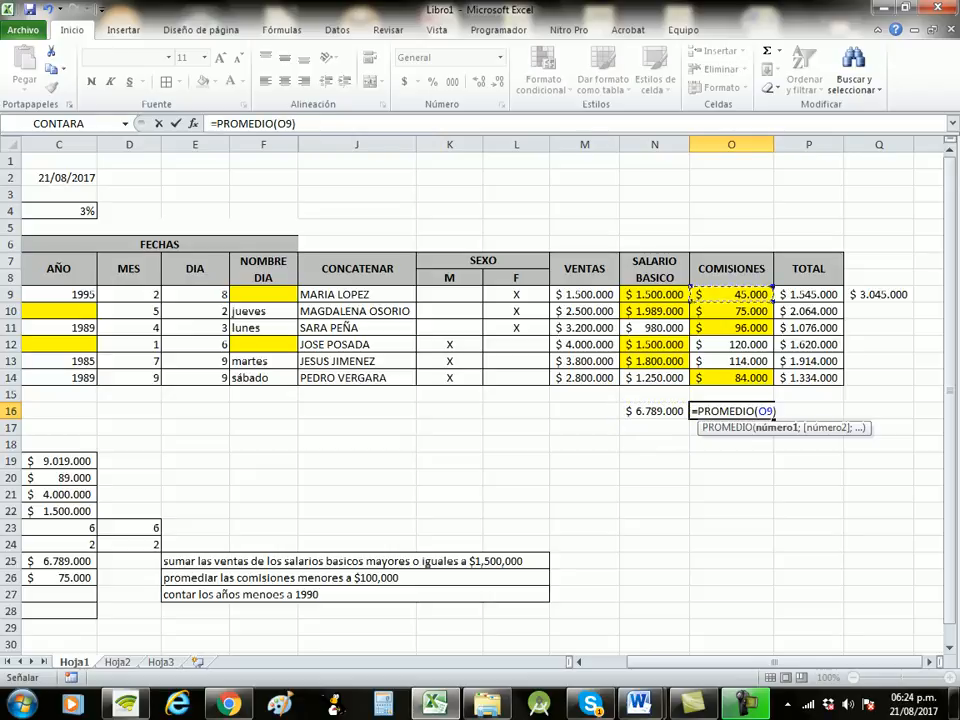
pyautogui.keyDown('ctrl'); pyautogui.click(731, 311); pyautogui.keyUp('ctrl')
pyautogui.keyDown('ctrl'); pyautogui.click(731, 328); pyautogui.keyUp('ctrl')
pyautogui.keyDown('ctrl'); pyautogui.click(731, 378); pyautogui.keyUp('ctrl')
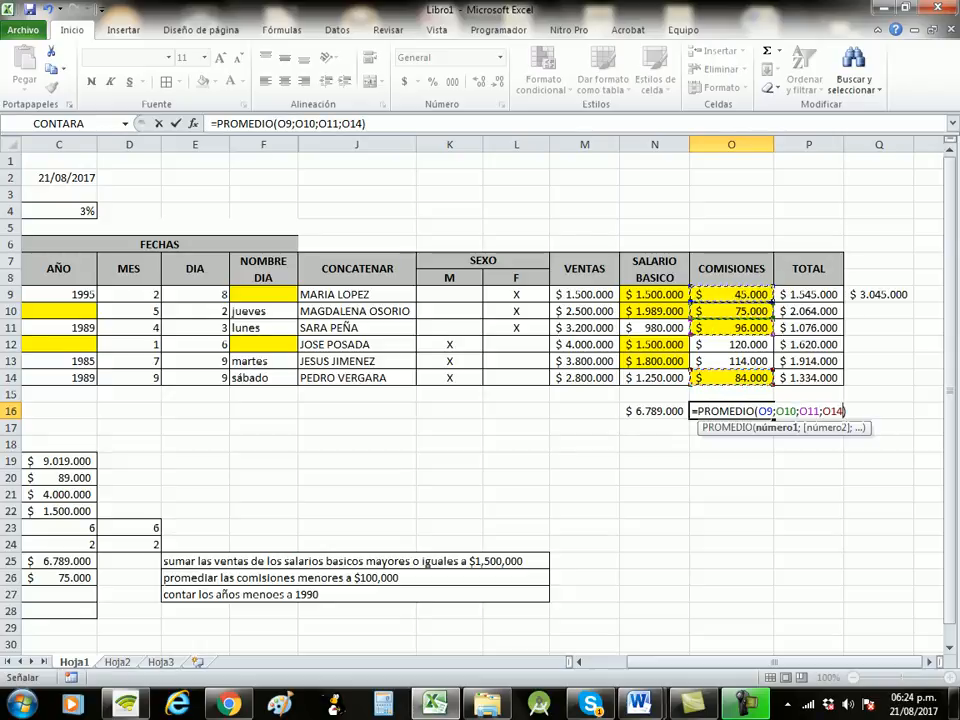
pyautogui.press('Escape')
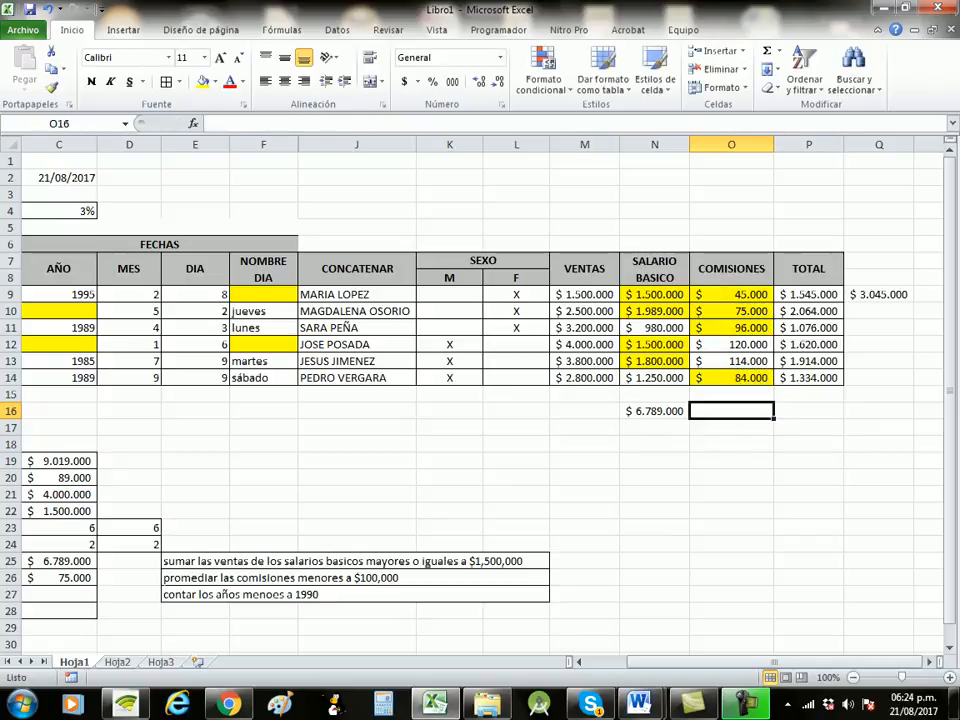
# Step: Enter =(O9+O10+O11+O14)/4 in O16 to average the yellow-highlighted commissions manually
pyautogui.write('=(')
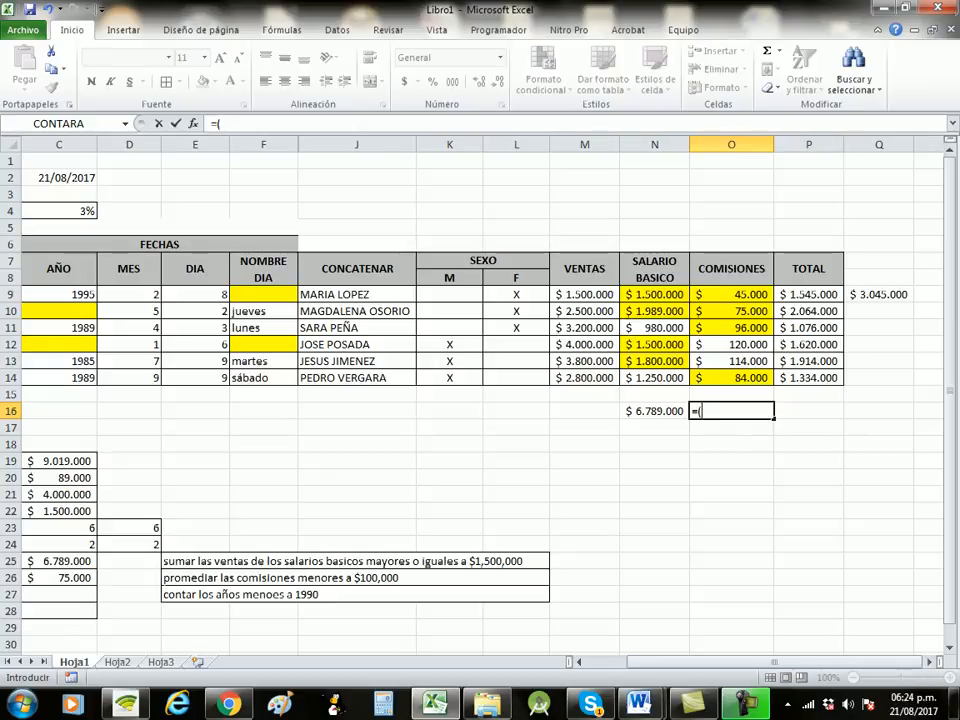
pyautogui.write('O9')
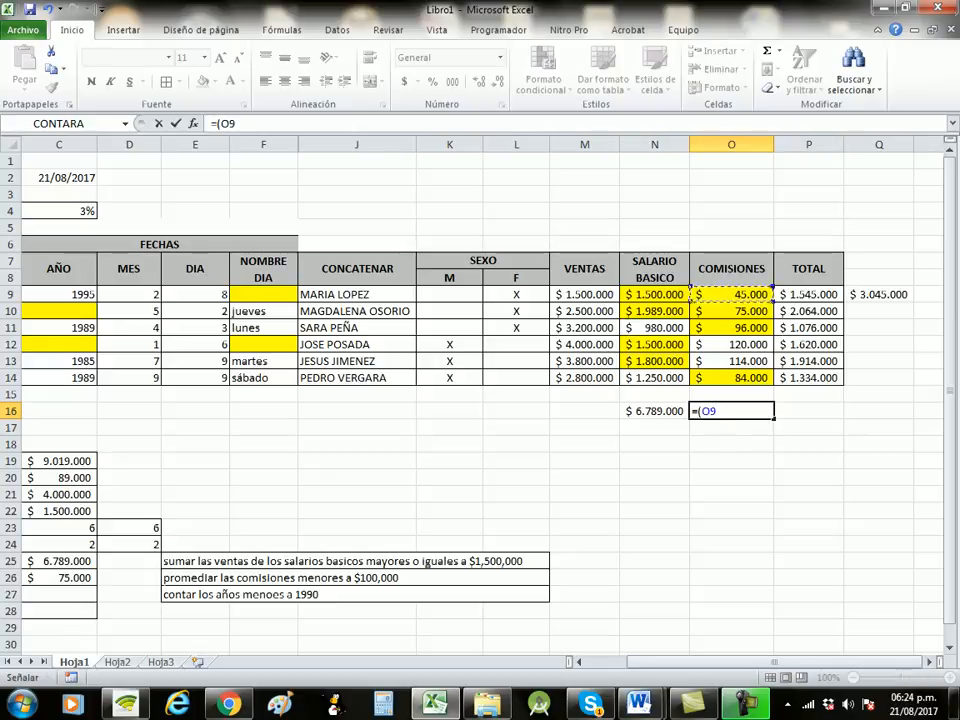
pyautogui.write('+O10')
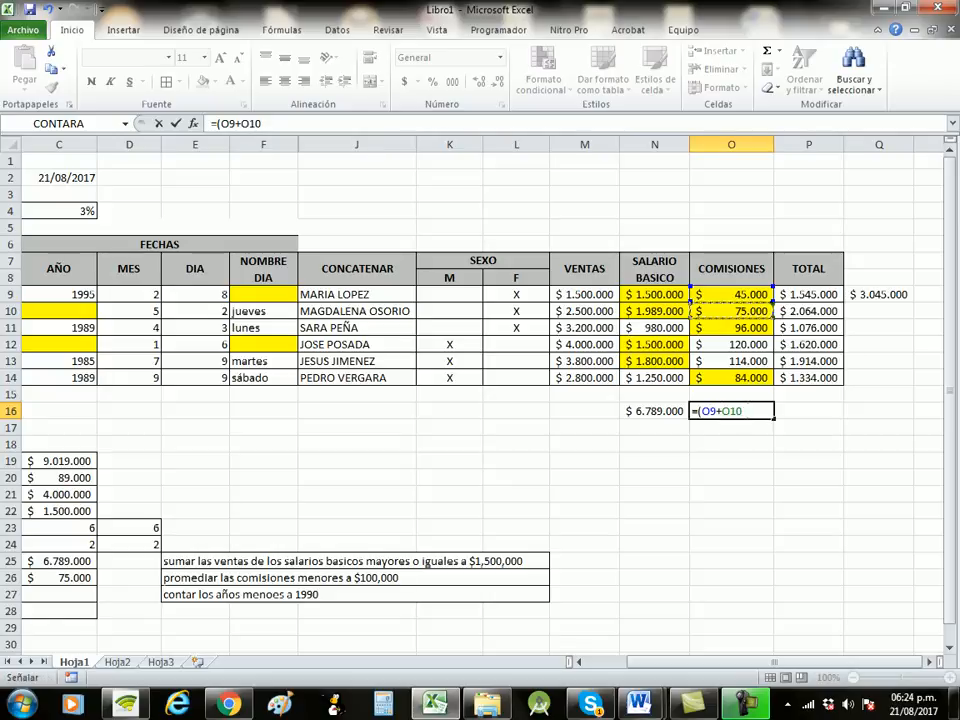
pyautogui.write('+O11+')
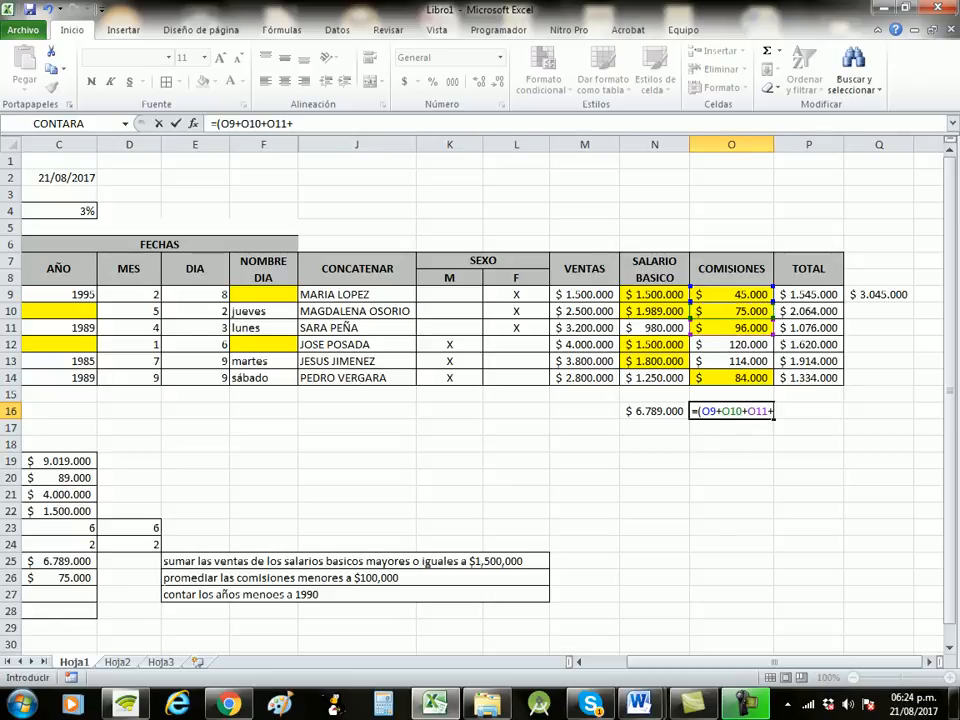
pyautogui.write('O14')
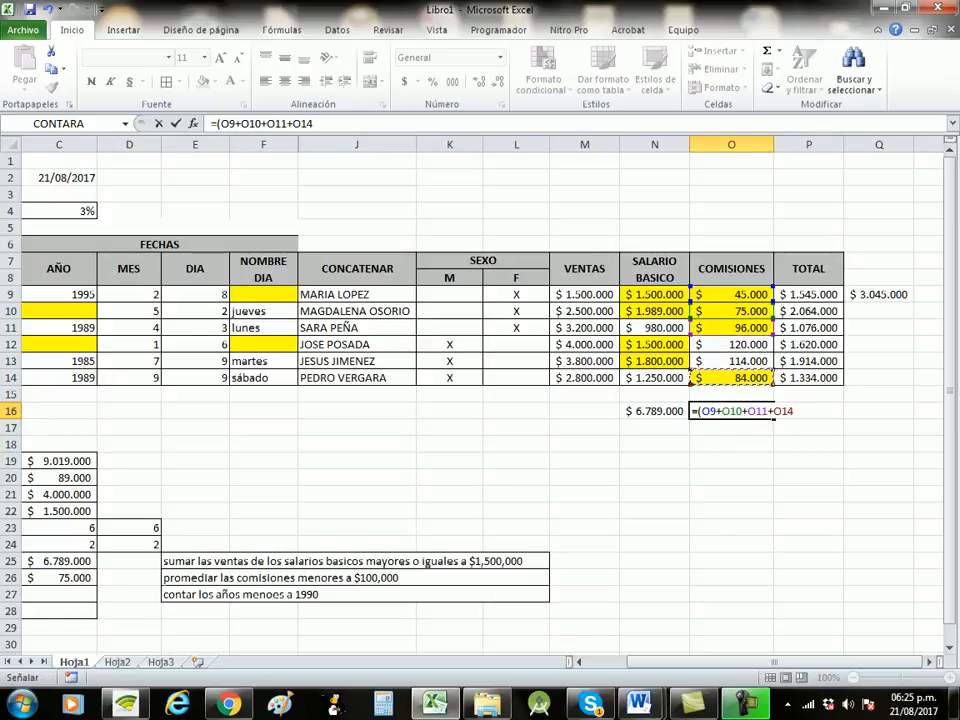
pyautogui.write(')/')
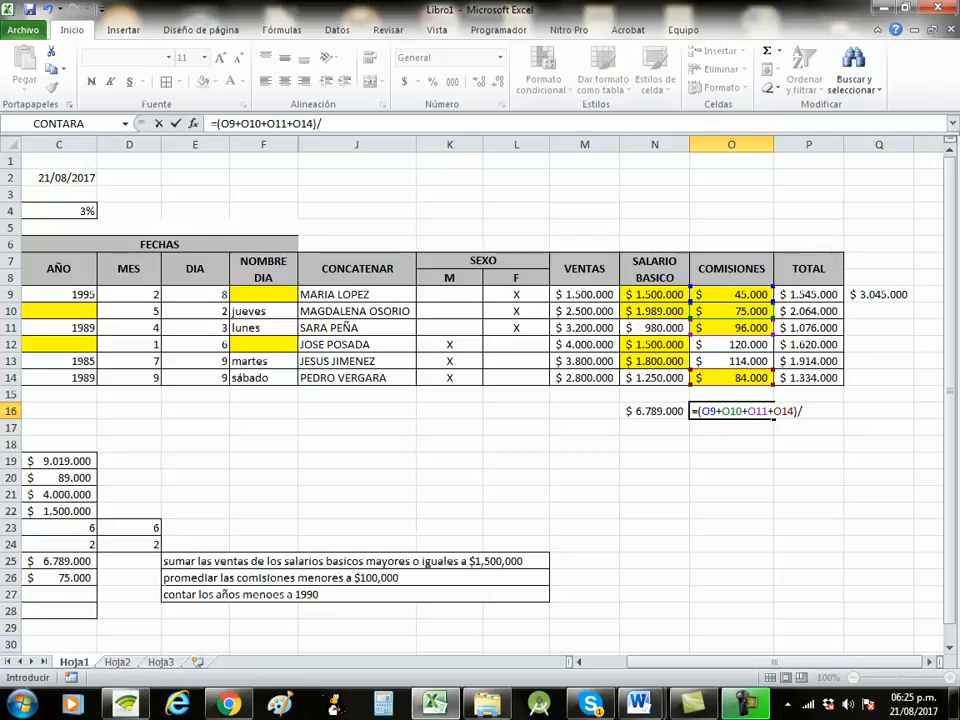
pyautogui.write('4')
pyautogui.press('Return')
pyautogui.press('Up')
# Step: Copy the accounting format of N16 onto the commission average in O16
pyautogui.click(655, 411)
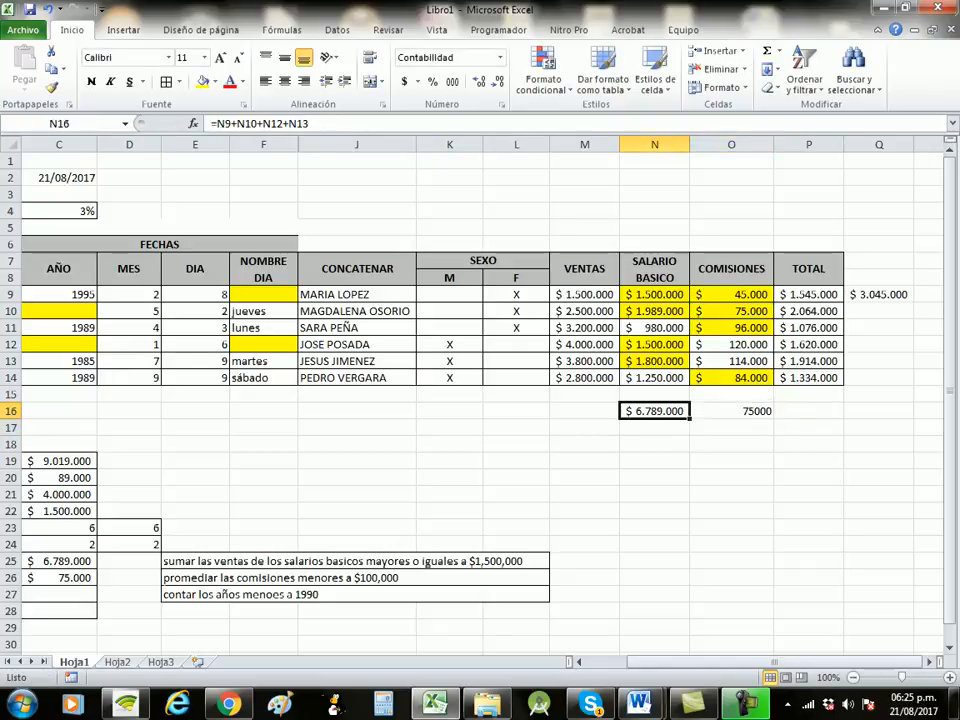
pyautogui.click(51, 87)
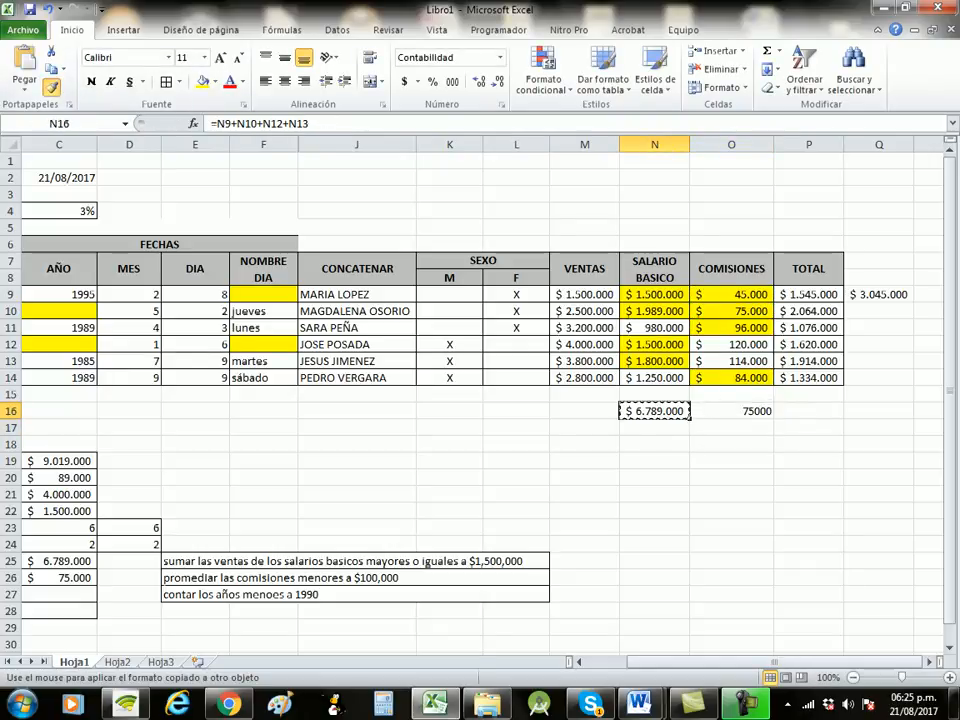
pyautogui.click(731, 411)
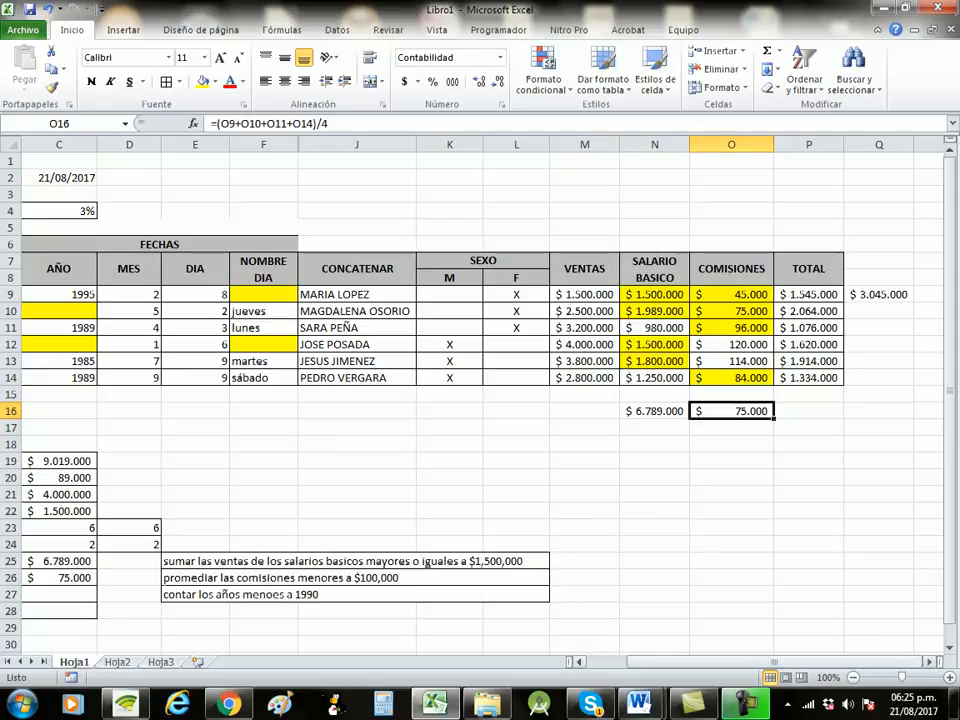
# Step: Enter =CONTAR.SI(C9:C14;"<1990") in C27 to count the years below 1990
pyautogui.moveTo(773, 662); pyautogui.dragTo(735, 662)
pyautogui.click(231, 578)
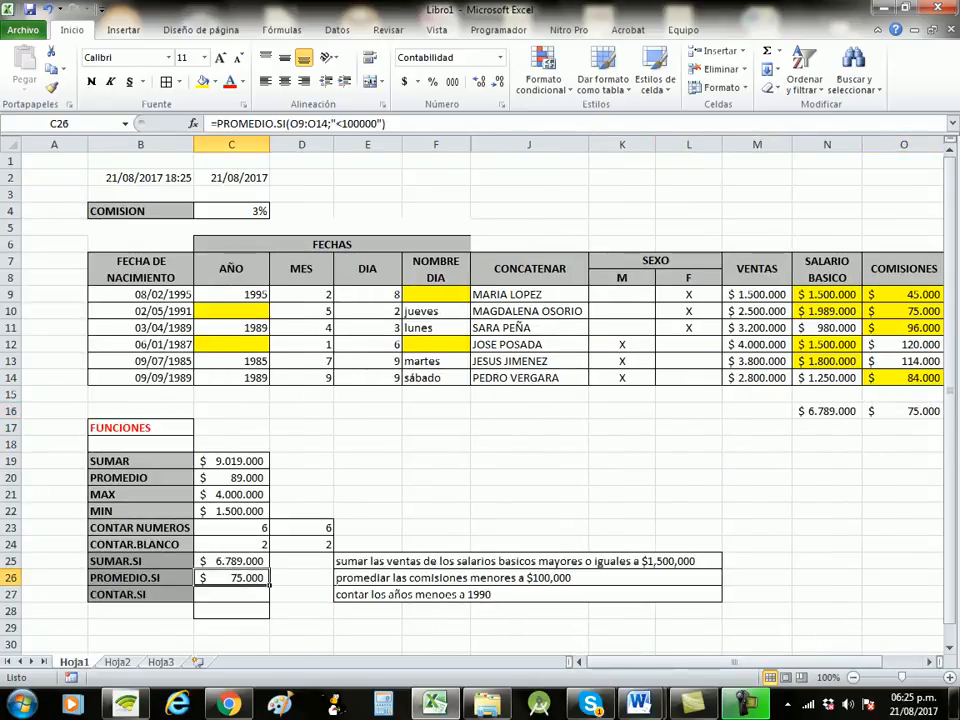
pyautogui.click(231, 594)
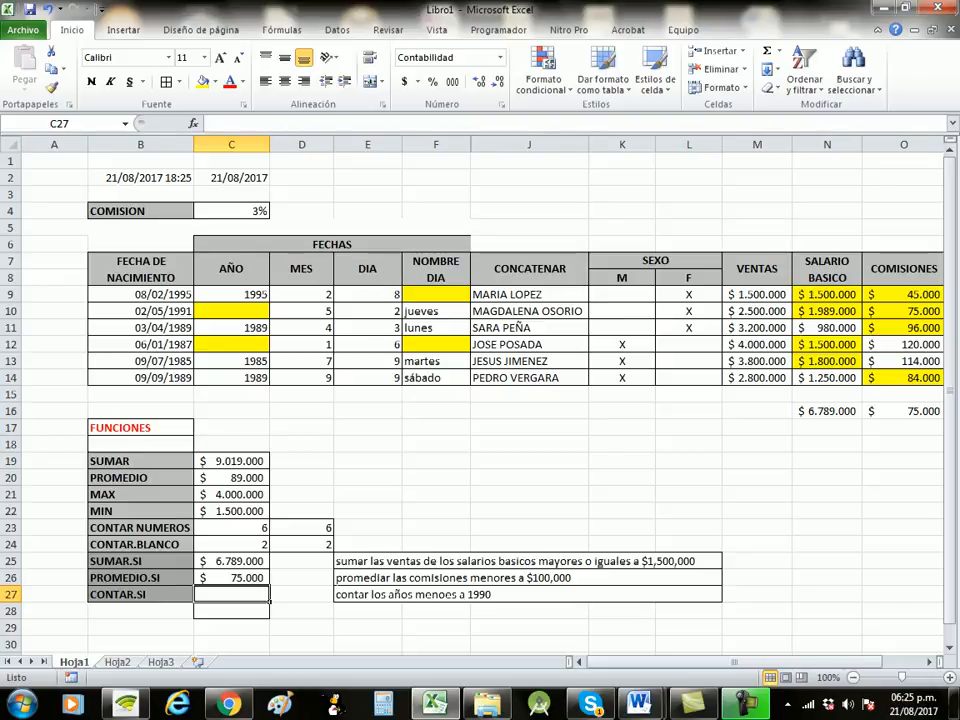
pyautogui.write('=con')
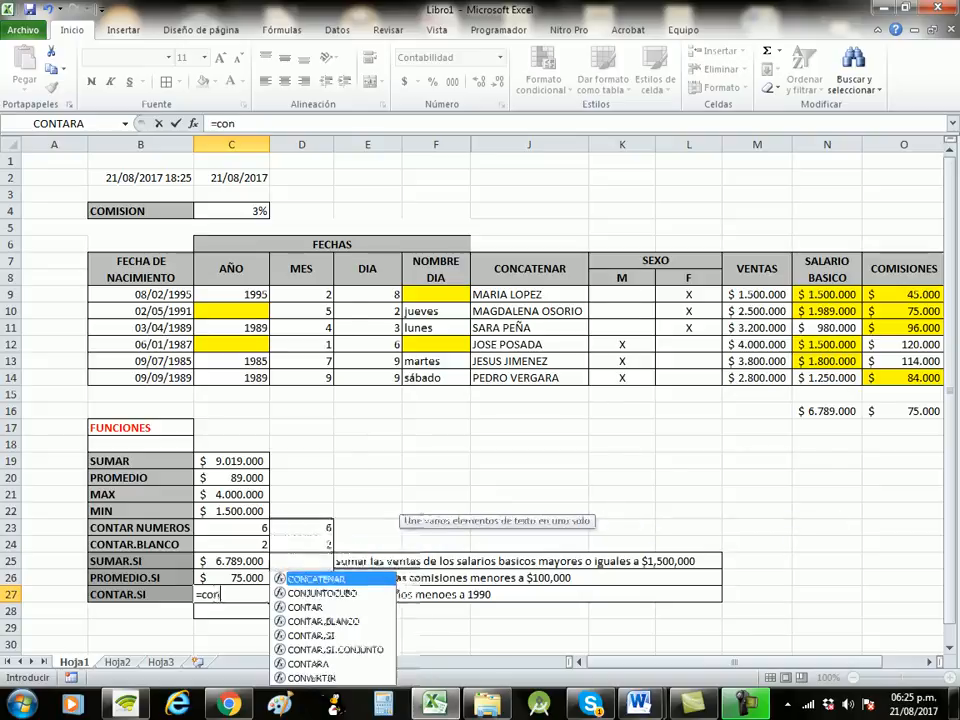
pyautogui.write('tar')
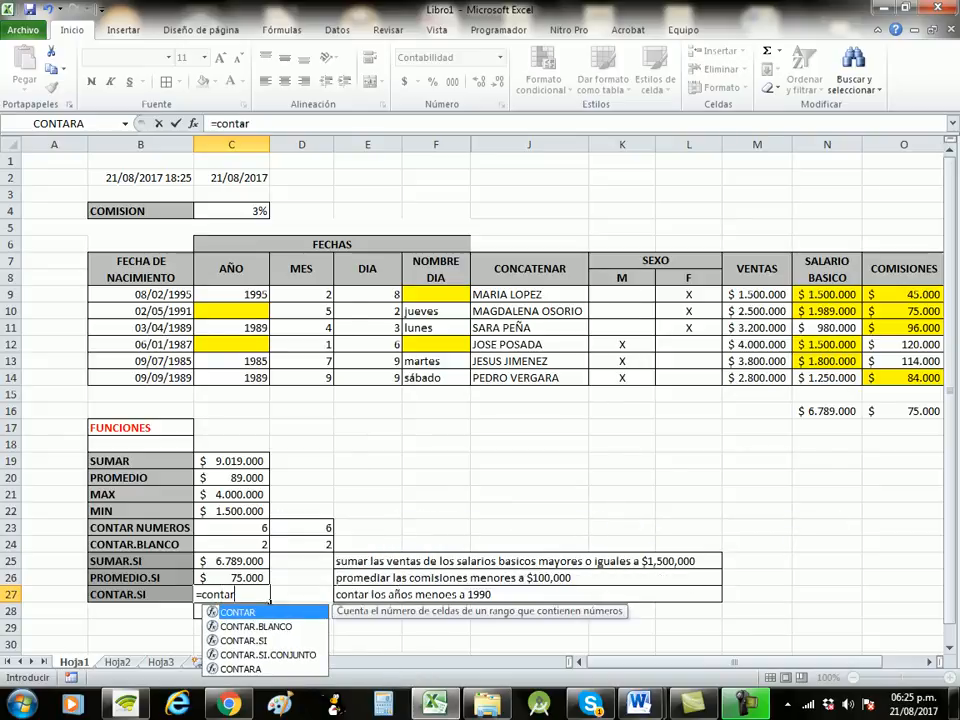
pyautogui.press('Down')
pyautogui.press('Down')
pyautogui.press('Tab')
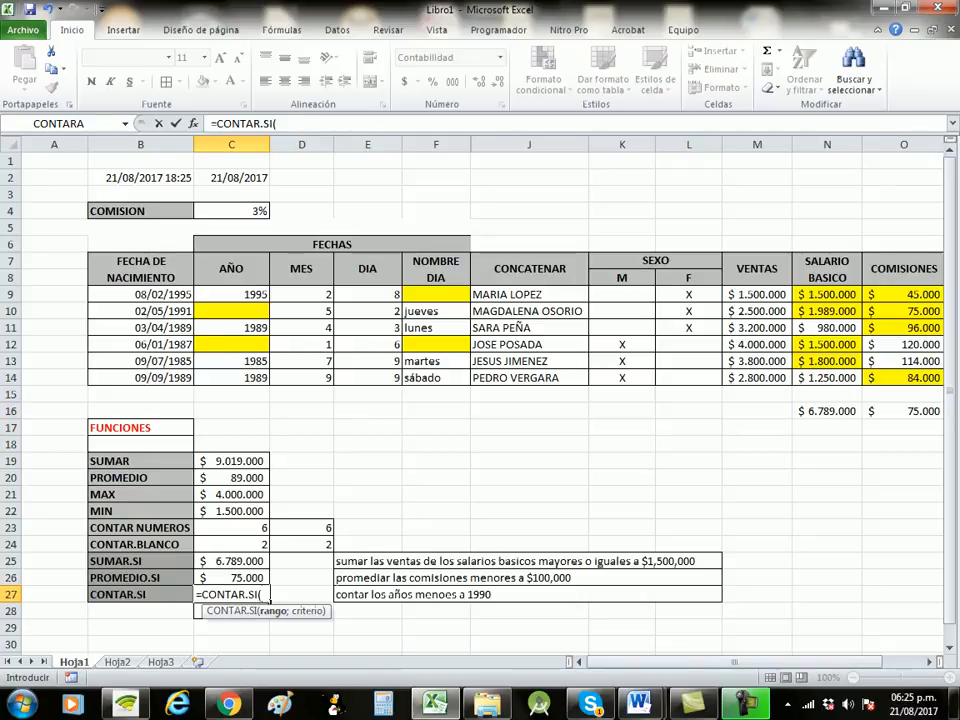
pyautogui.moveTo(231, 294); pyautogui.dragTo(262, 382)
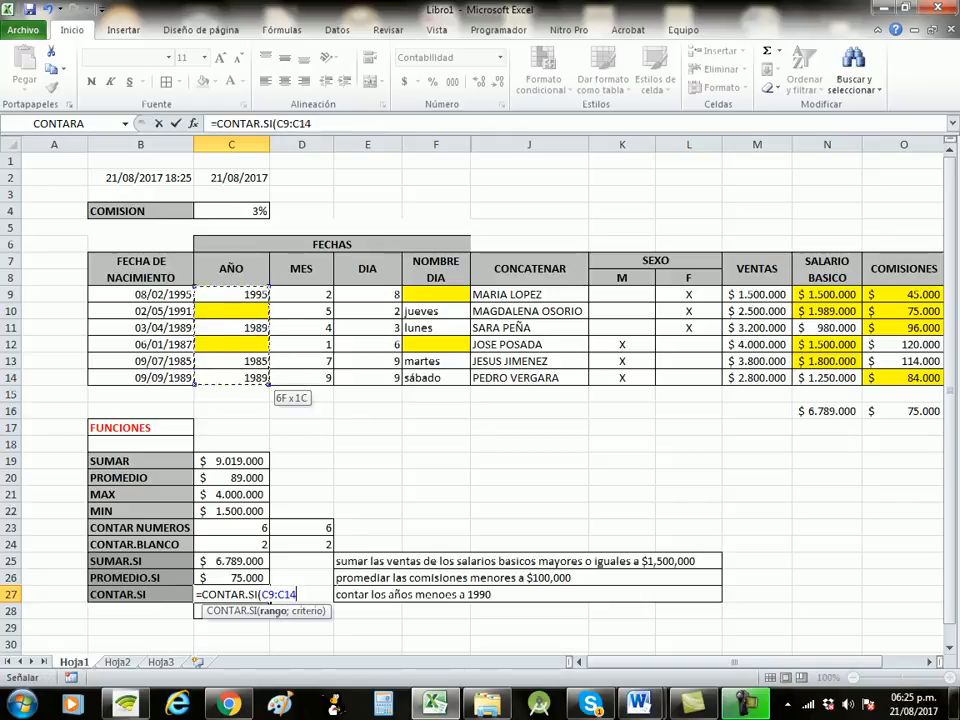
pyautogui.write(';')
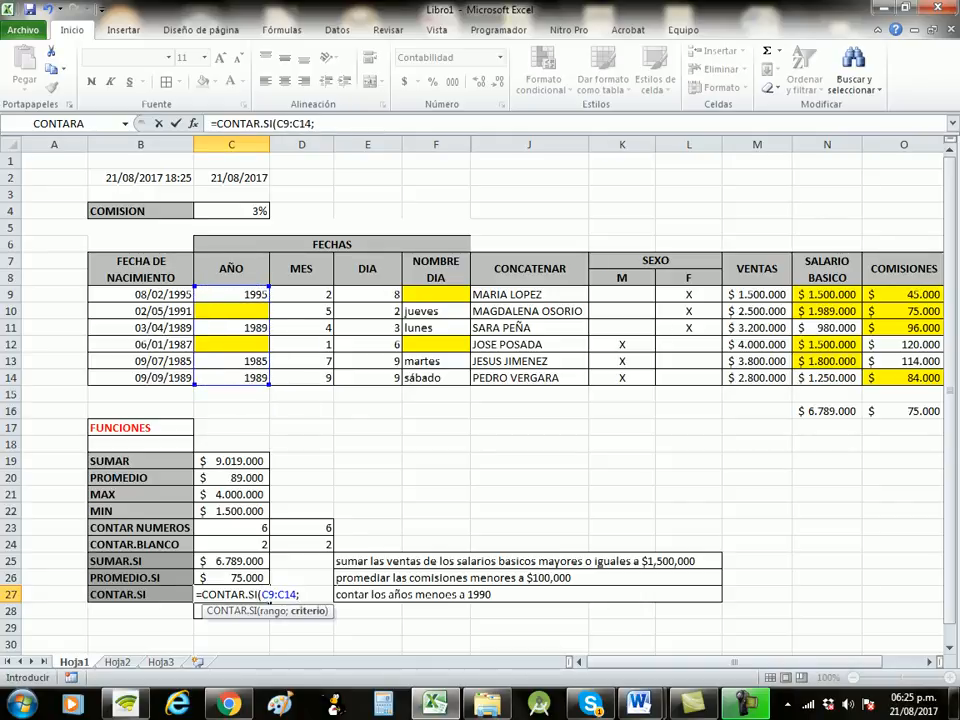
pyautogui.write('"')
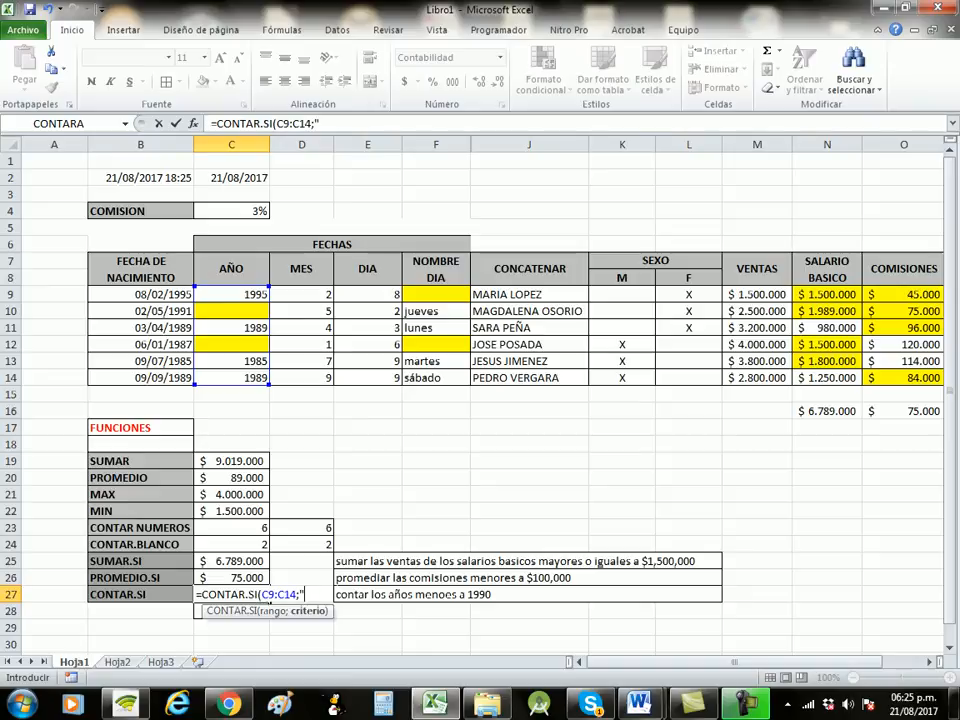
pyautogui.write('<199')
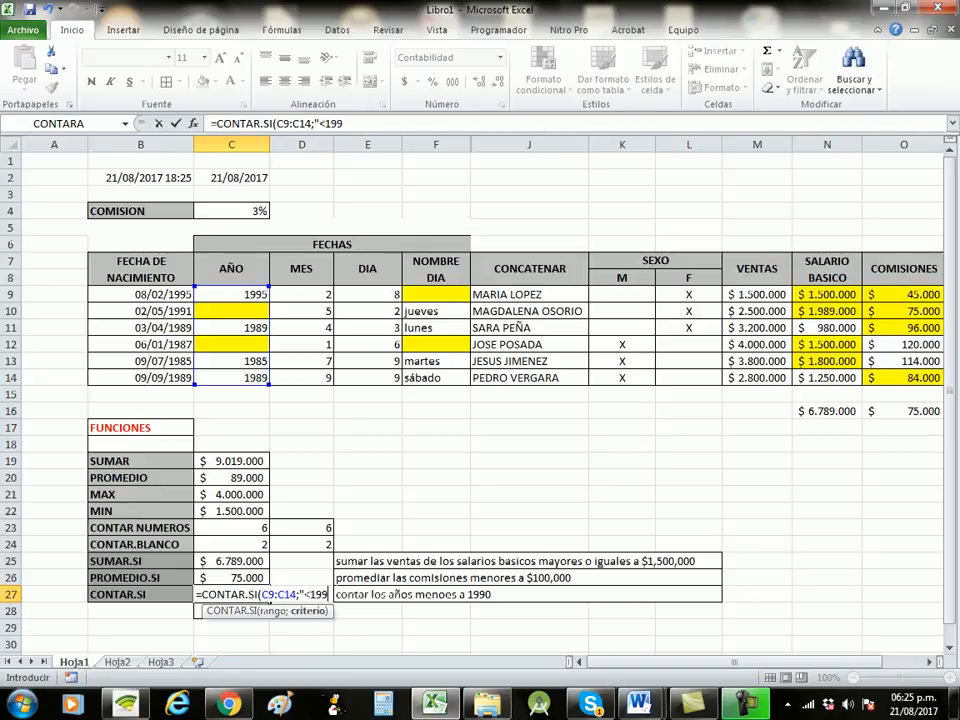
pyautogui.write('0"')
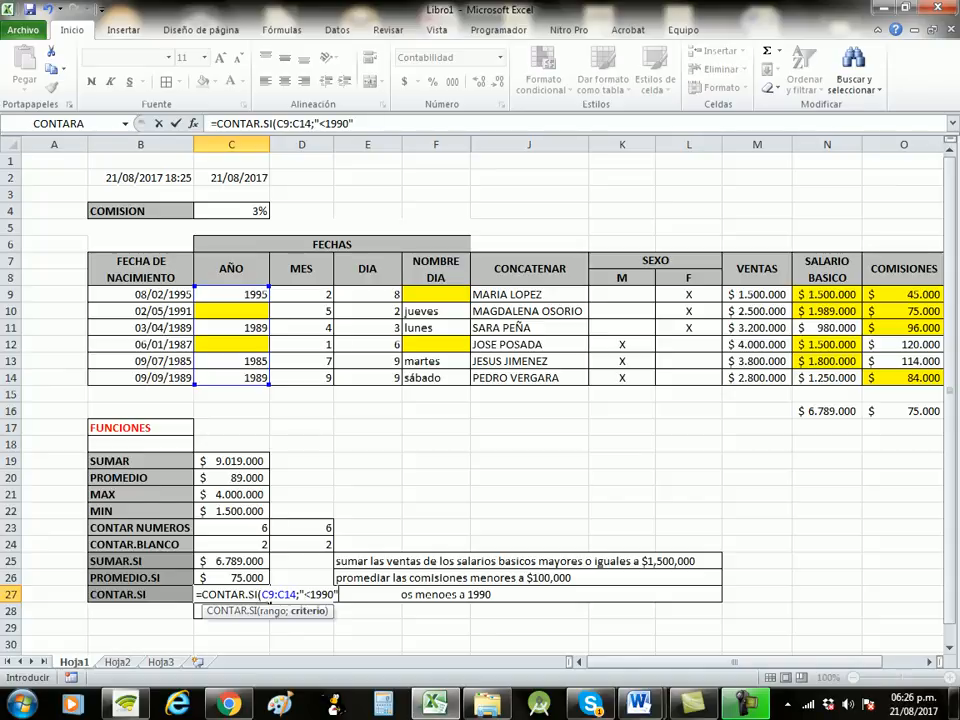
pyautogui.press('Return')
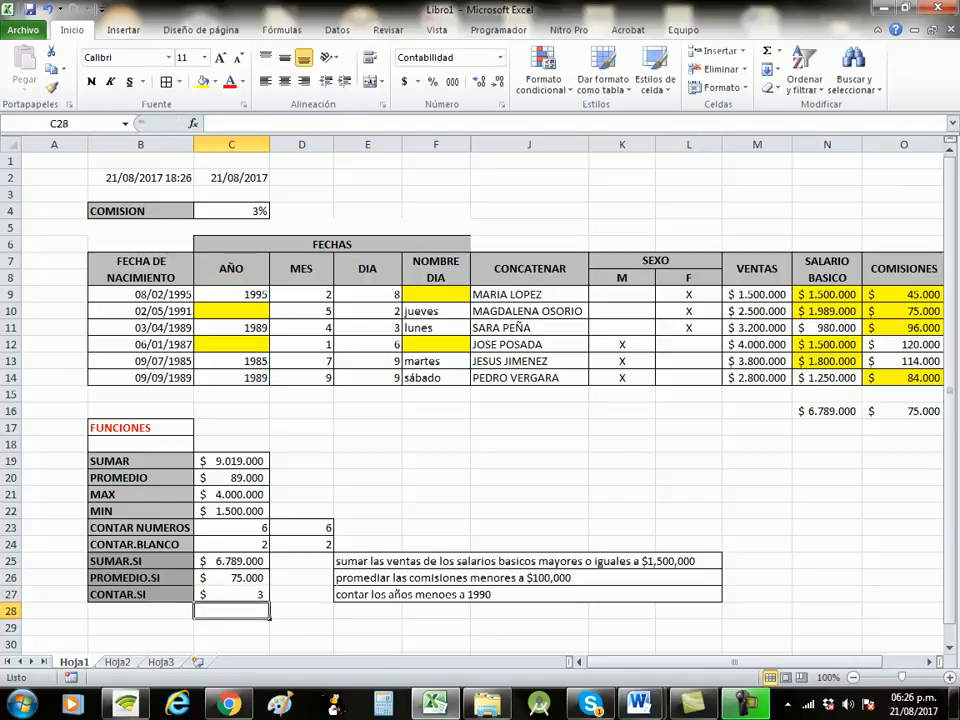
pyautogui.press('Up')
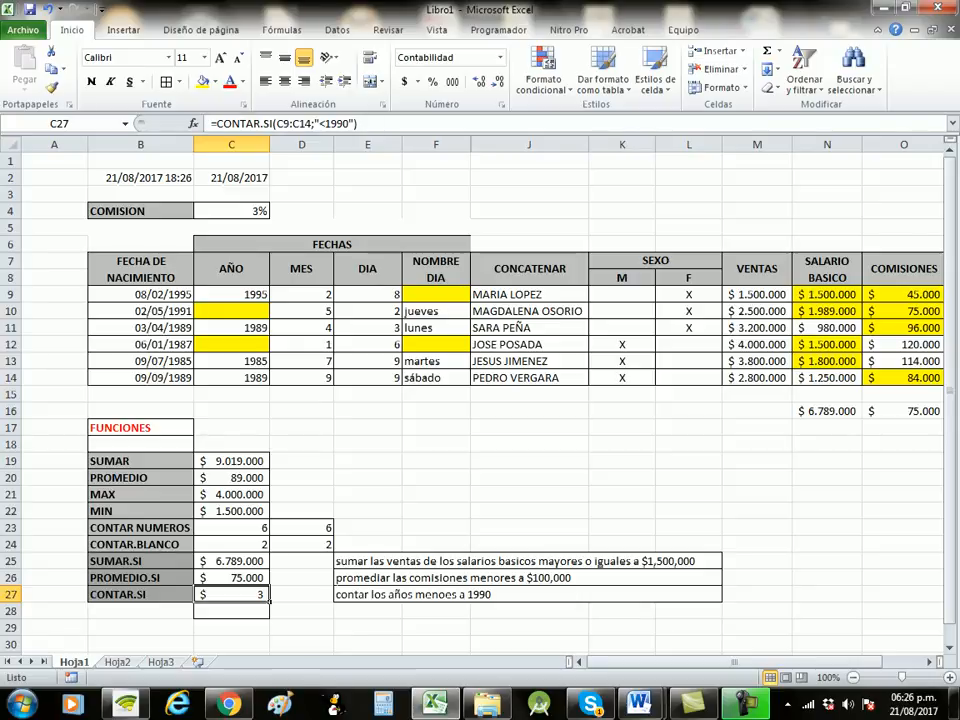
# Step: Fill the AÑO cells C11, C13 and C14, which hold years below 1990, with green
pyautogui.click(231, 328)
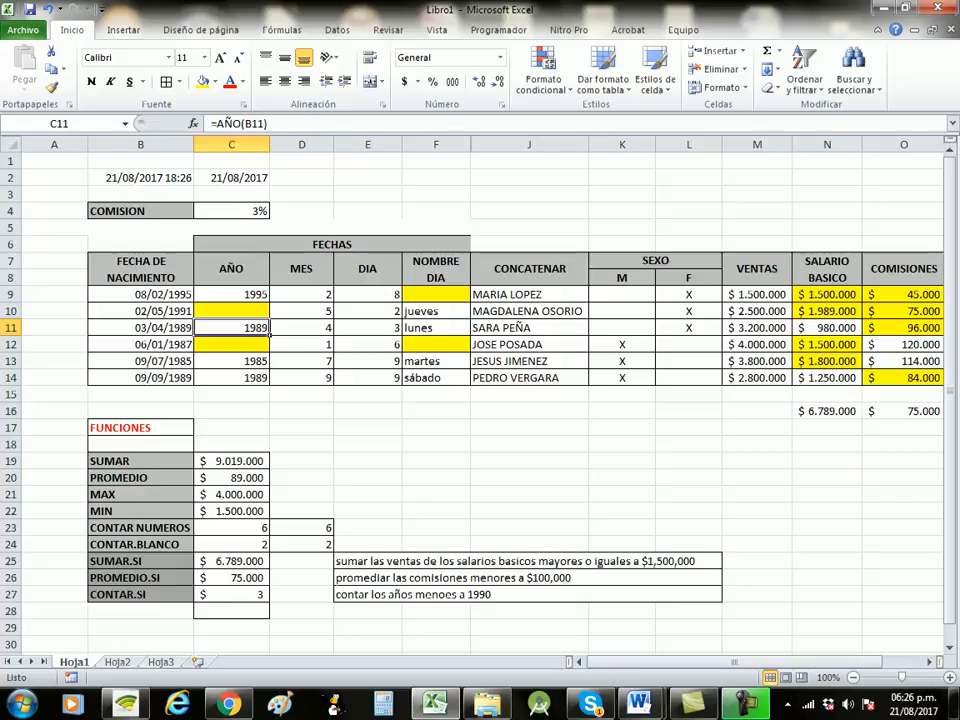
pyautogui.keyDown('ctrl'); pyautogui.click(266, 361); pyautogui.keyUp('ctrl')
pyautogui.keyDown('ctrl'); pyautogui.click(250, 378); pyautogui.keyUp('ctrl')
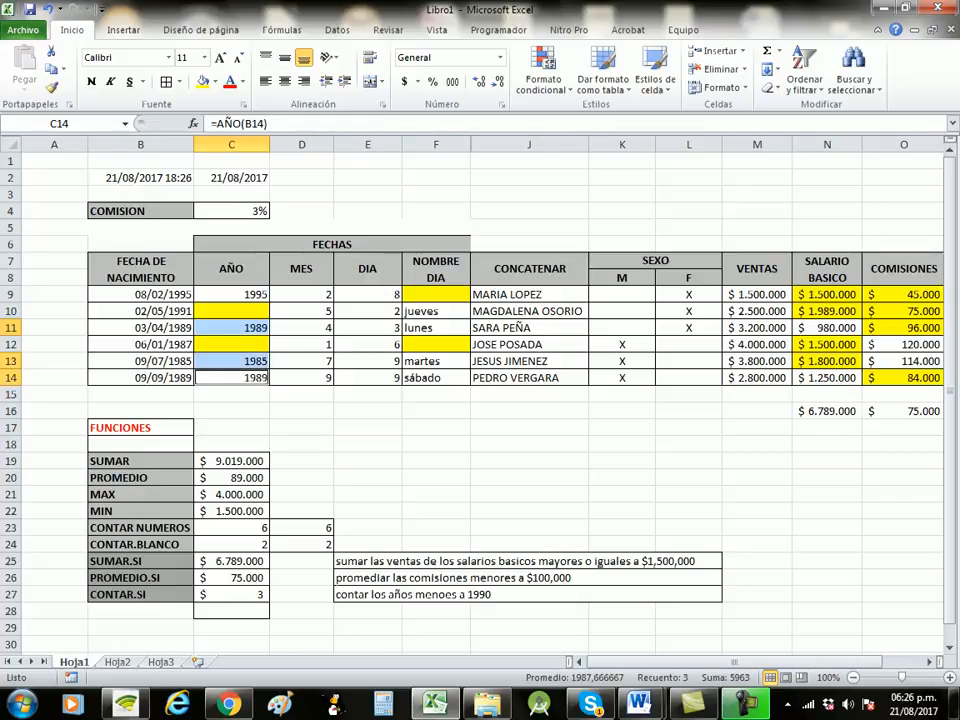
pyautogui.click(214, 81)
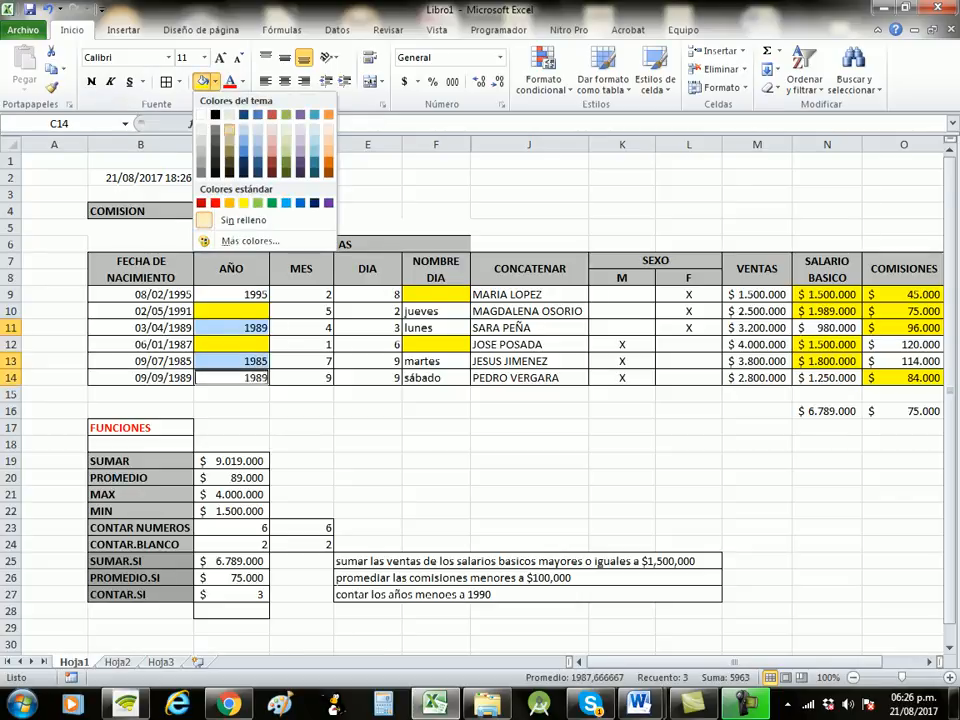
pyautogui.click(286, 150)
pyautogui.click(231, 411)
pyautogui.click(231, 395)
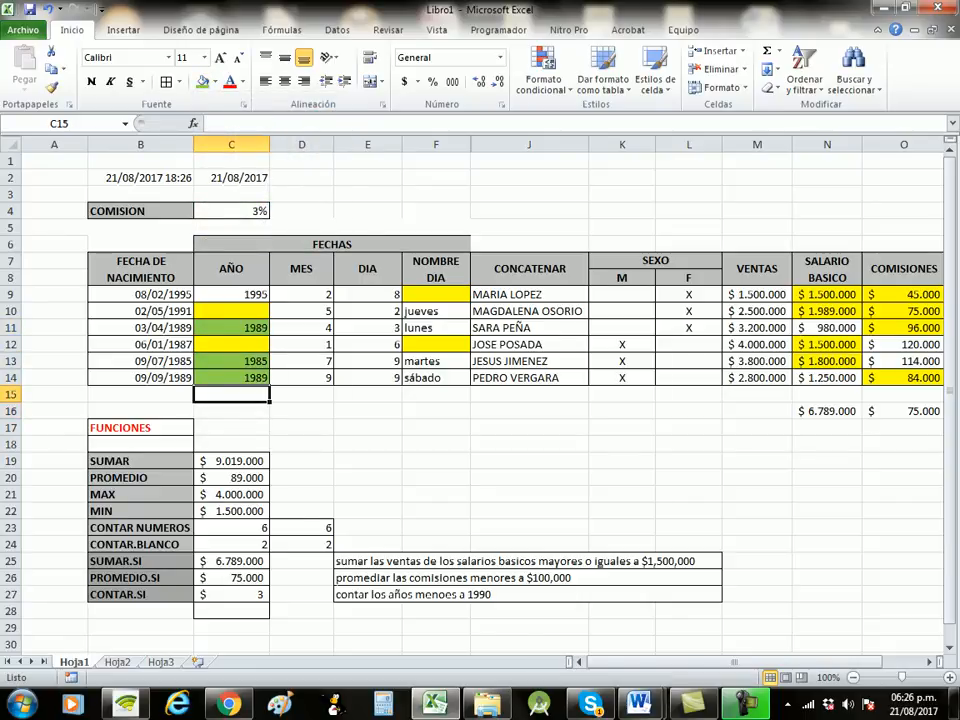
pyautogui.click(231, 595)
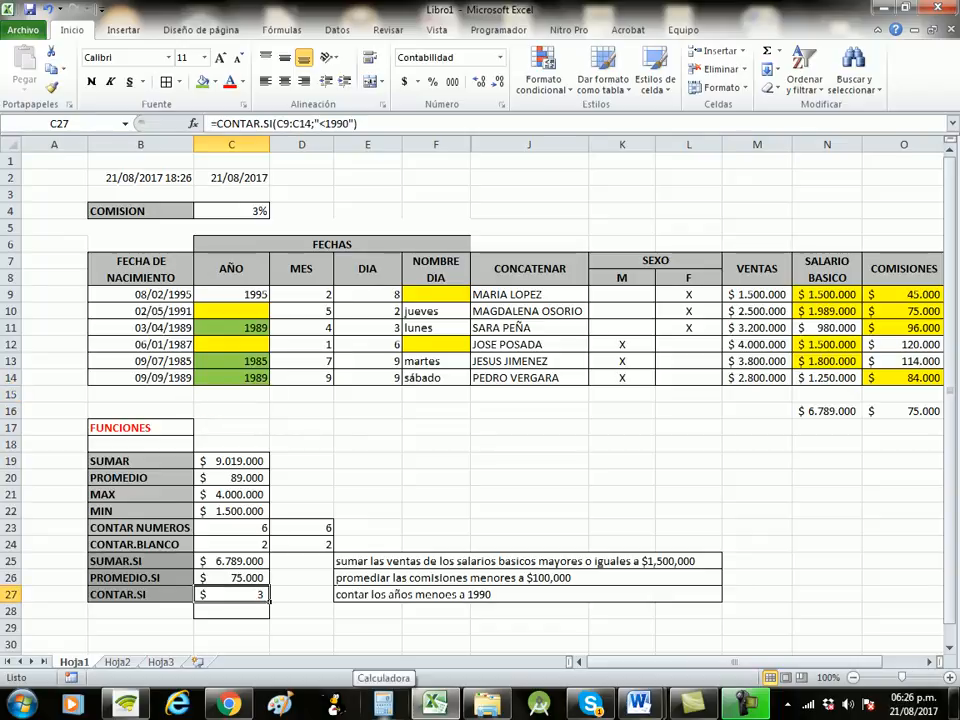
pyautogui.moveTo(640, 704)
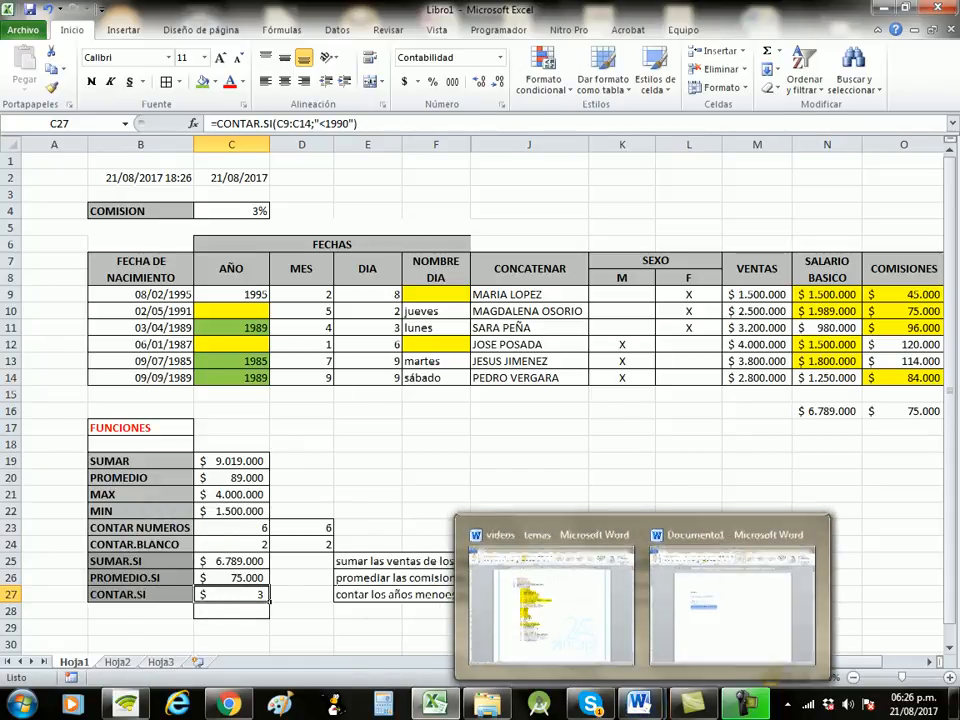
pyautogui.click(436, 494)
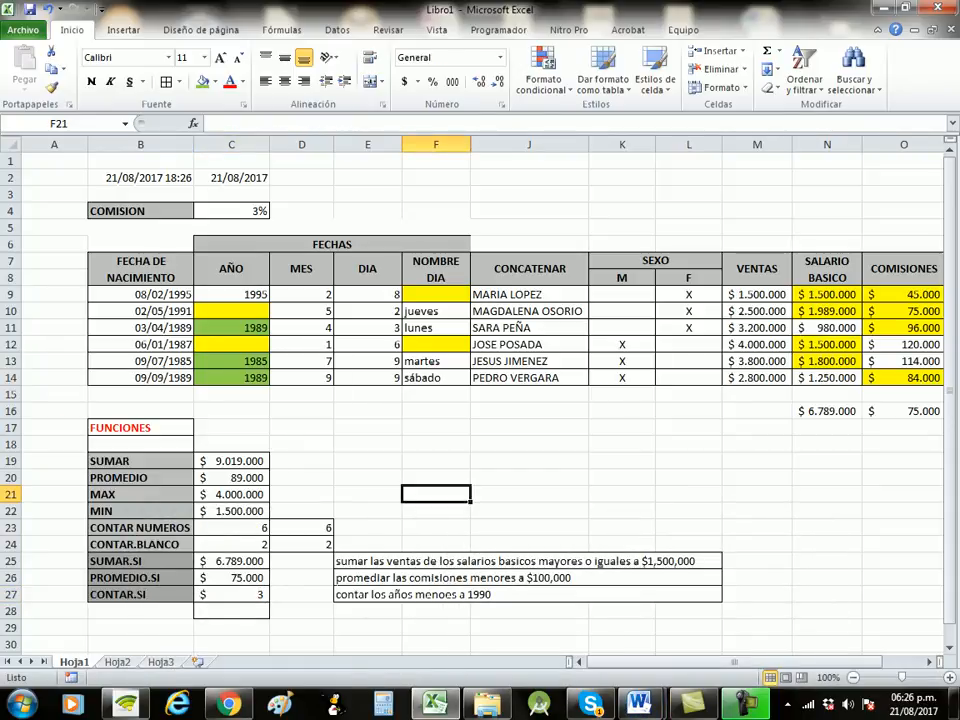